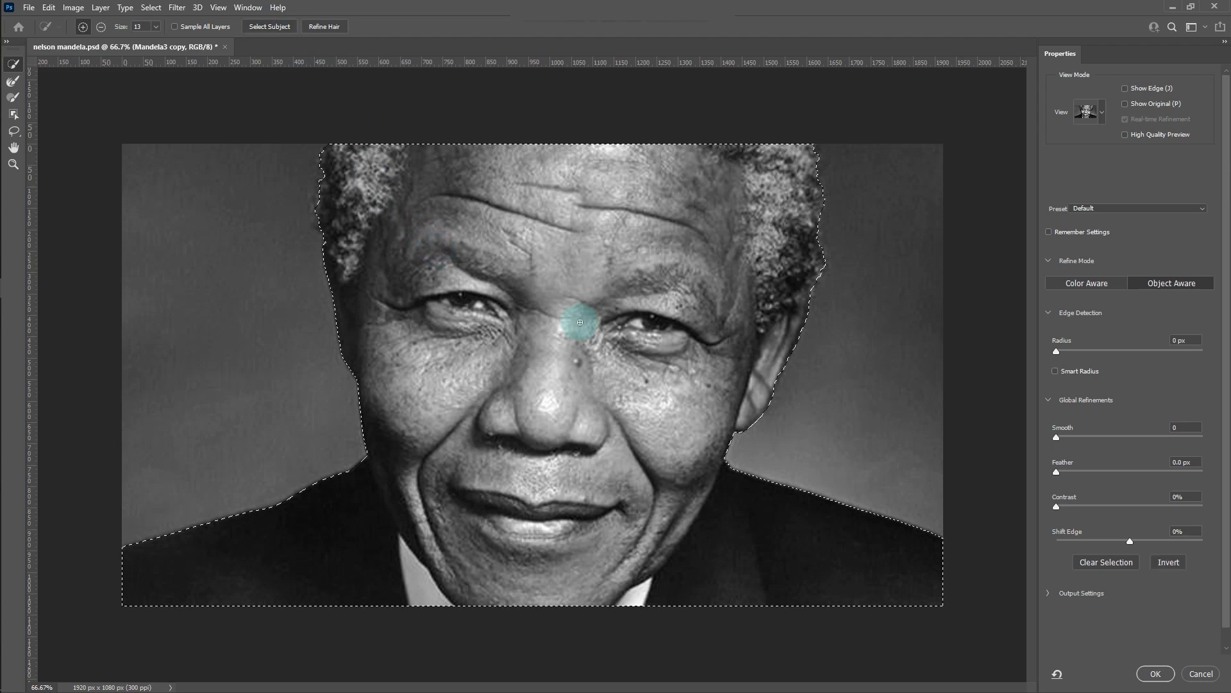
Step: Accept the refined selection of the man and apply it as a layer mask on the Mandela3 copy layer
click(1155, 673)
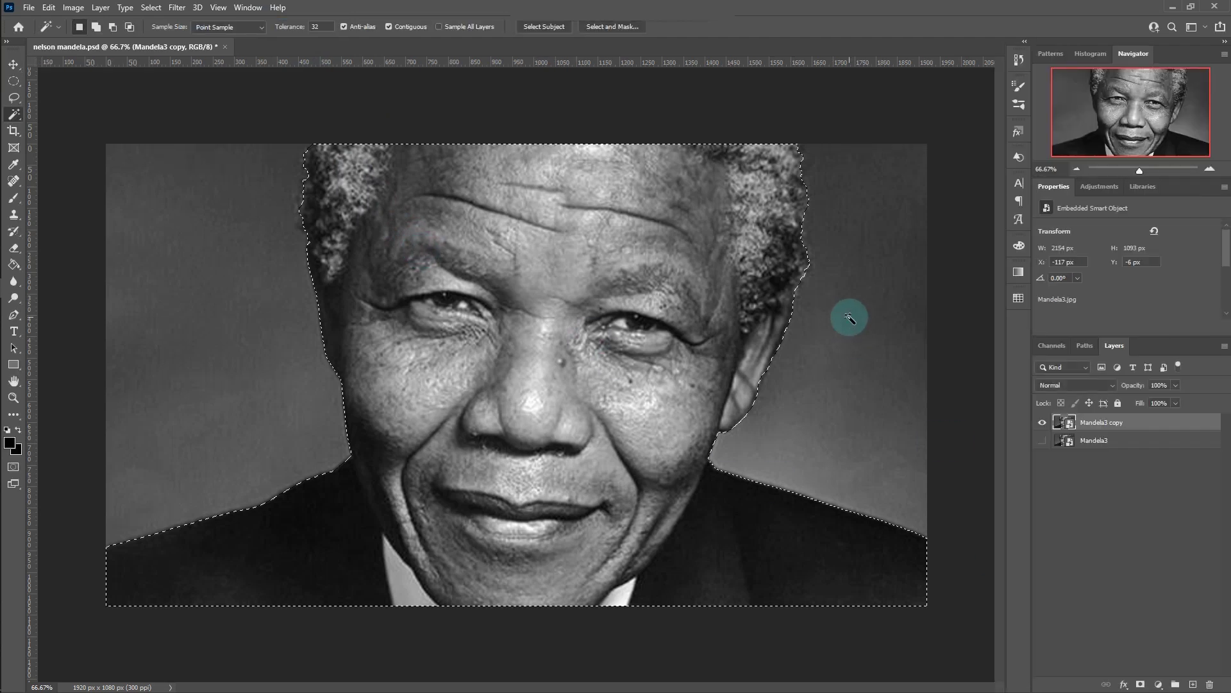
click(1141, 685)
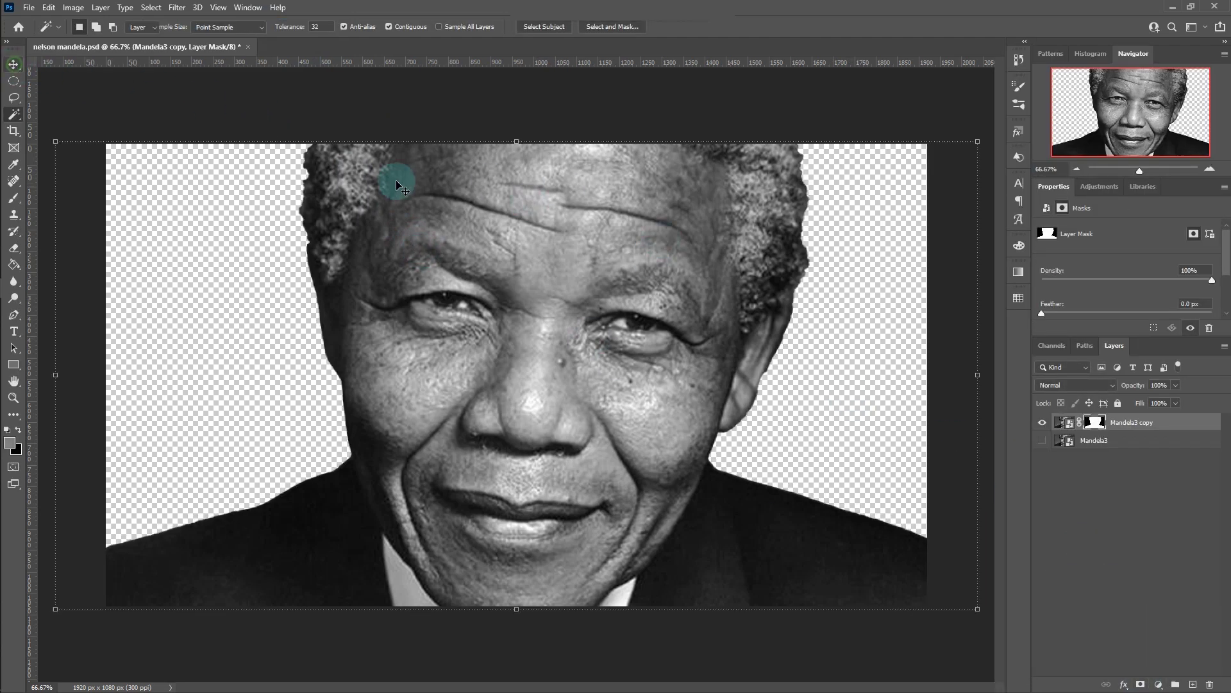
Step: Add a black (#000000) Solid Color fill layer directly above the Mandela3 layer as the portrait's background
click(1116, 440)
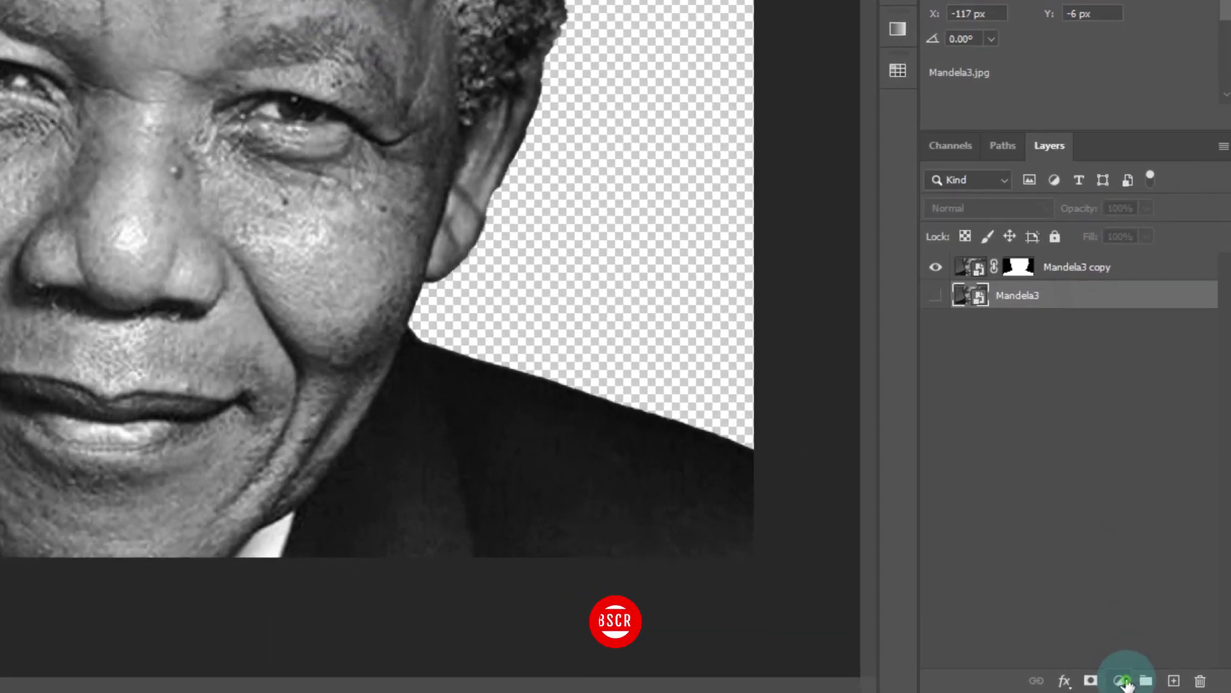
click(1121, 681)
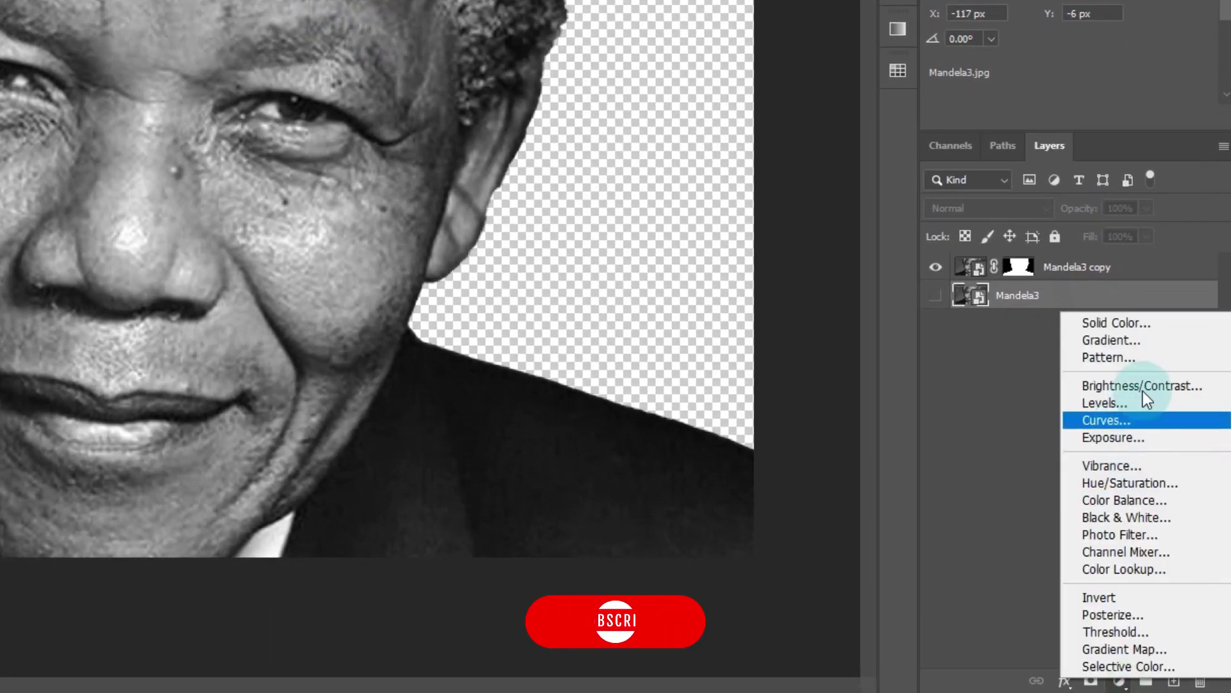
click(1128, 318)
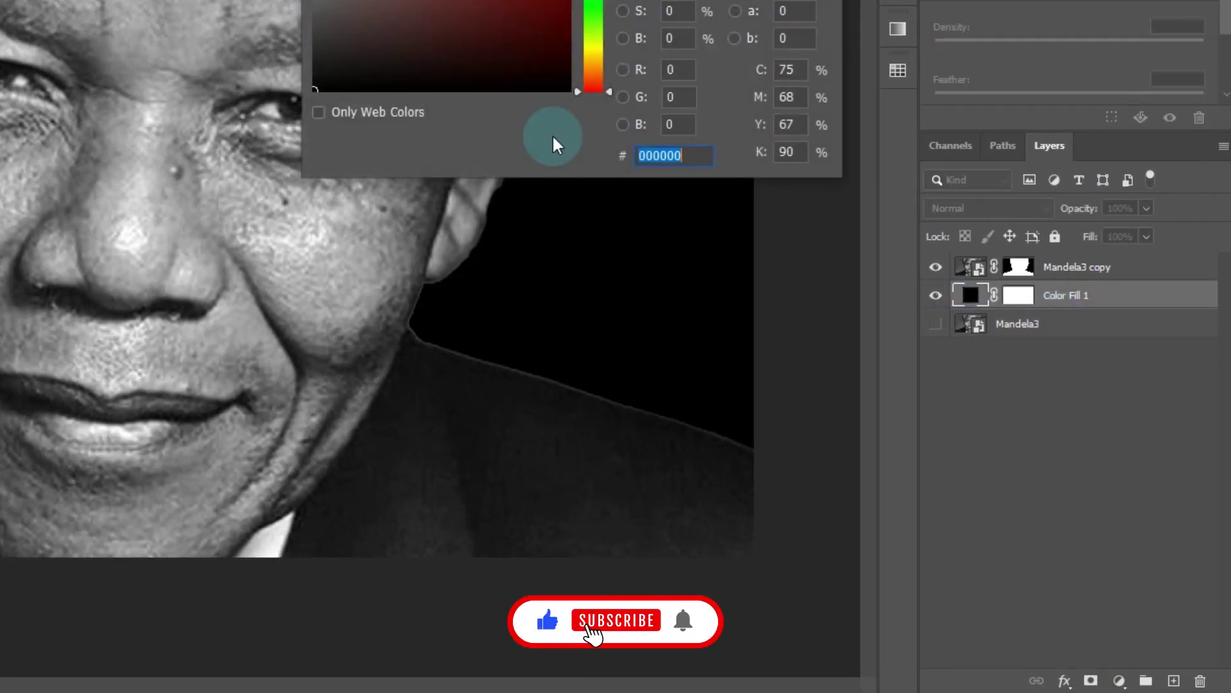
mouse_move(325, 64)
mouse_down()
mouse_move(292, 112)
mouse_move(301, 115)
mouse_up()
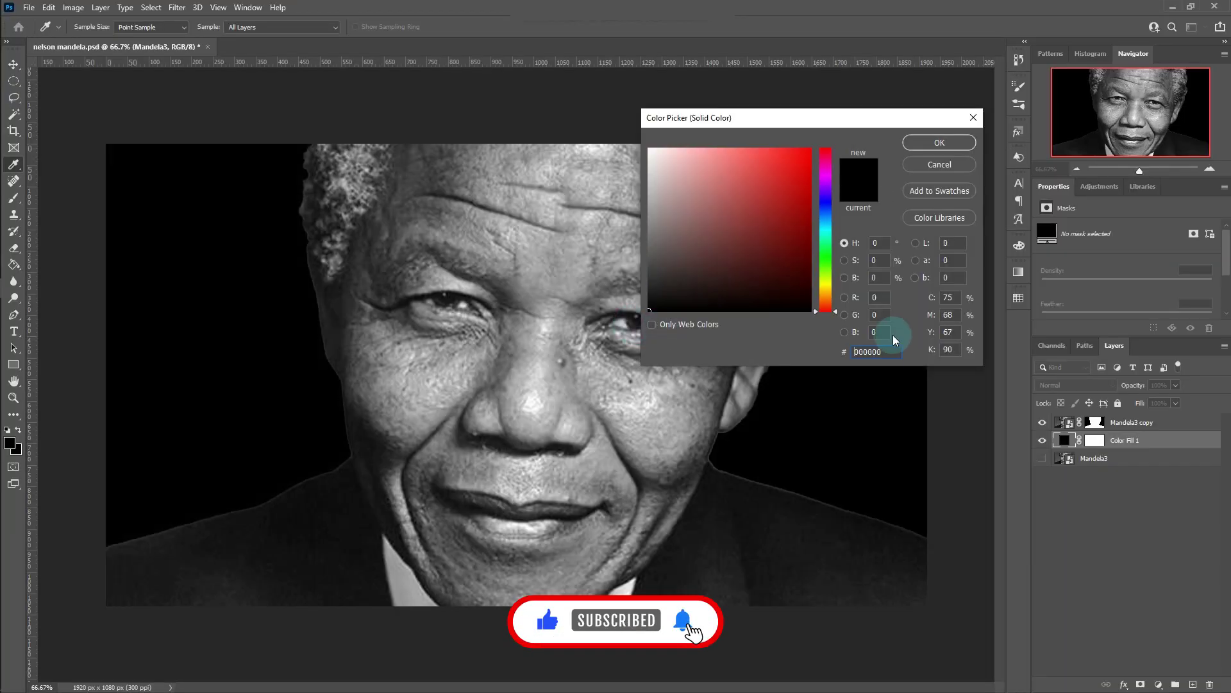
double_click(883, 352)
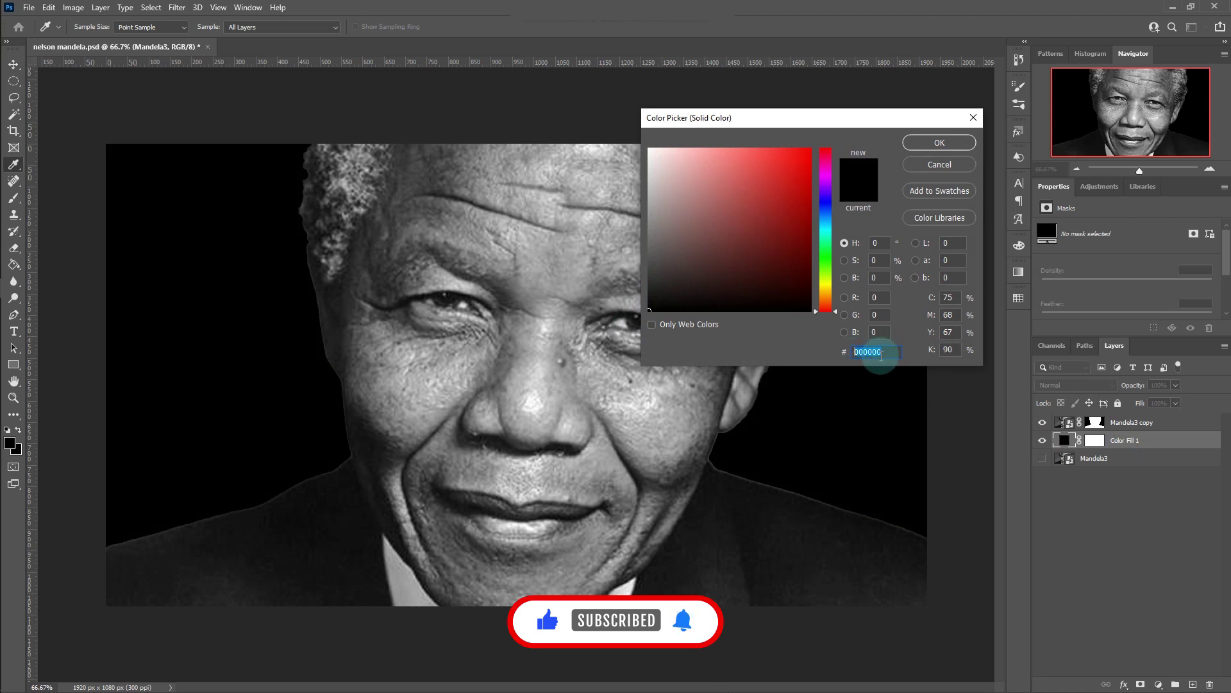
click(940, 142)
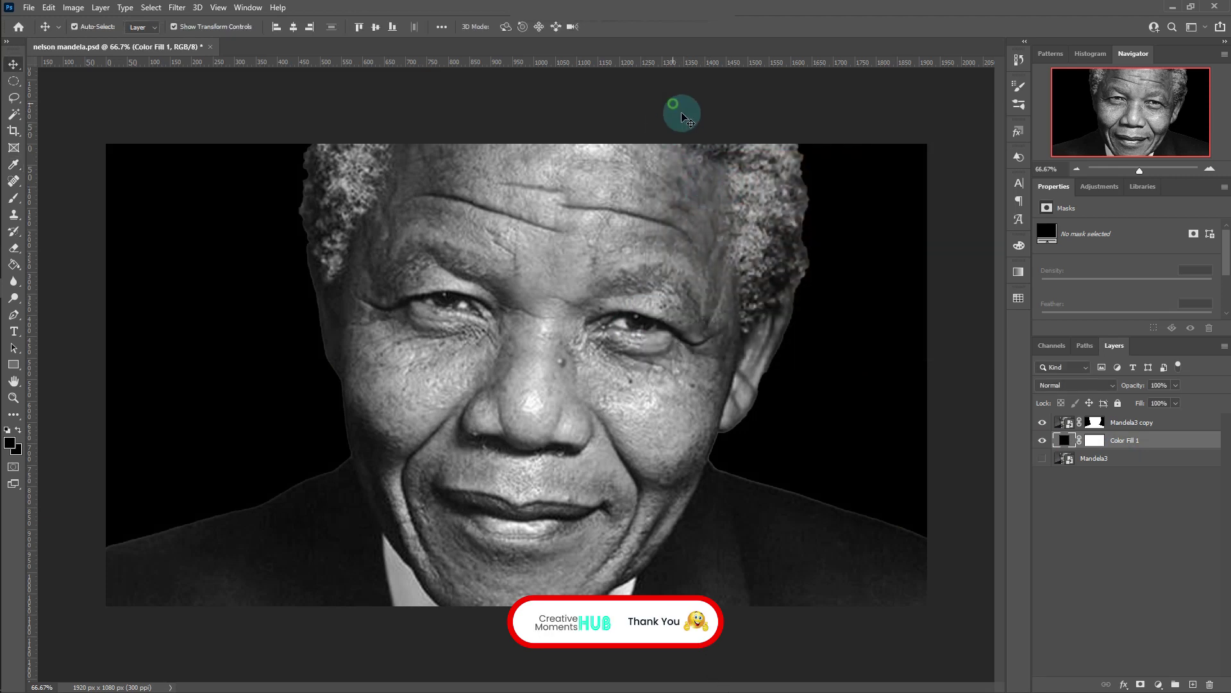
Step: Add a new layer above Mandela3 copy and draw a circular selection about 1013 px wide over the face
click(1154, 422)
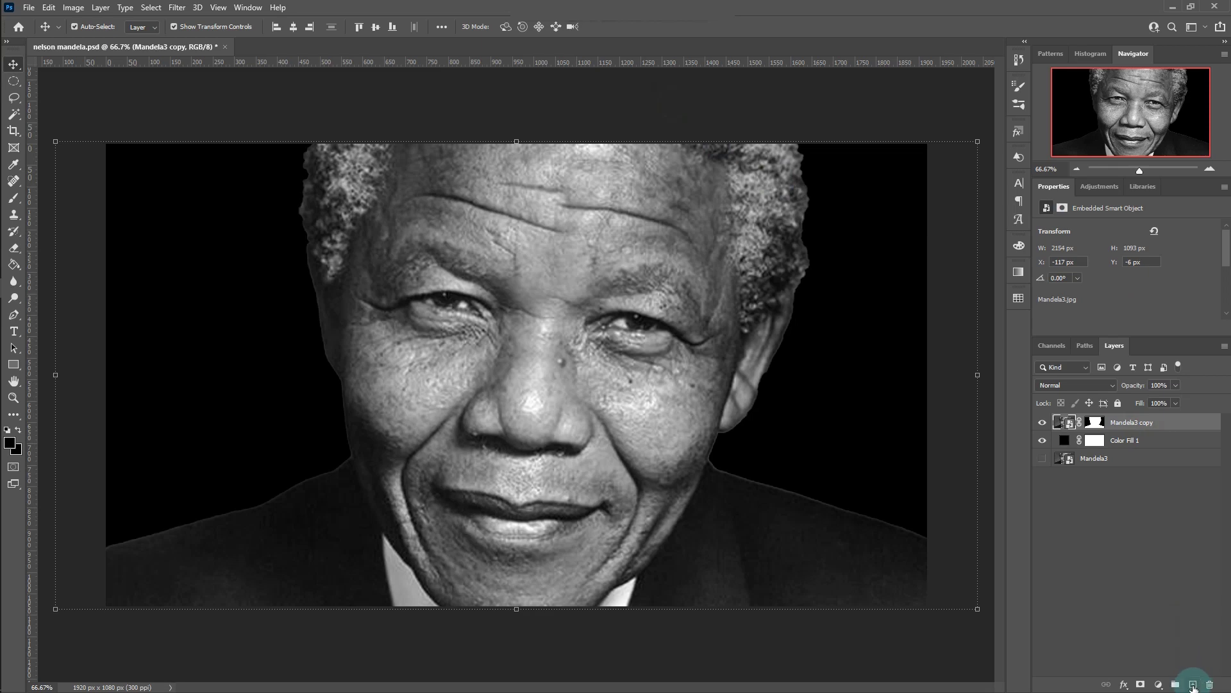
click(1193, 684)
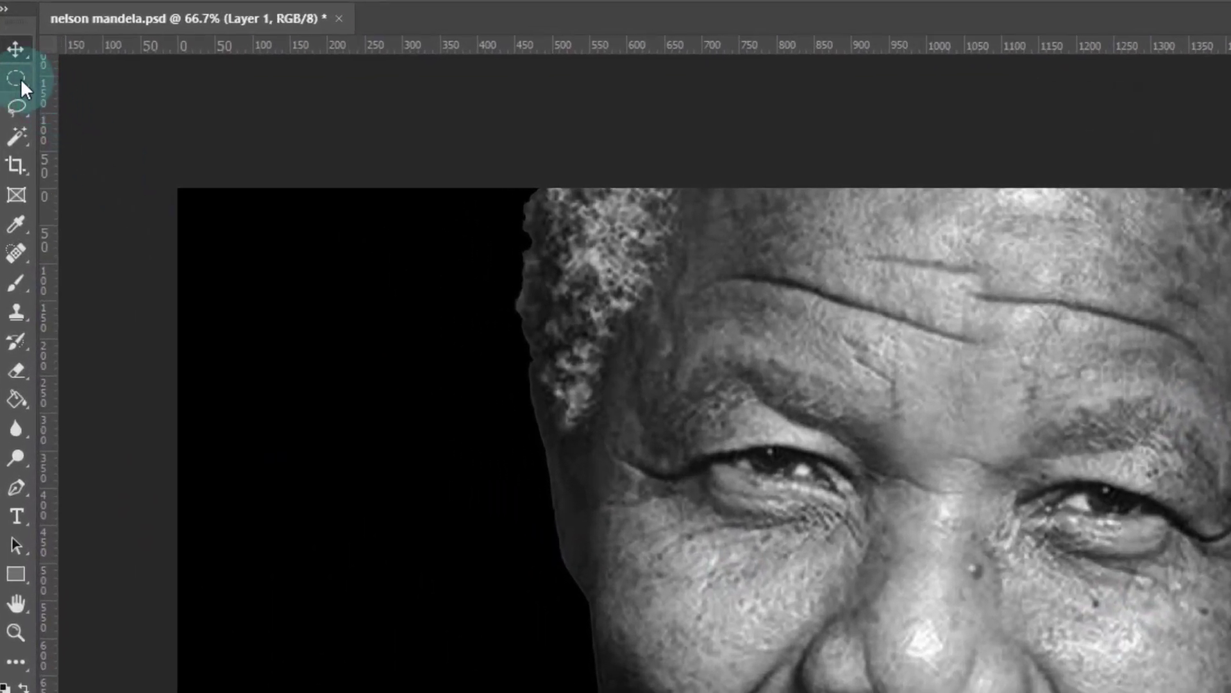
click(17, 78)
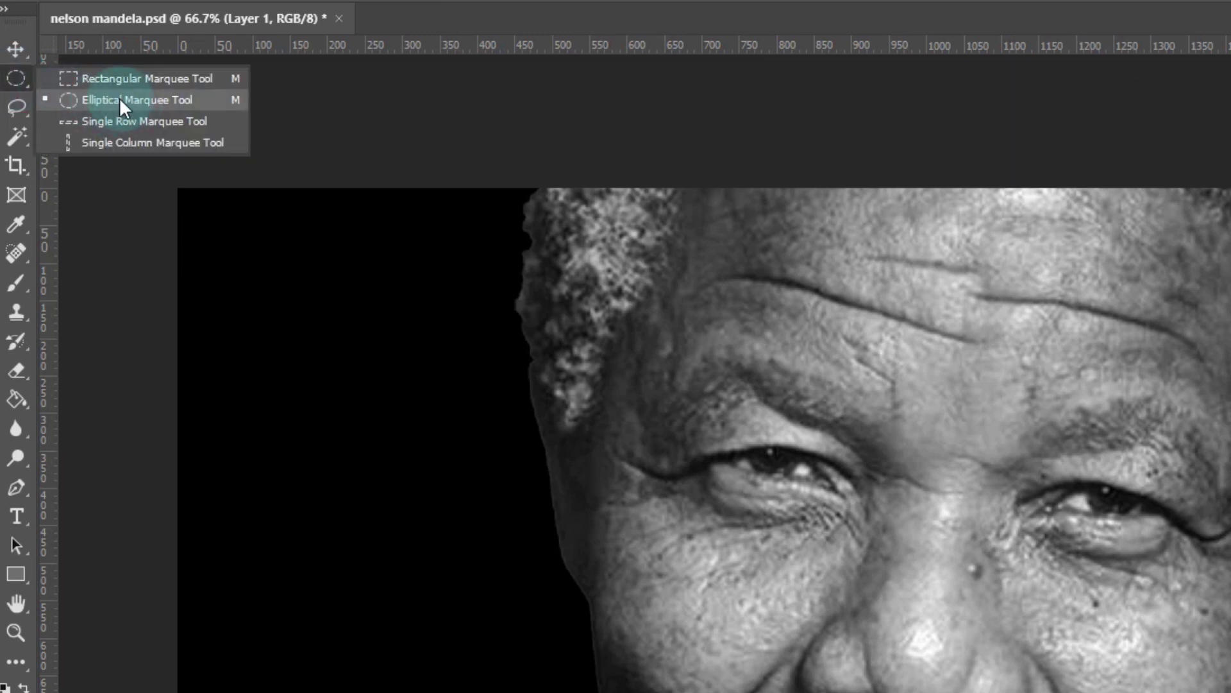
click(121, 100)
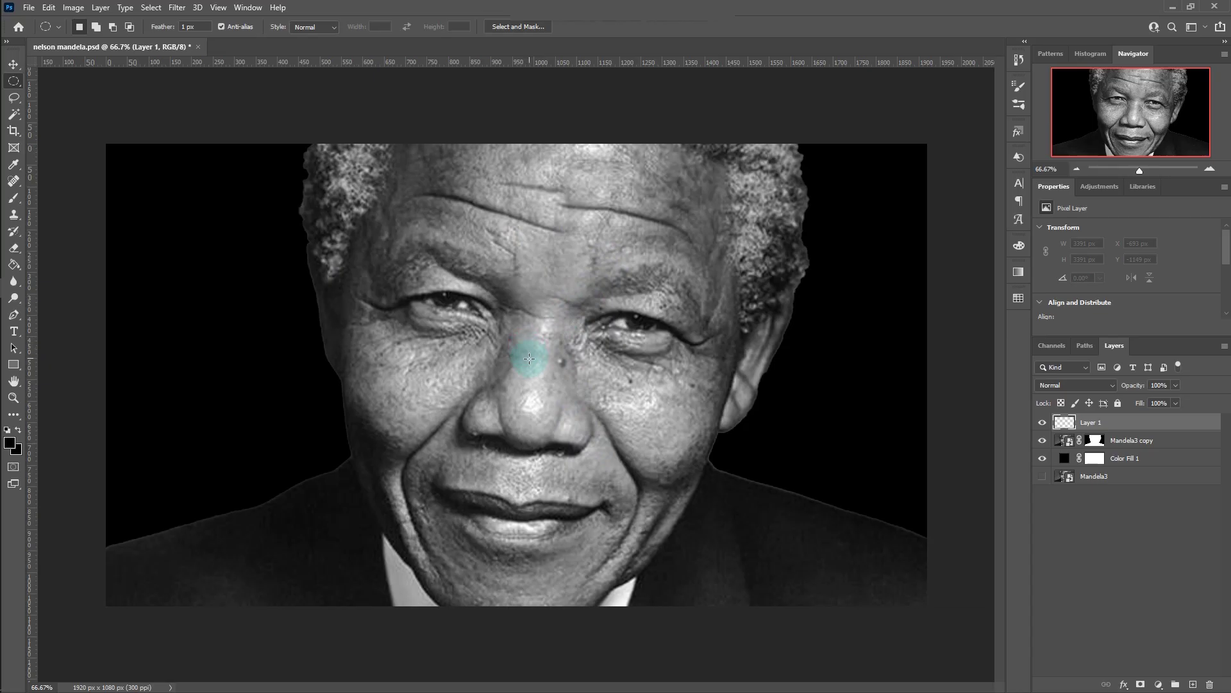
drag(554, 381, 875, 568)
Step: Nudge the circular selection slightly down and right to centre it on the face
key(Down)
key(Down)
key(Down)
key(Down)
key(Down)
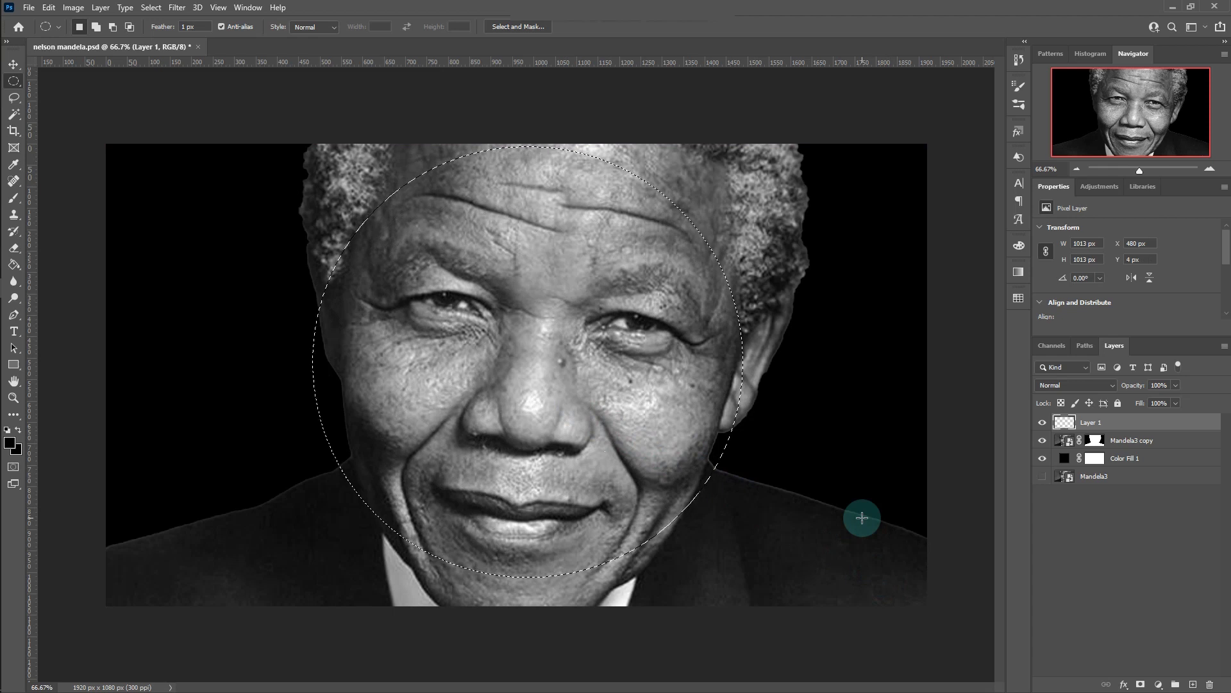
key(Right)
key(Right)
key(Right)
key(Right)
key(Right)
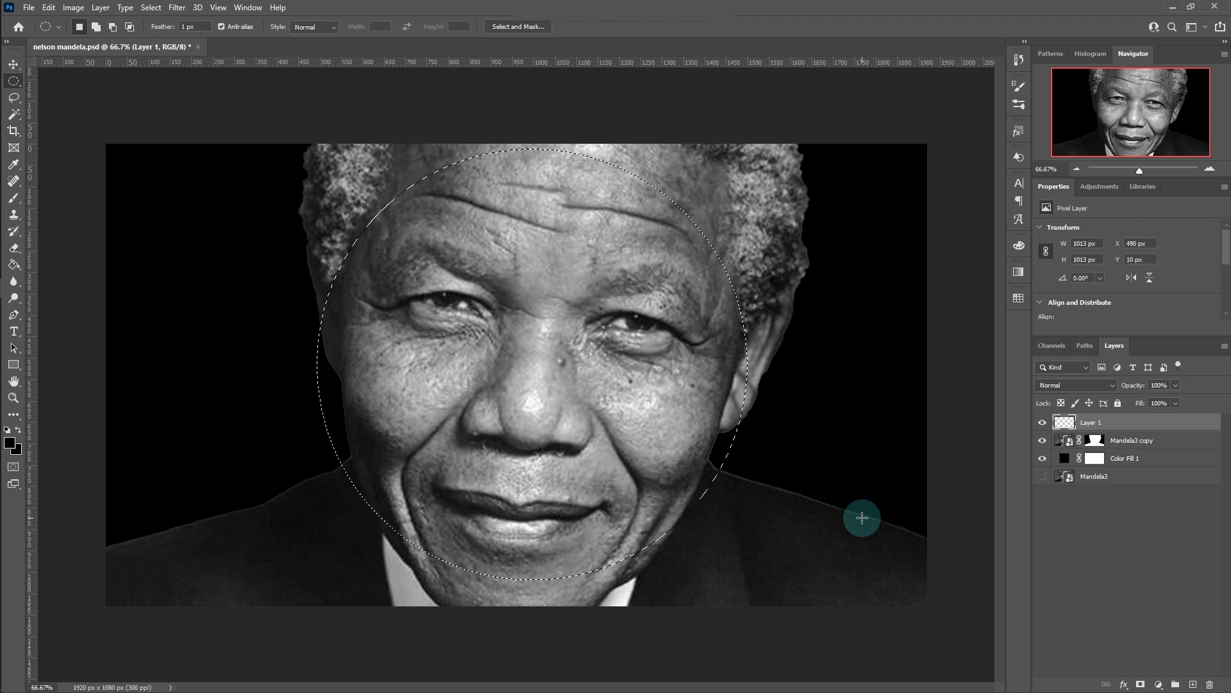
key(Down)
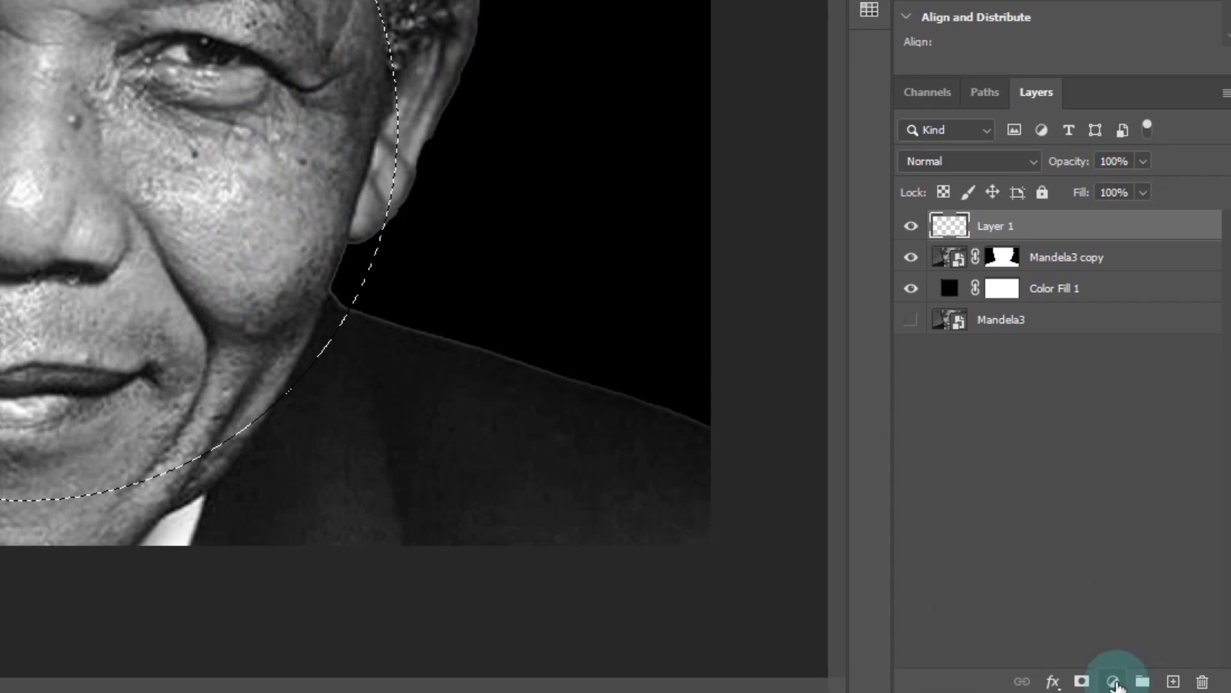
Step: Create a black (#000000) Solid Color fill layer from the circular selection
click(1114, 682)
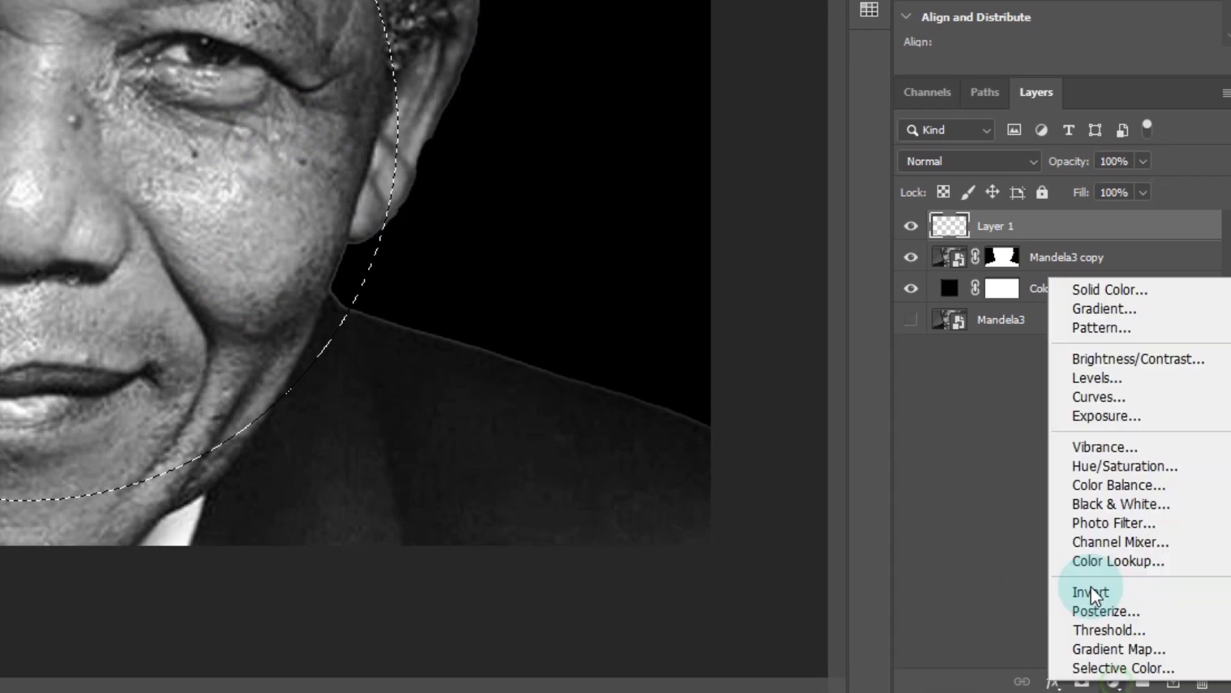
click(1093, 288)
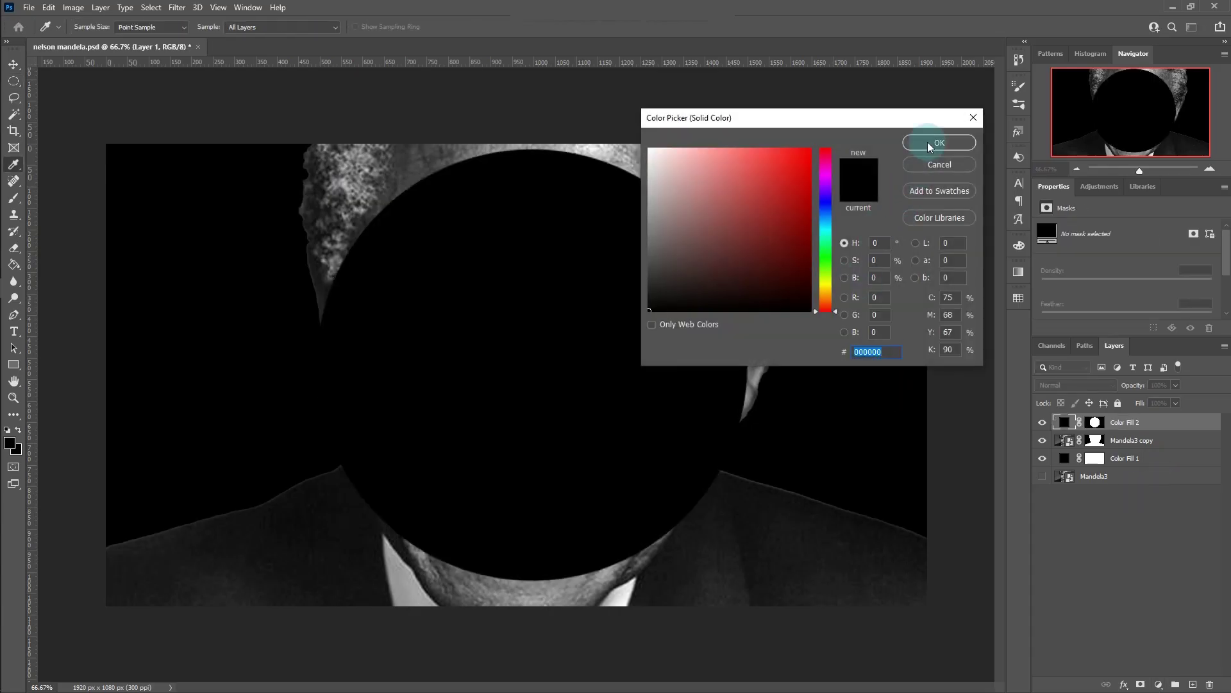
click(930, 146)
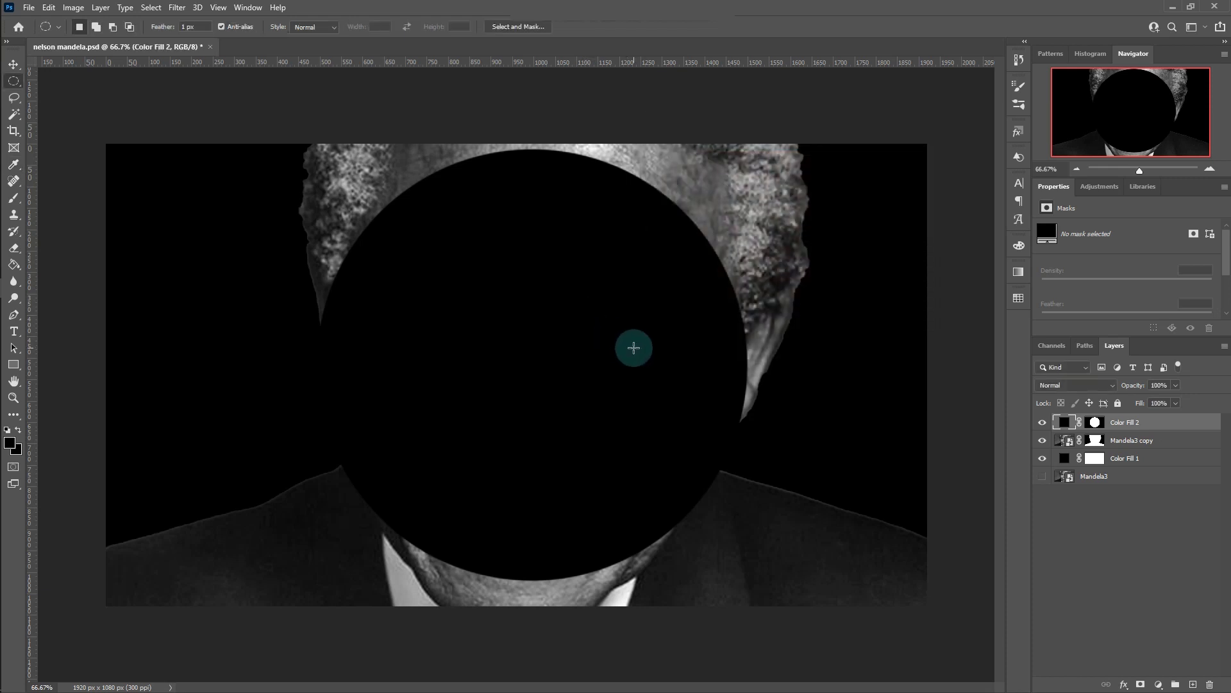
Step: Invert the Color Fill 2 layer mask and feather it to about 166.3 px for a soft vignette around the face
click(1094, 423)
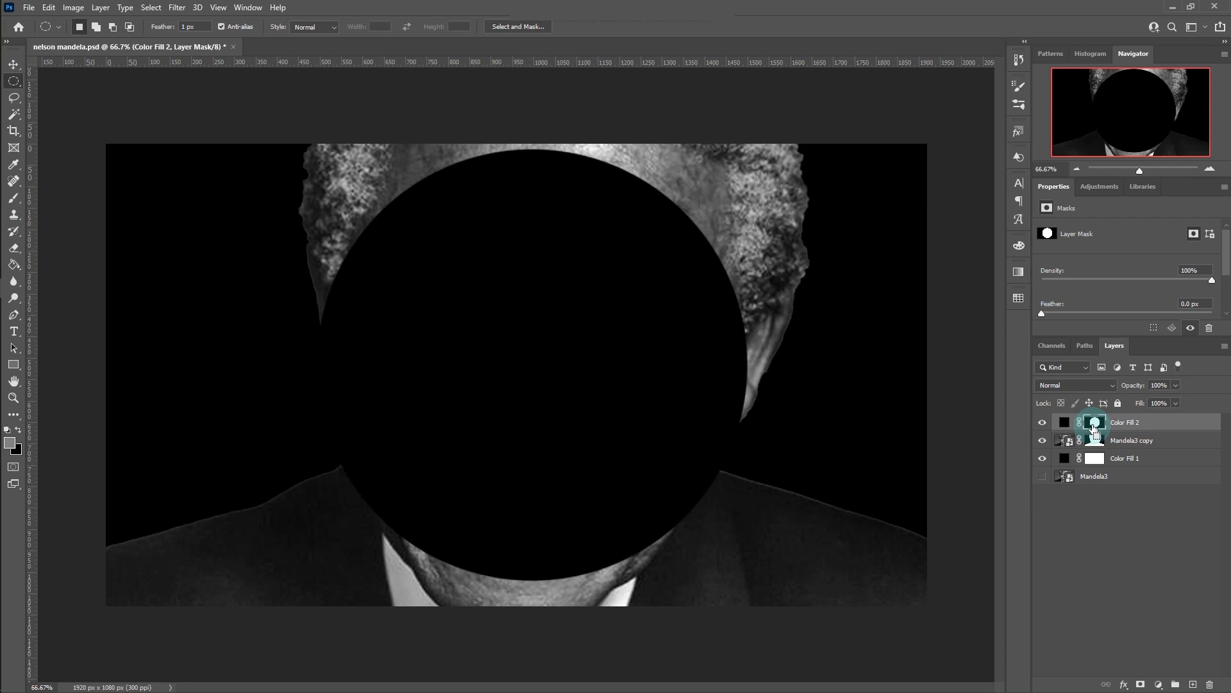
key(ctrl+i)
scroll(1101, 260, down, 2)
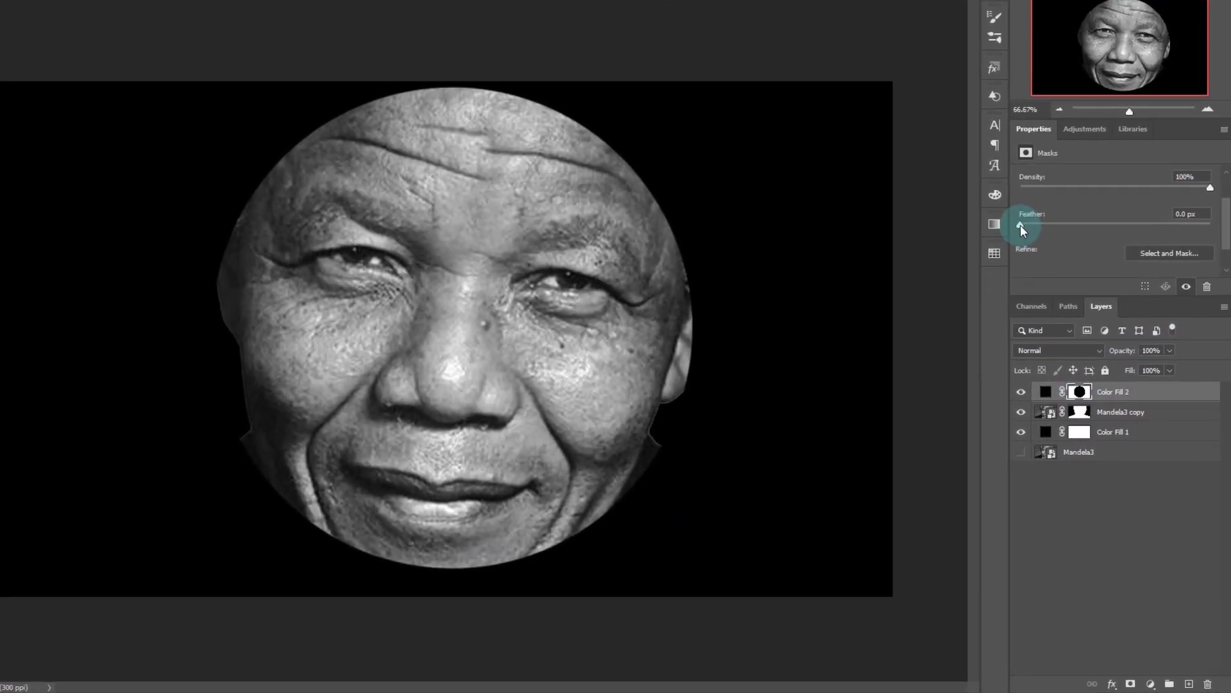
drag(1021, 226, 1091, 228)
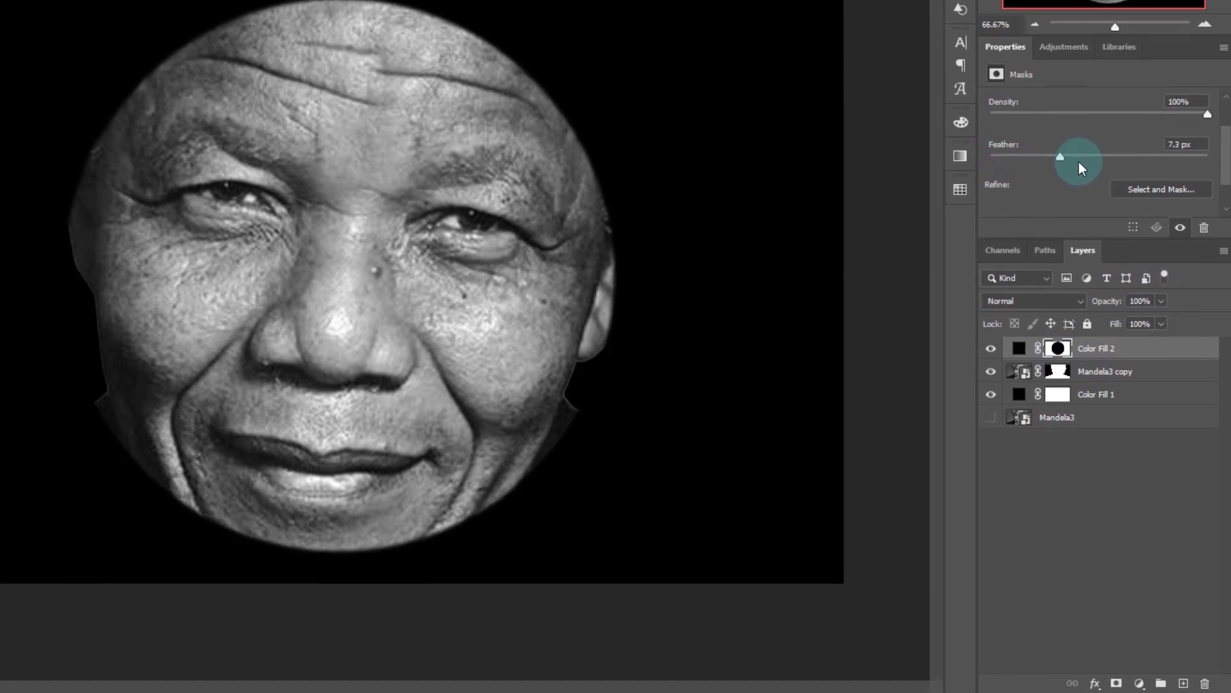
drag(1080, 164, 1125, 163)
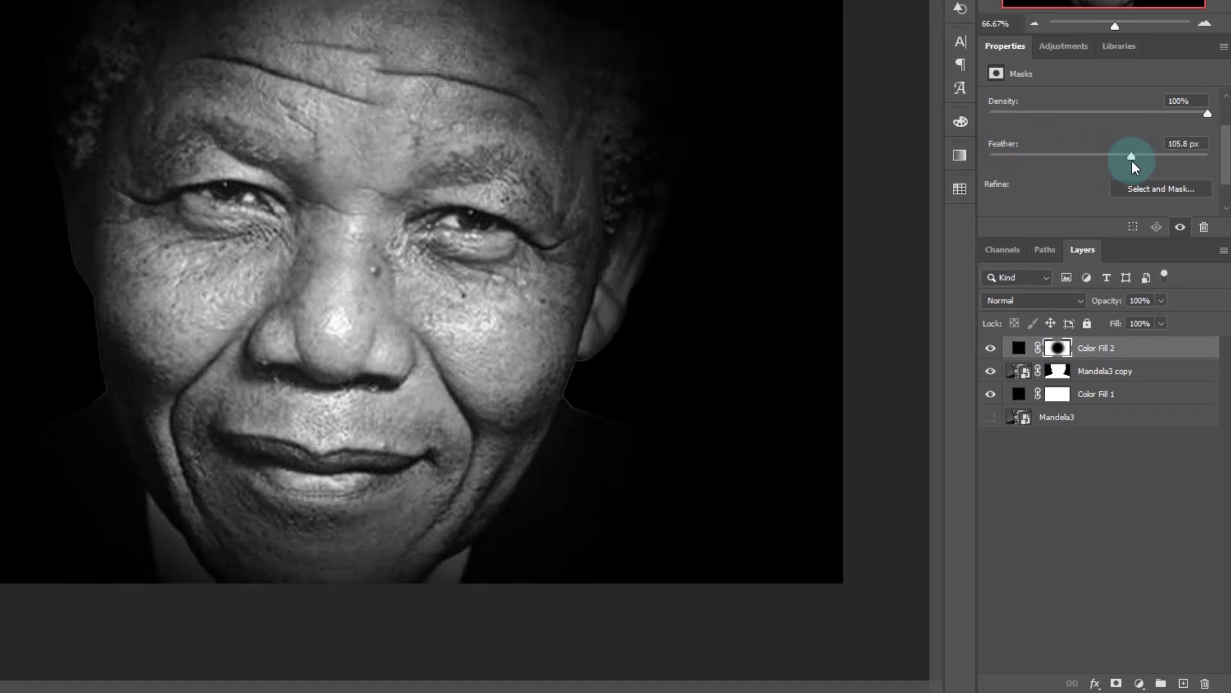
drag(1137, 161, 1165, 155)
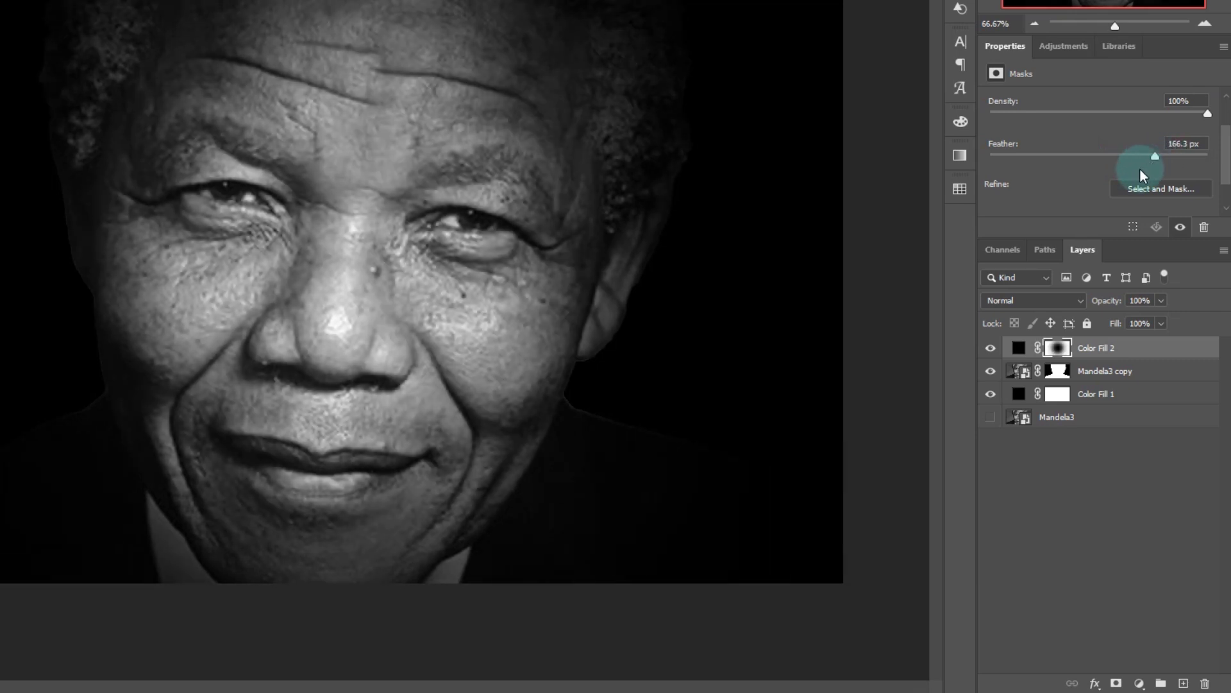
Step: Lower the opacity of the Color Fill 2 layer to 84% and switch to the Move tool
click(1161, 301)
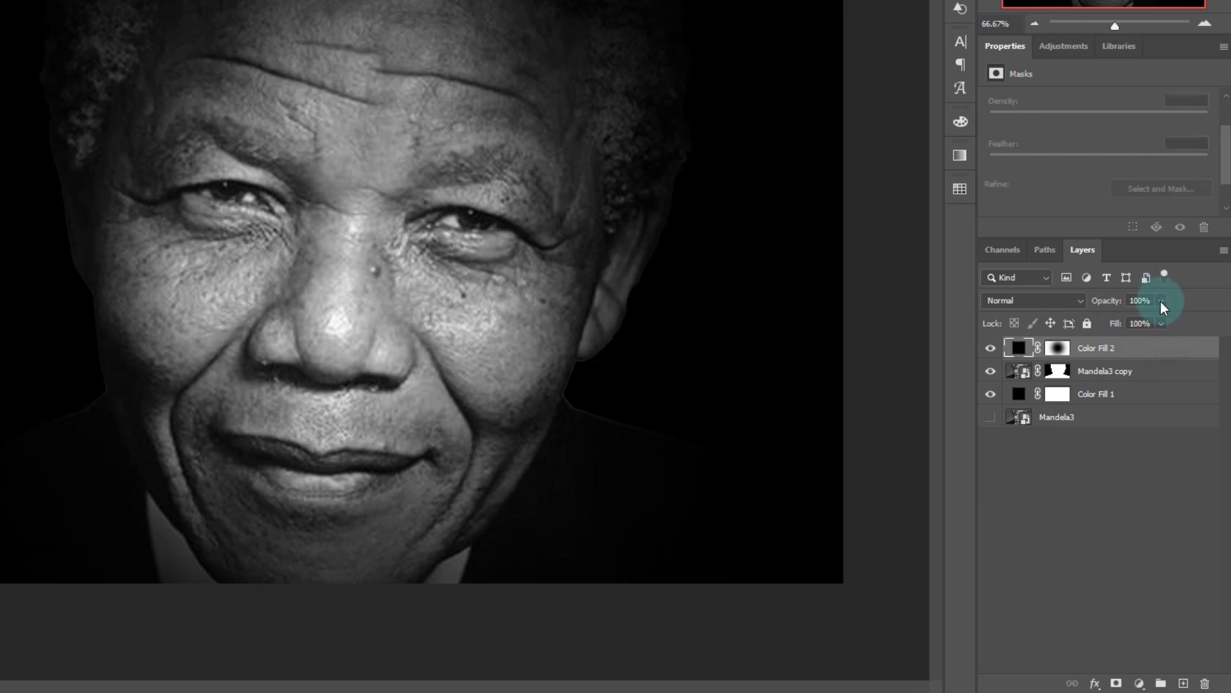
click(1160, 298)
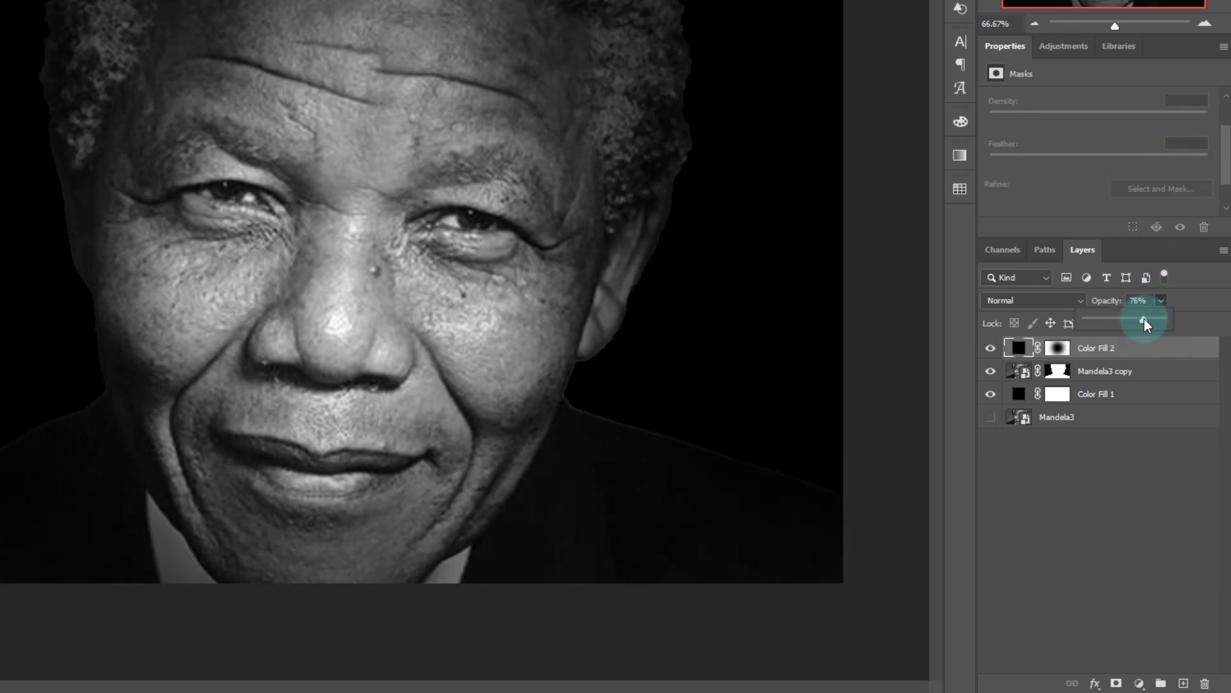
drag(1147, 318, 1149, 318)
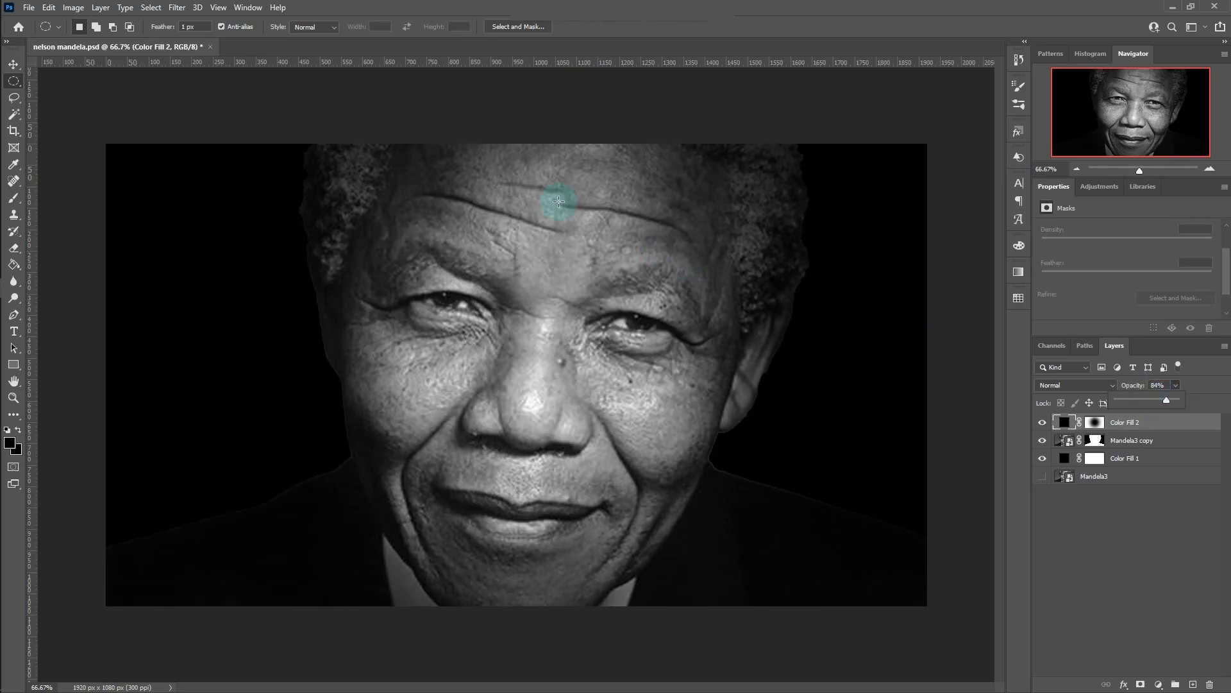
click(13, 64)
click(105, 94)
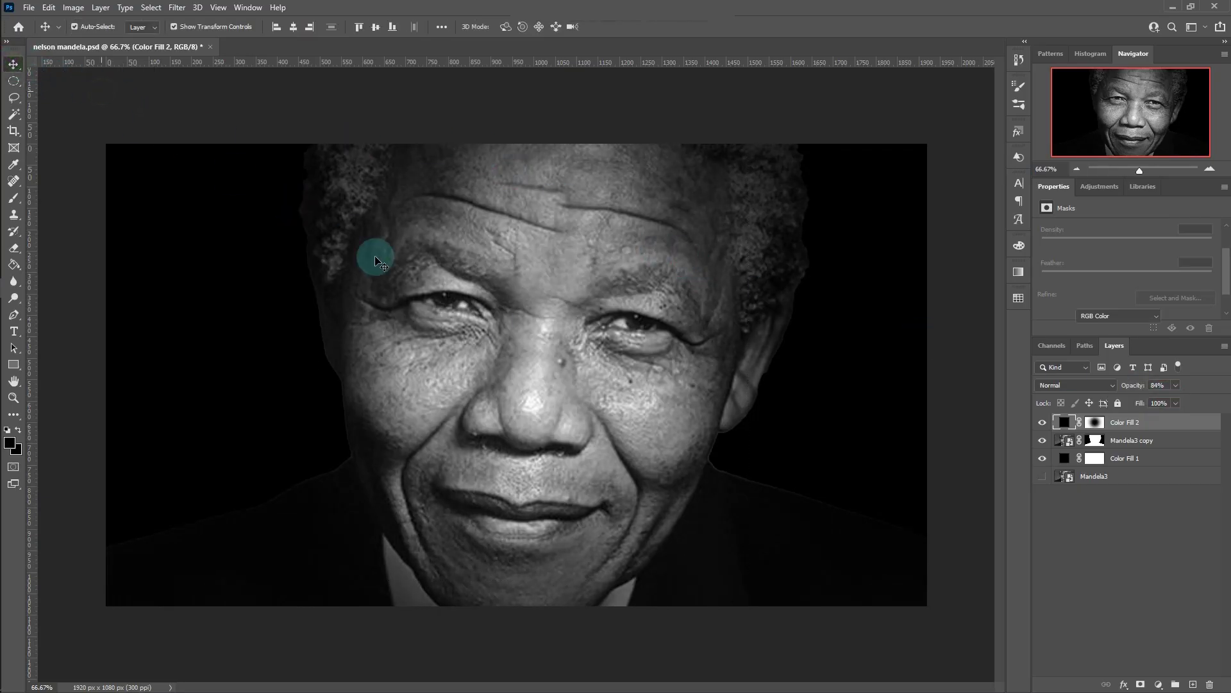
Step: Convert the Color Fill 1, Mandela3 copy and Color Fill 2 layers together into one smart object
click(1132, 459)
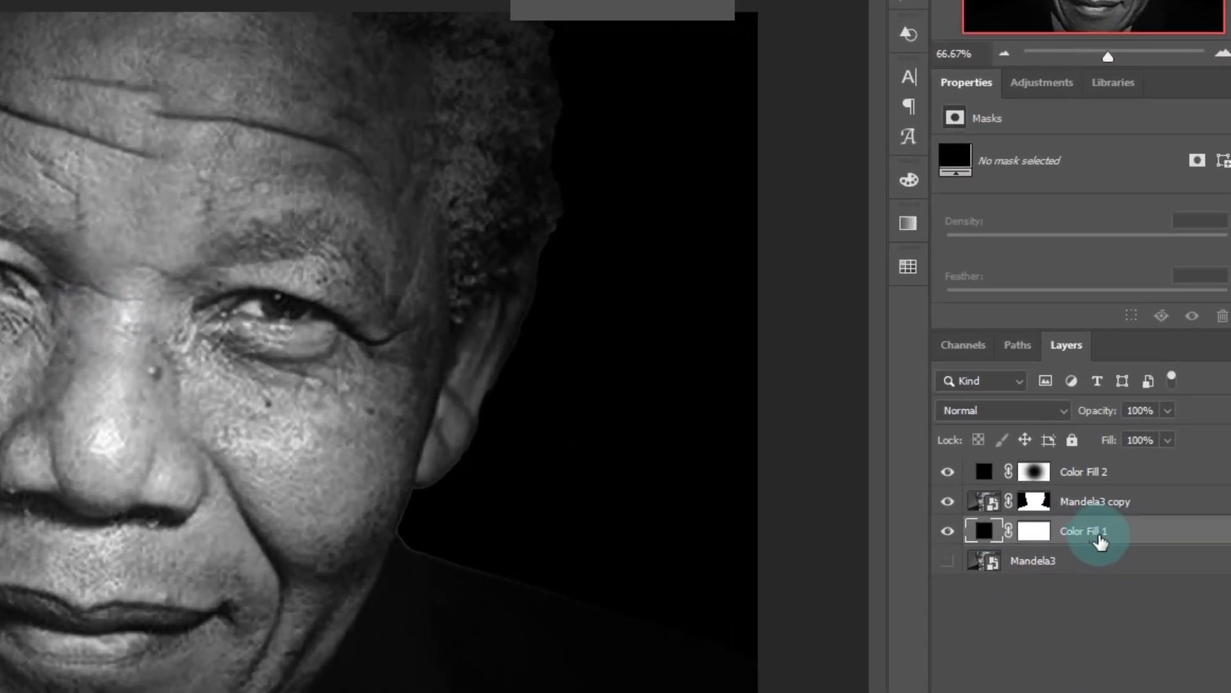
click(1101, 473)
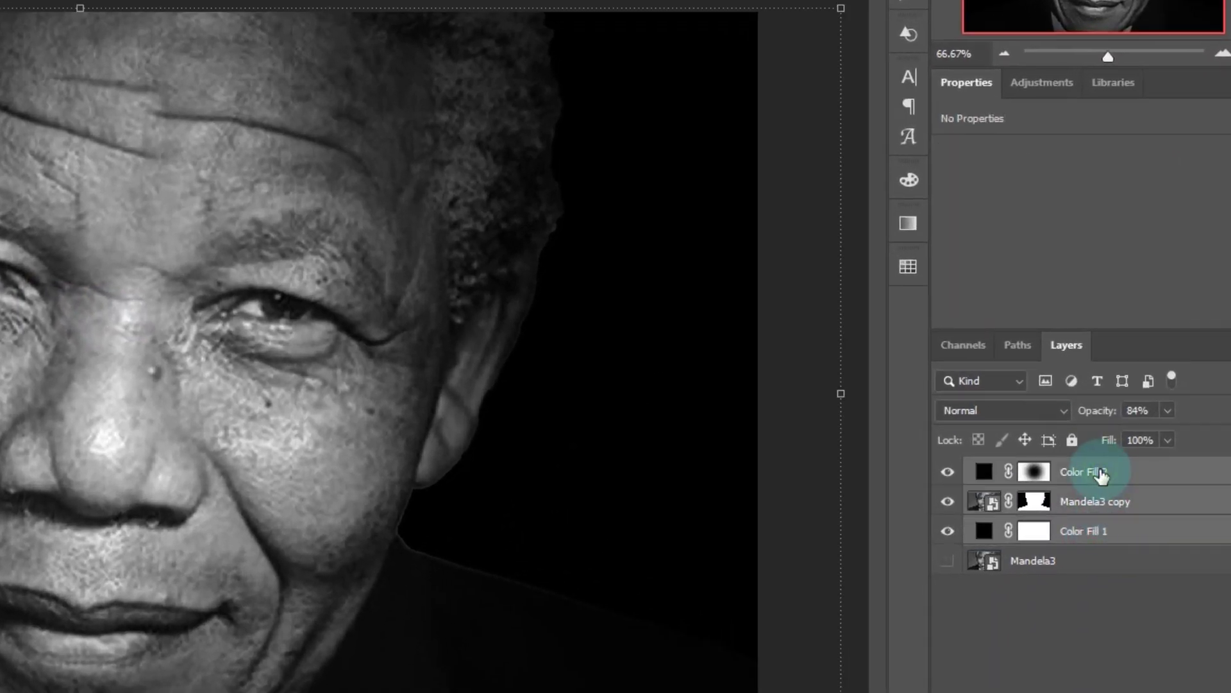
right_click(1100, 473)
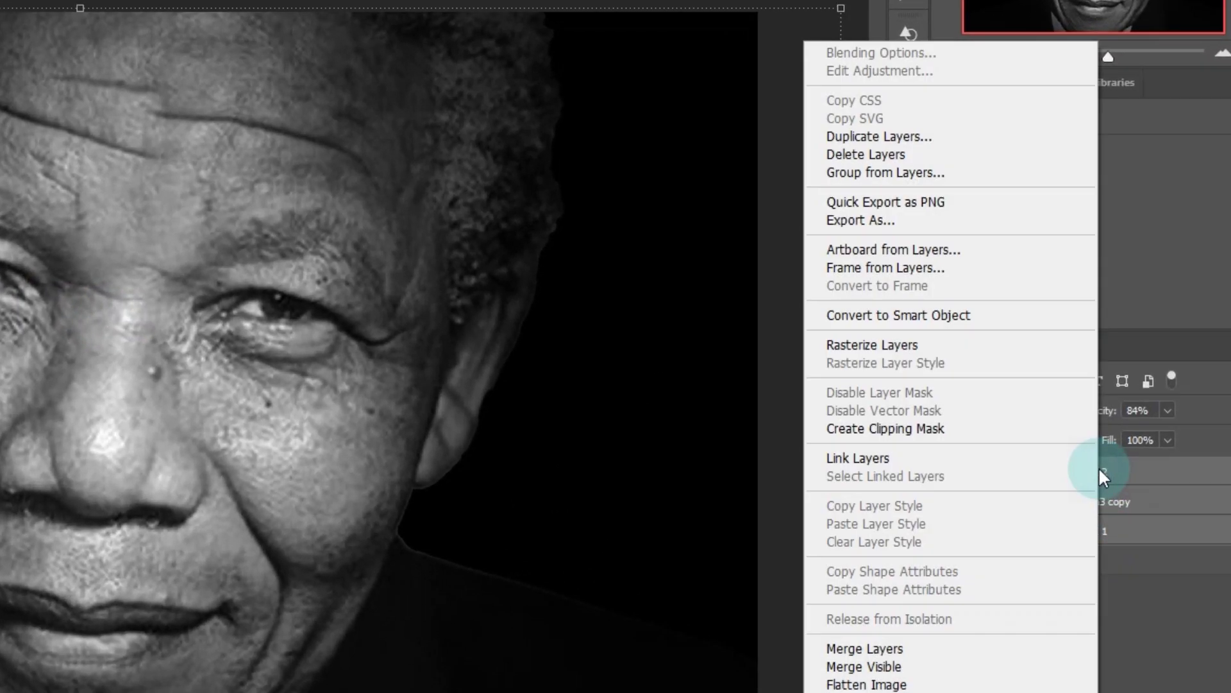
click(924, 317)
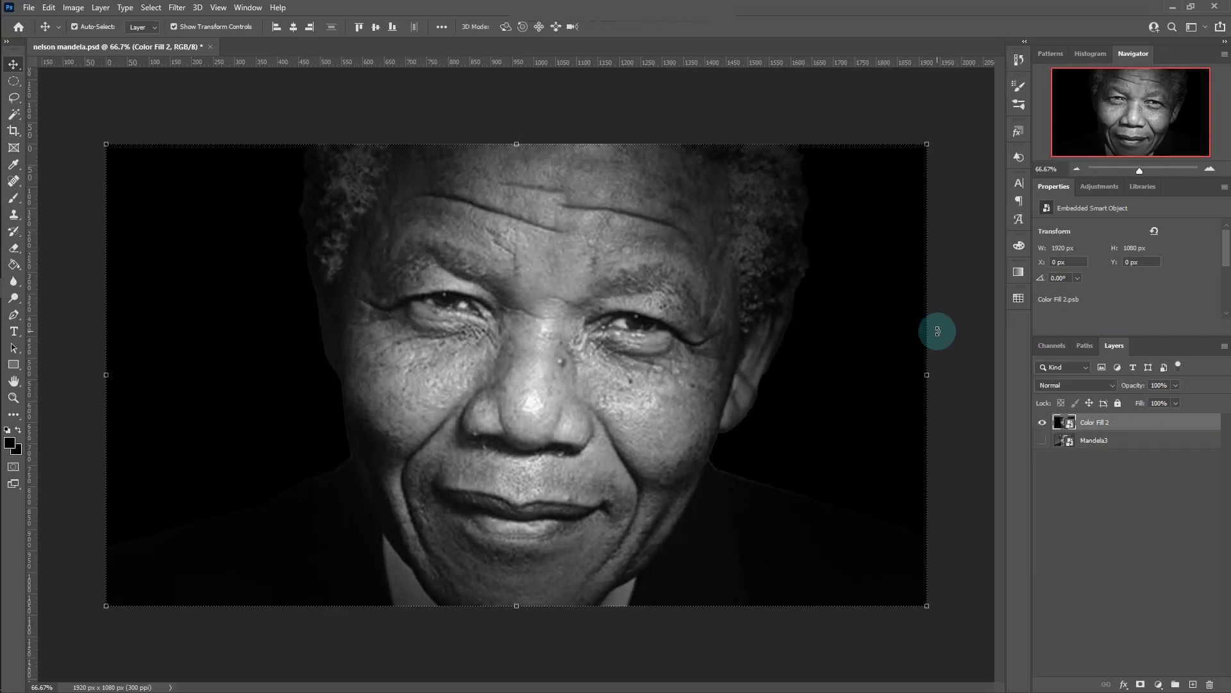
Step: Compare the edited smart object with the original Mandela3 layer by toggling their visibility, leaving only the smart object shown
click(1042, 422)
click(1043, 440)
click(1043, 422)
click(1042, 422)
click(1043, 441)
click(956, 280)
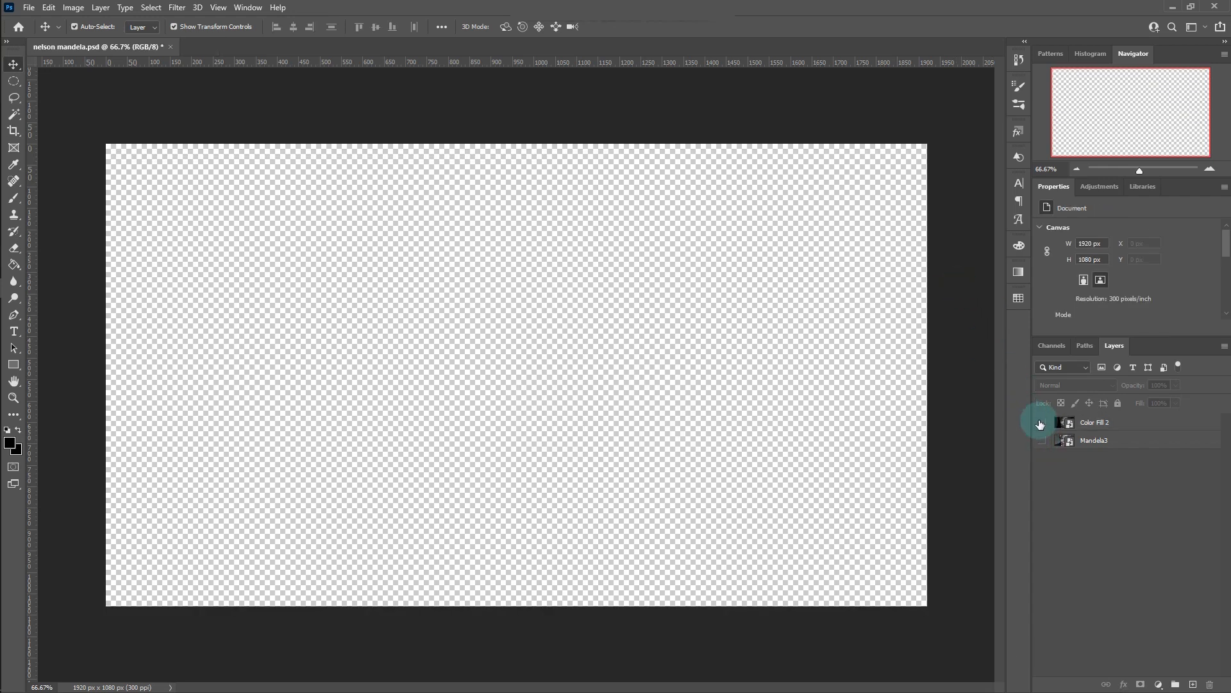
click(1042, 422)
Step: Add a new empty layer directly above the Mandela3 layer
click(1146, 440)
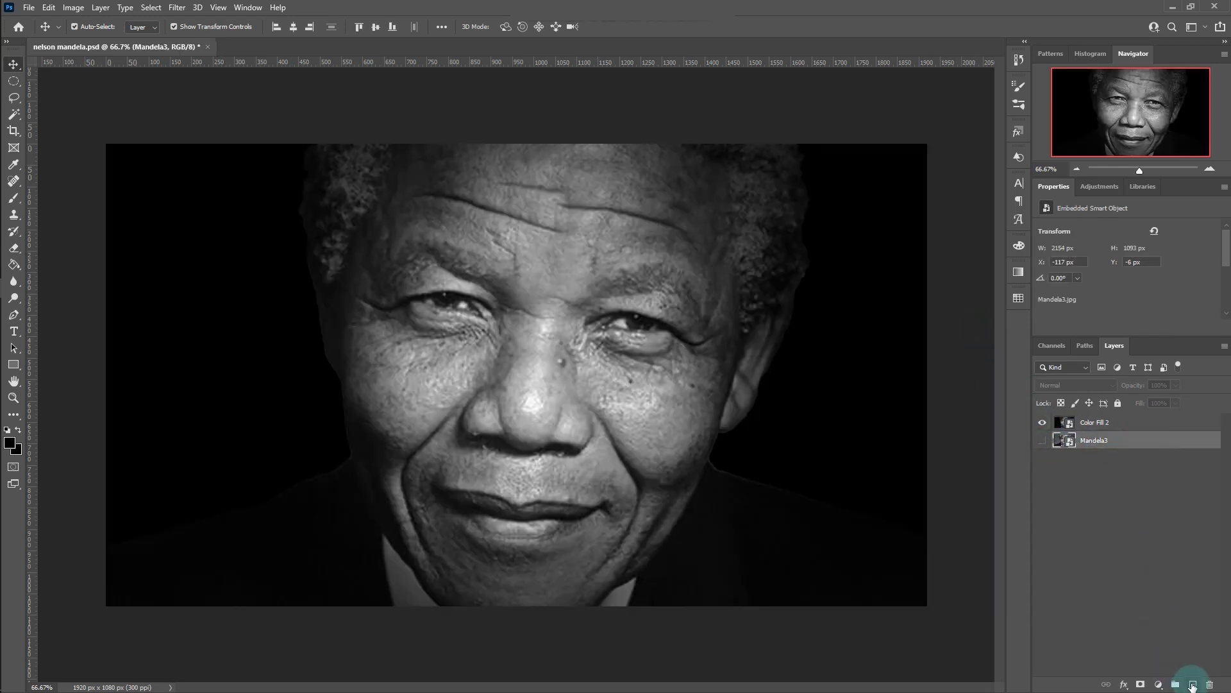
click(1192, 685)
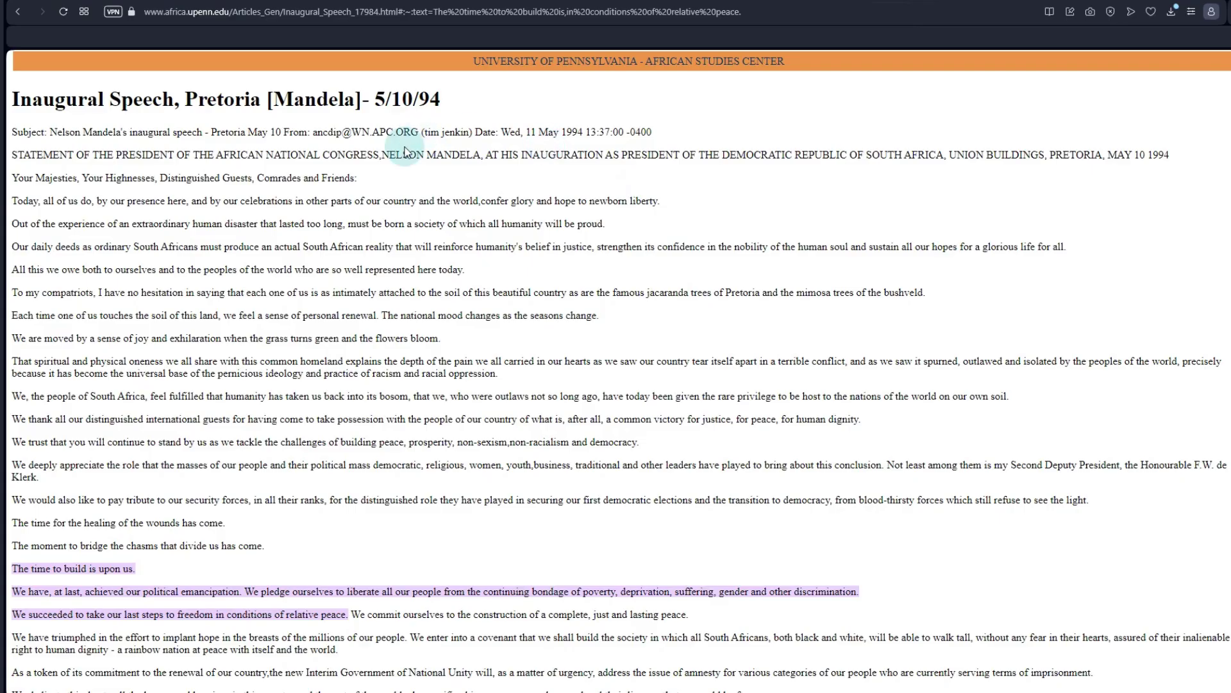
Step: In the browser, copy the entire inaugural speech text, from the Subject line to the closing "Thank you."
drag(17, 135, 380, 635)
right_click(219, 351)
click(251, 405)
scroll(437, 329, up, 6)
scroll(406, 319, down, 5)
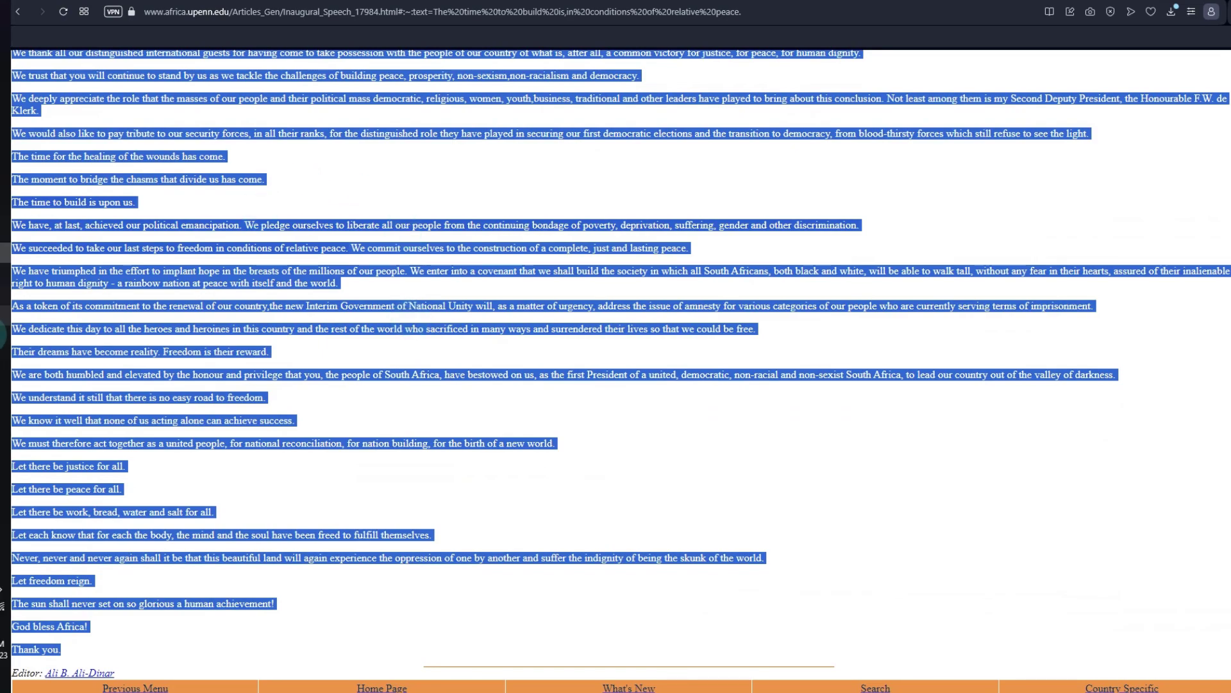
Step: Switch to Notepad and paste the copied speech into the untitled document
click(6, 285)
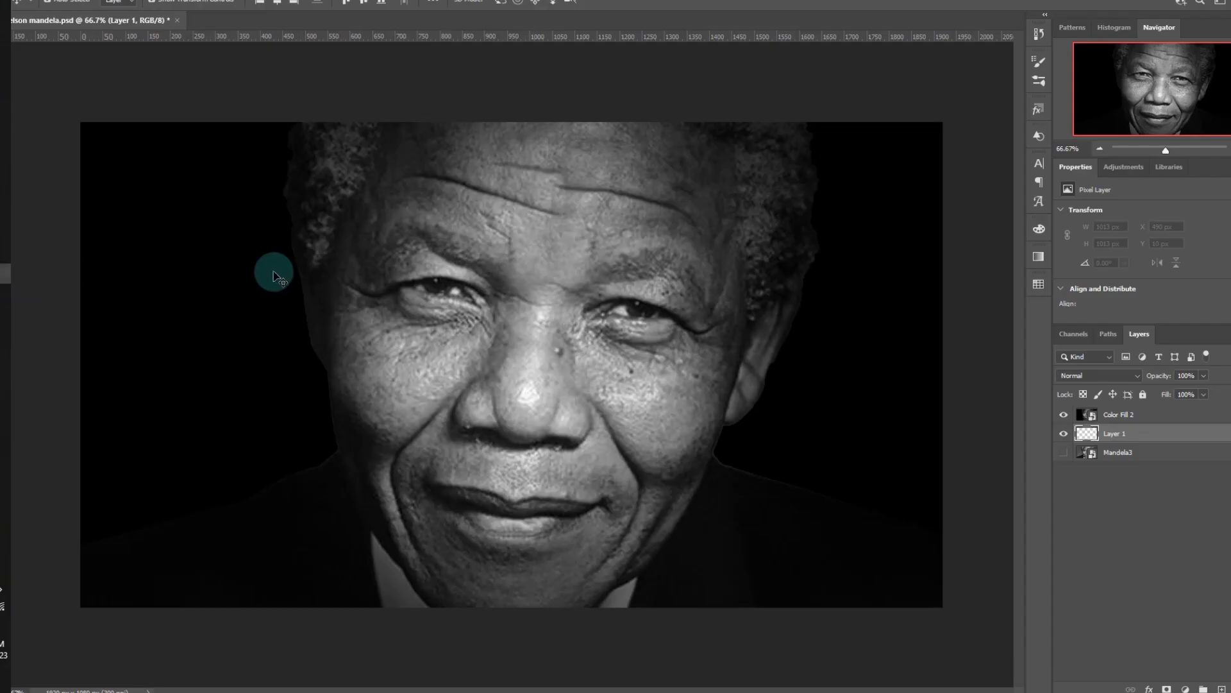
click(4, 324)
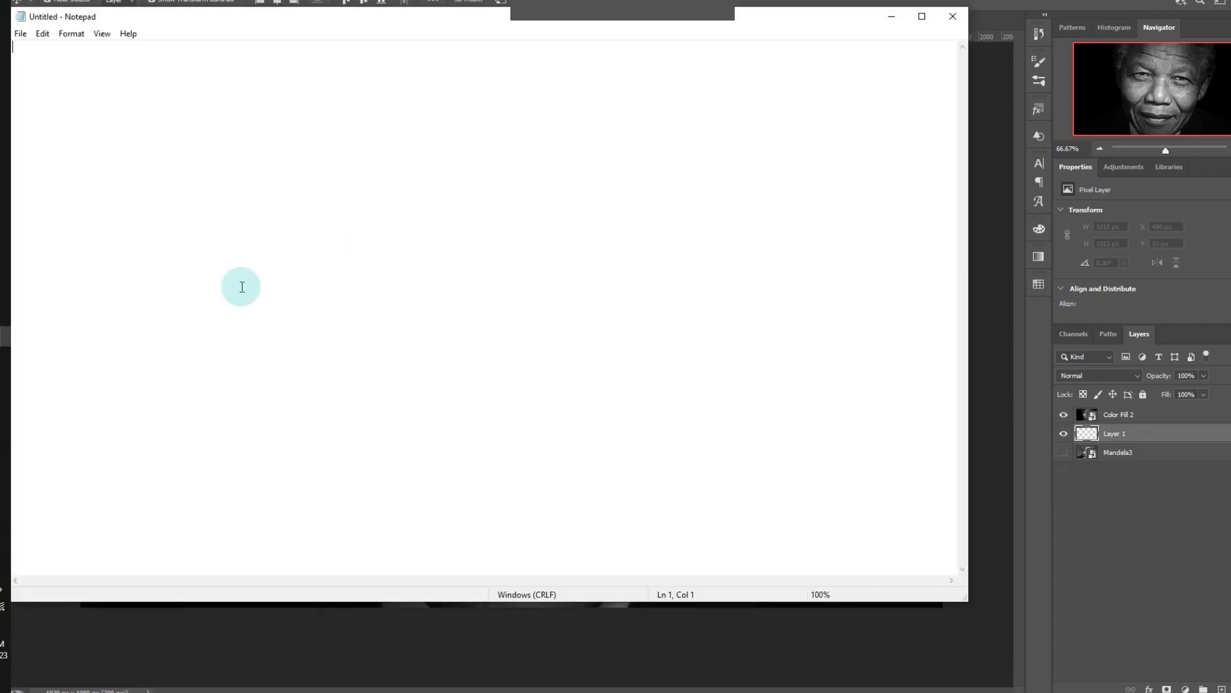
key(ctrl+v)
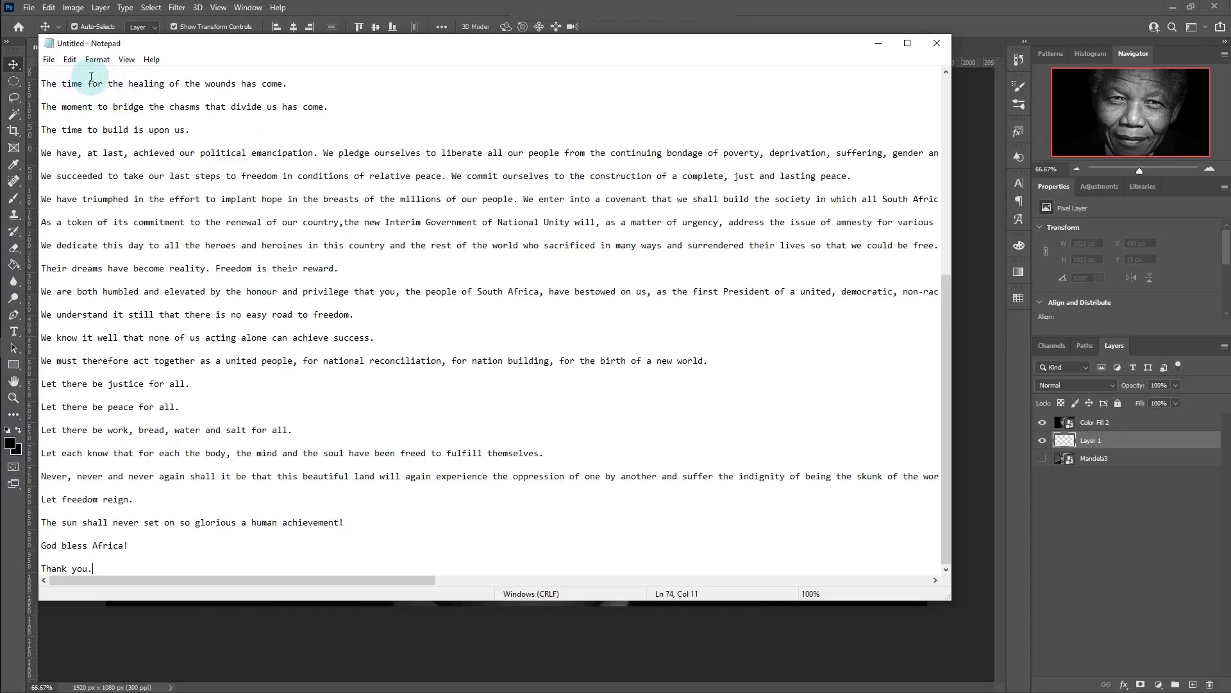
Step: Remove the blank lines at the start of the speech, from the greeting down to the "Out of the experience" paragraph
scroll(78, 93, up, 10)
key(BackSpace)
key(BackSpace)
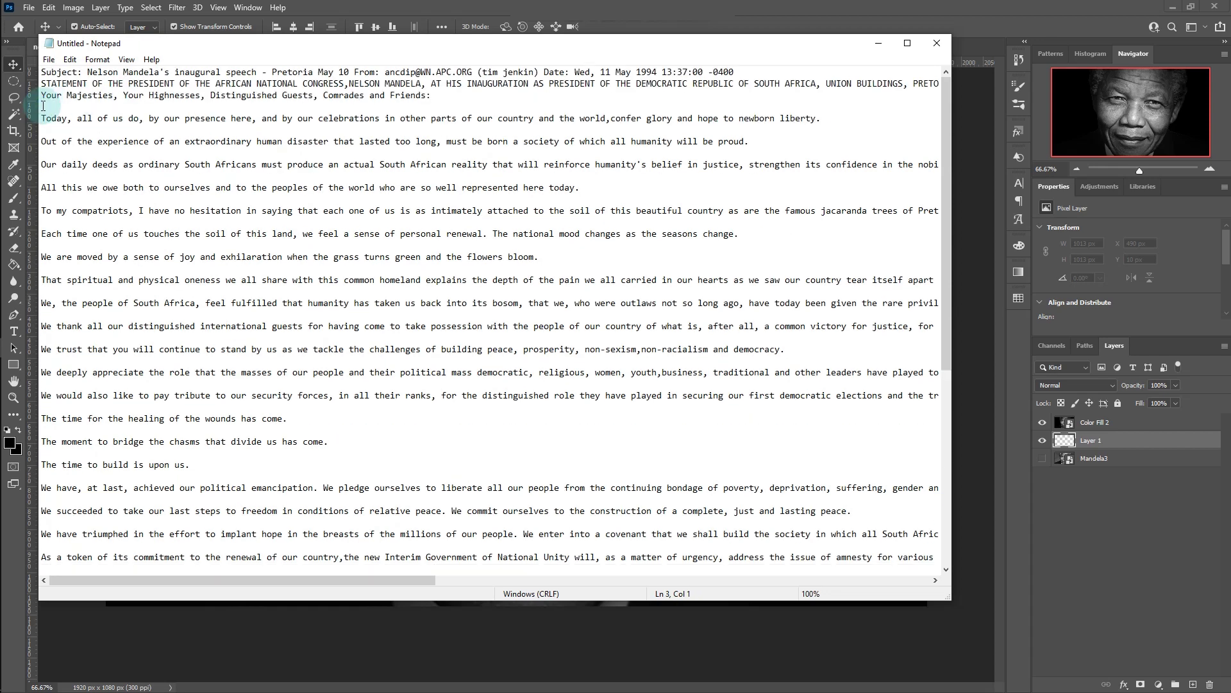
key(BackSpace)
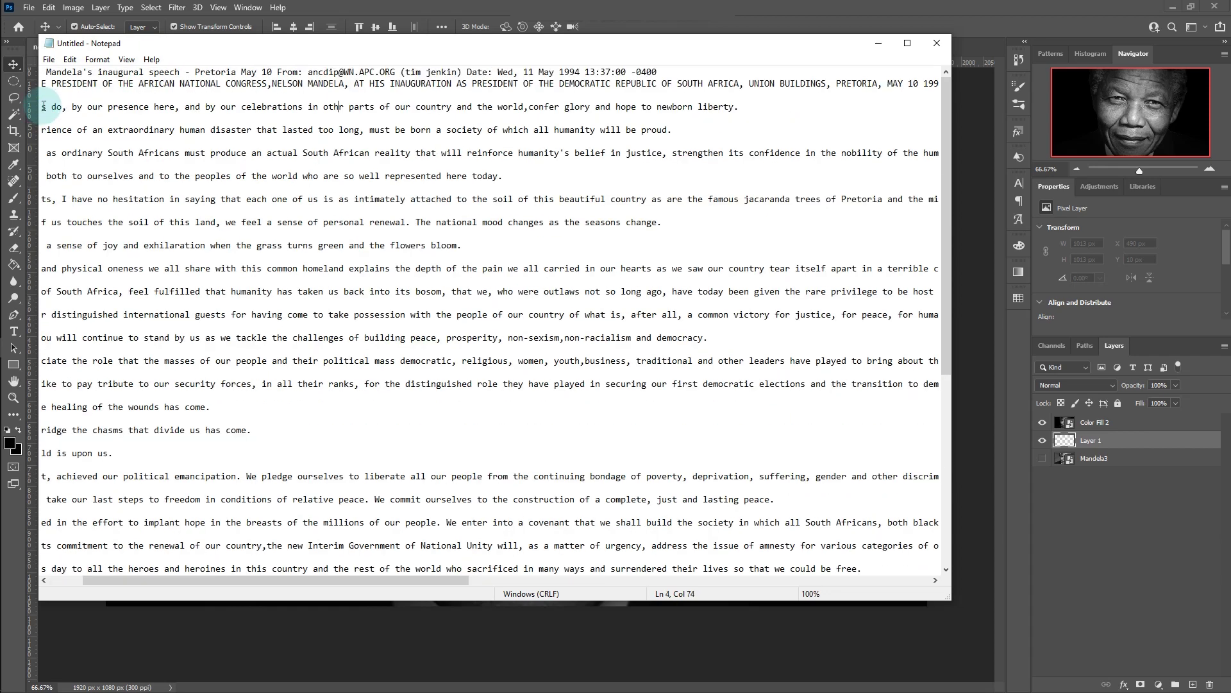
click(43, 107)
key(BackSpace)
key(BackSpace)
click(41, 118)
Step: Remove the blank lines from "Our daily deeds" to "The time to build is upon us", joining the short "The time" and "The moment" lines
key(BackSpace)
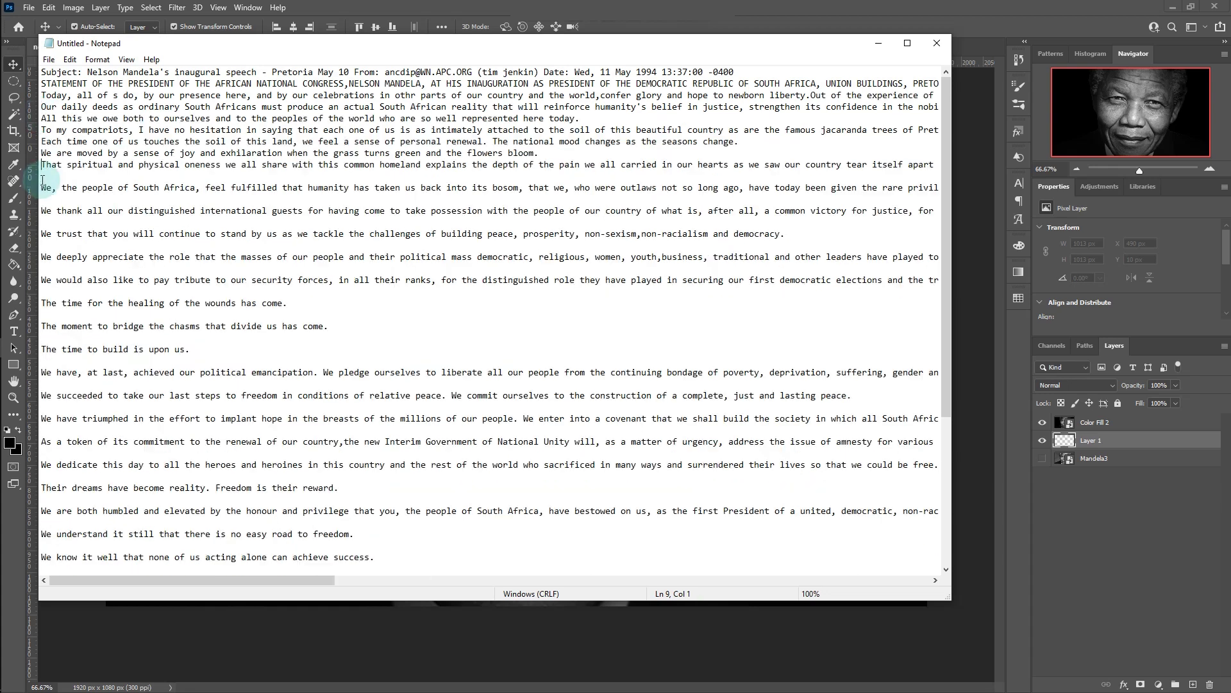
click(42, 185)
key(BackSpace)
click(43, 198)
key(BackSpace)
key(Down)
key(Down)
key(BackSpace)
key(Down)
key(Down)
key(BackSpace)
key(Down)
key(Down)
key(BackSpace)
key(Down)
key(Down)
key(BackSpace)
key(Down)
key(Down)
key(BackSpace)
key(Down)
key(Down)
key(BackSpace)
key(Down)
key(Down)
key(BackSpace)
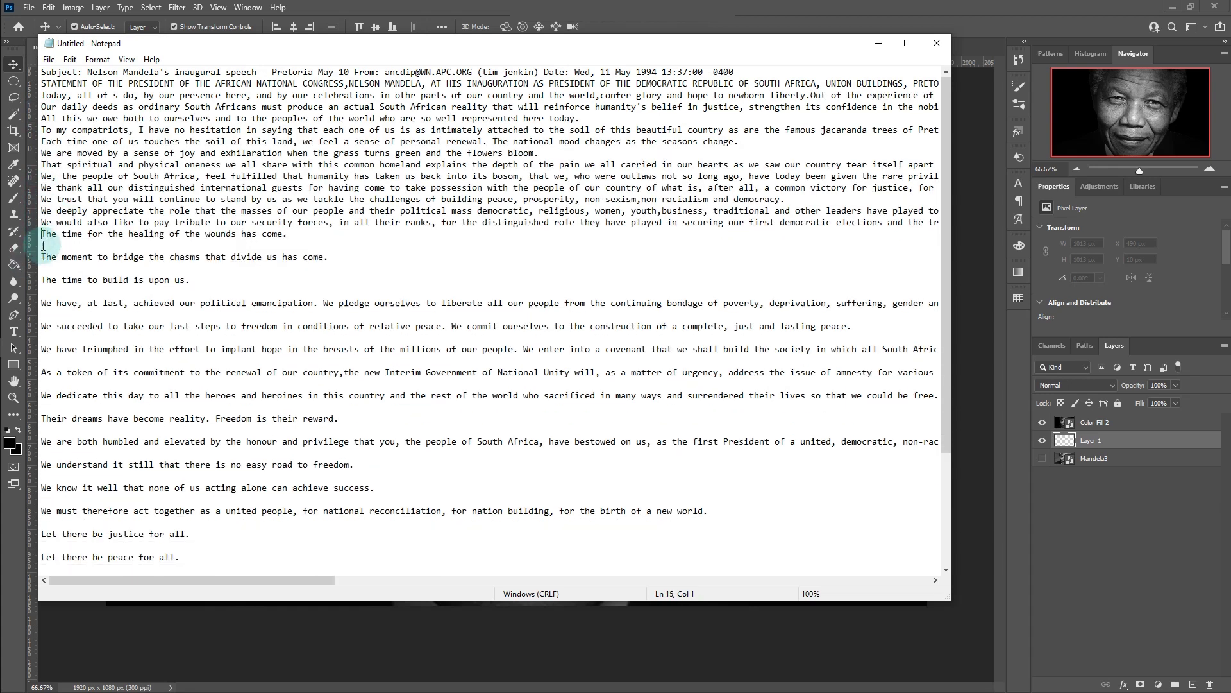
Step: Join the "To my compatriots", "Each time one of us" and "That spiritual and physical oneness" paragraphs to the lines before them
key(BackSpace)
click(42, 245)
key(BackSpace)
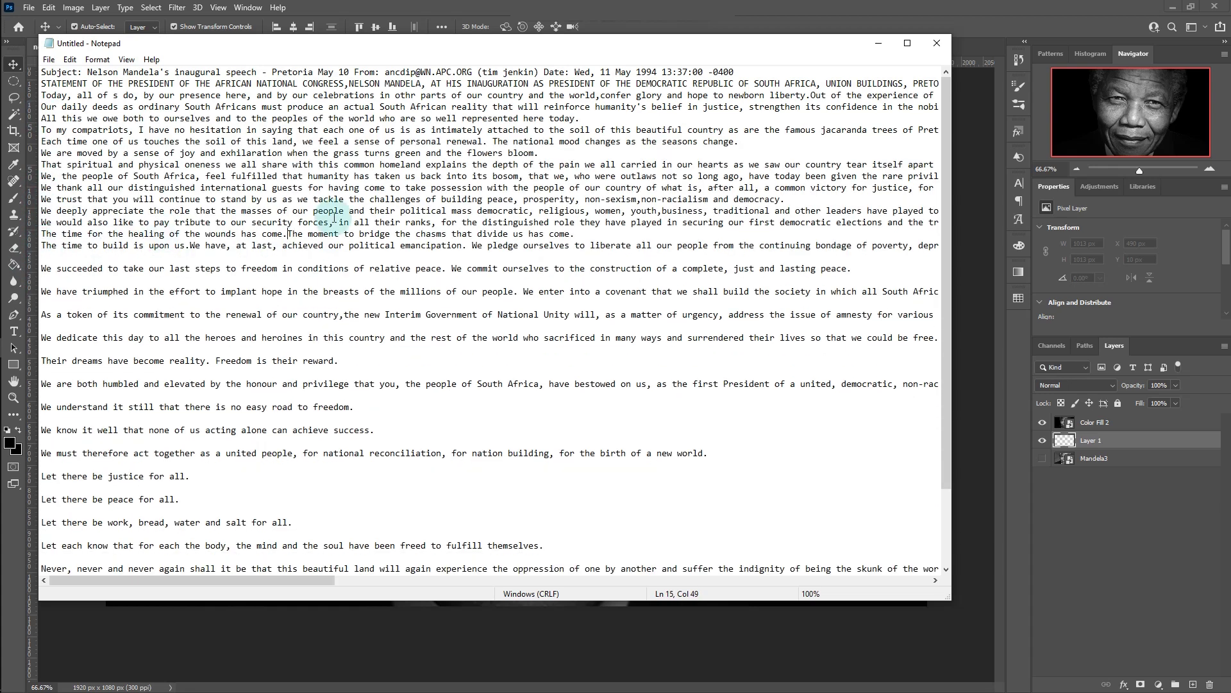
click(43, 163)
key(BackSpace)
click(41, 128)
key(BackSpace)
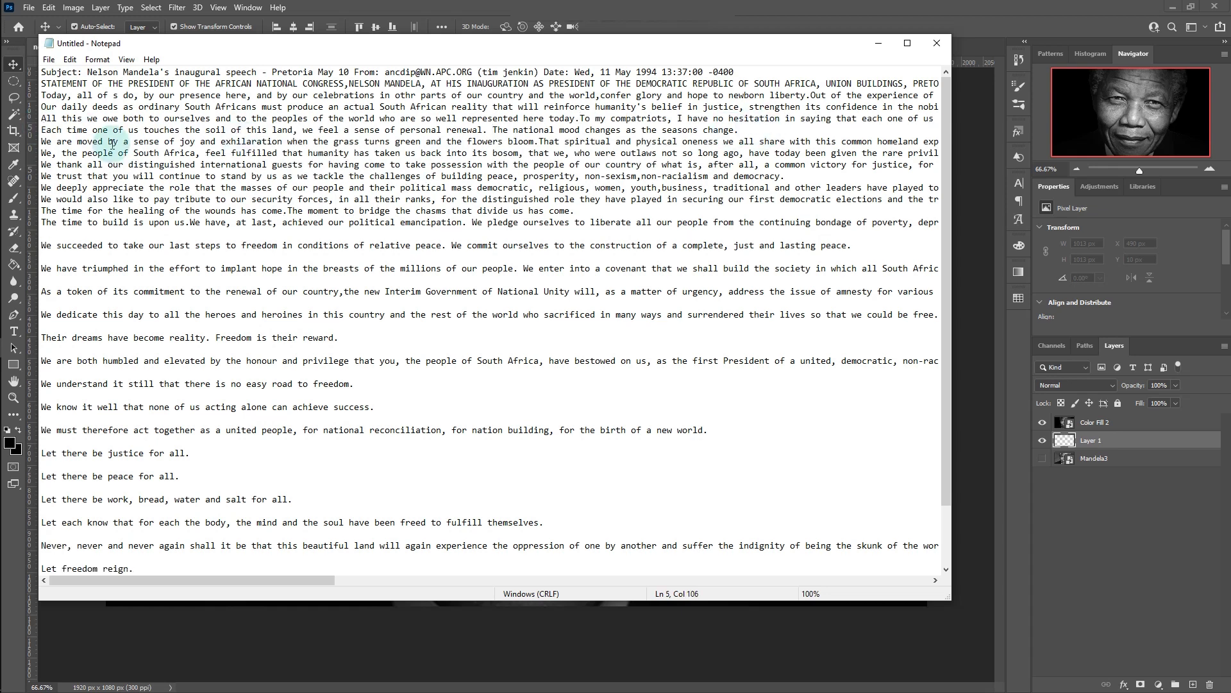
click(41, 140)
Step: Close the gaps between the paragraphs from "We succeeded" to "Never, never and never again", running the short "Let there be" lines together
key(BackSpace)
click(41, 231)
key(BackSpace)
click(40, 206)
key(BackSpace)
click(40, 232)
key(BackSpace)
click(42, 257)
key(BackSpace)
click(41, 268)
key(BackSpace)
click(42, 279)
Step: Merge the closing lines from "Let freedom reign" to "Thank you" into one line and remove the blank line before "We understand it still"
key(BackSpace)
key(BackSpace)
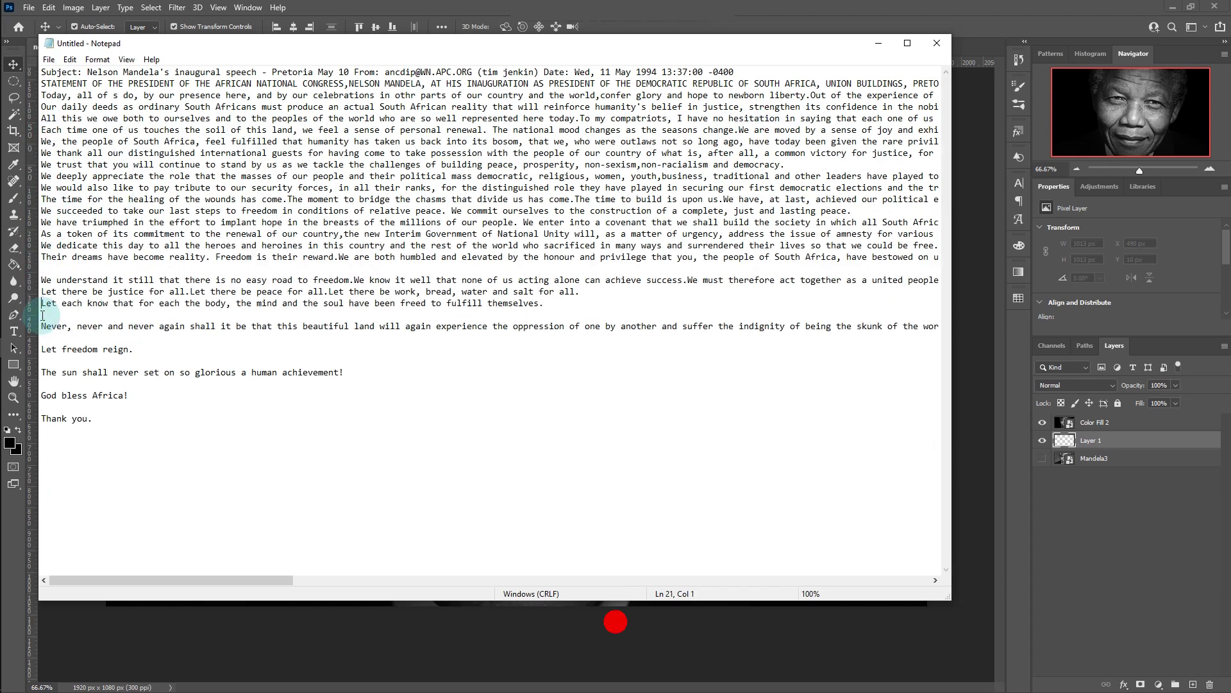
key(BackSpace)
click(41, 315)
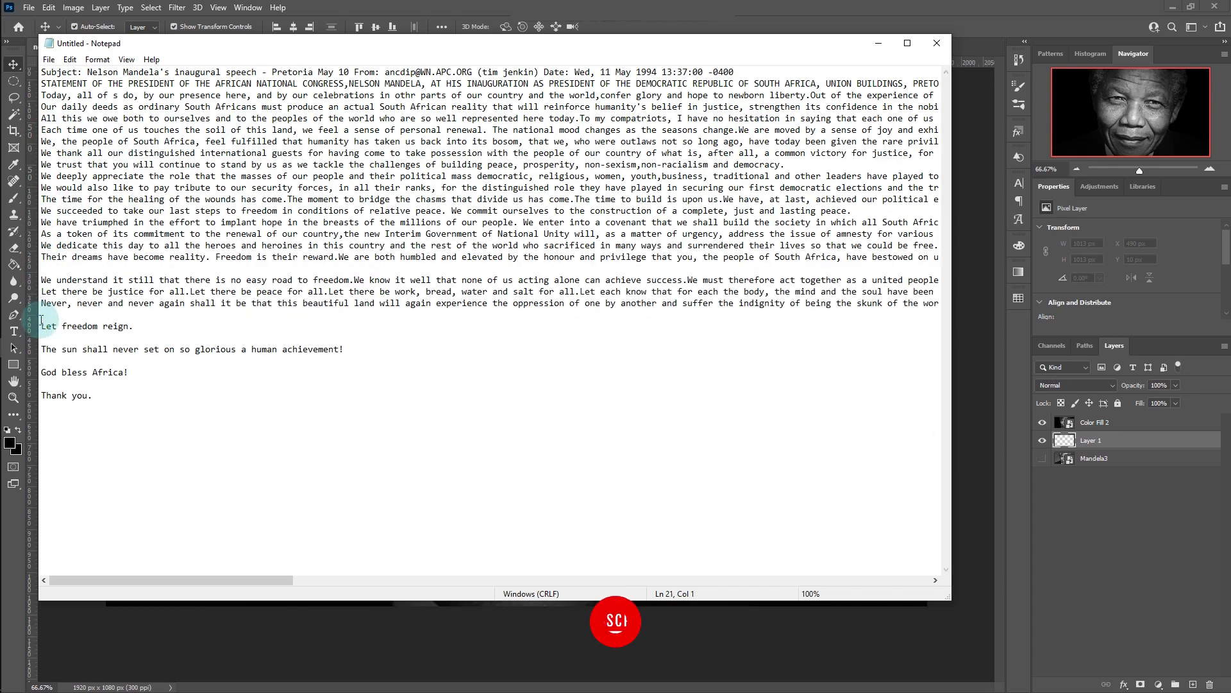
key(BackSpace)
click(40, 337)
key(BackSpace)
key(BackSpace)
click(41, 337)
key(BackSpace)
key(BackSpace)
click(41, 280)
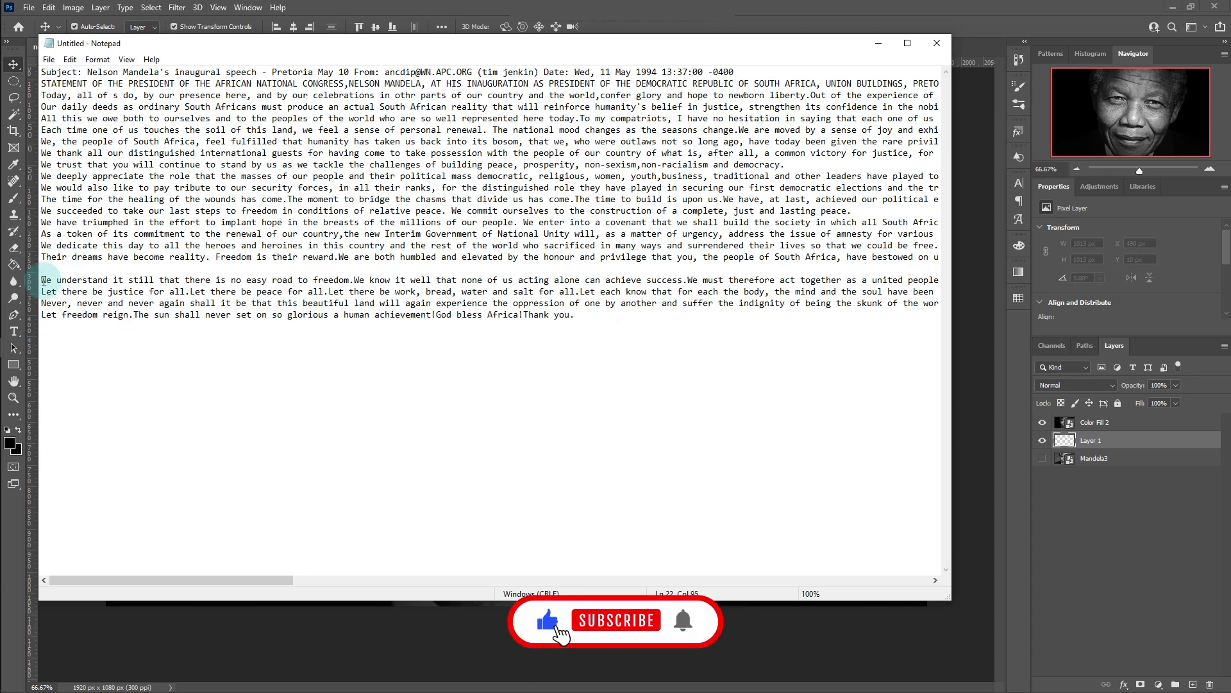
key(BackSpace)
Step: Copy the entire condensed speech and switch back to Photoshop
drag(41, 71, 574, 303)
right_click(440, 174)
click(469, 215)
click(879, 43)
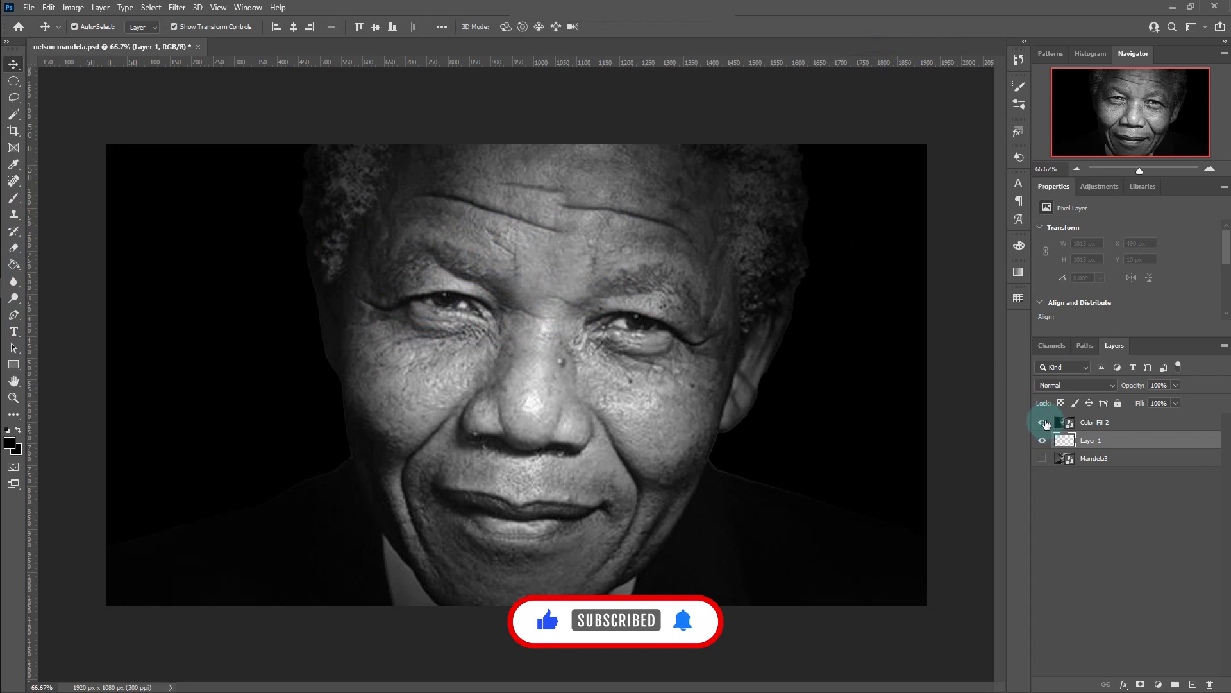
Step: Hide the Color Fill 2 layer and paste the speech into a new horizontal text box about 1839 × 1029 px covering the canvas
click(1044, 422)
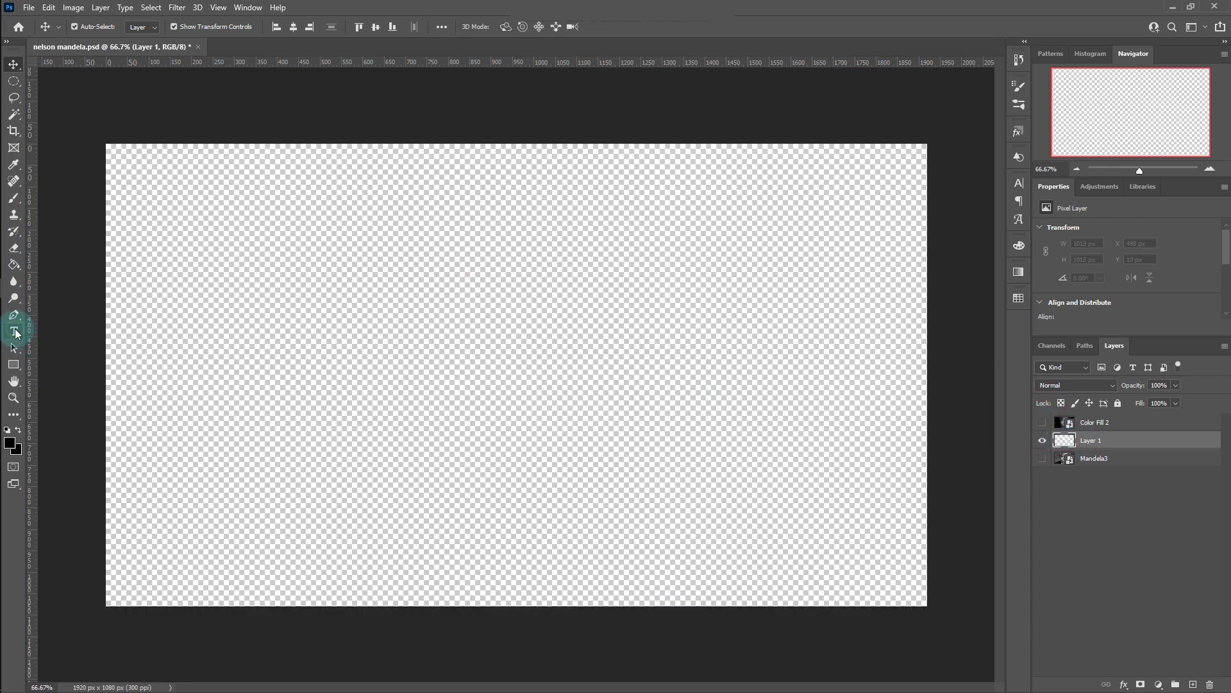
click(16, 333)
click(59, 333)
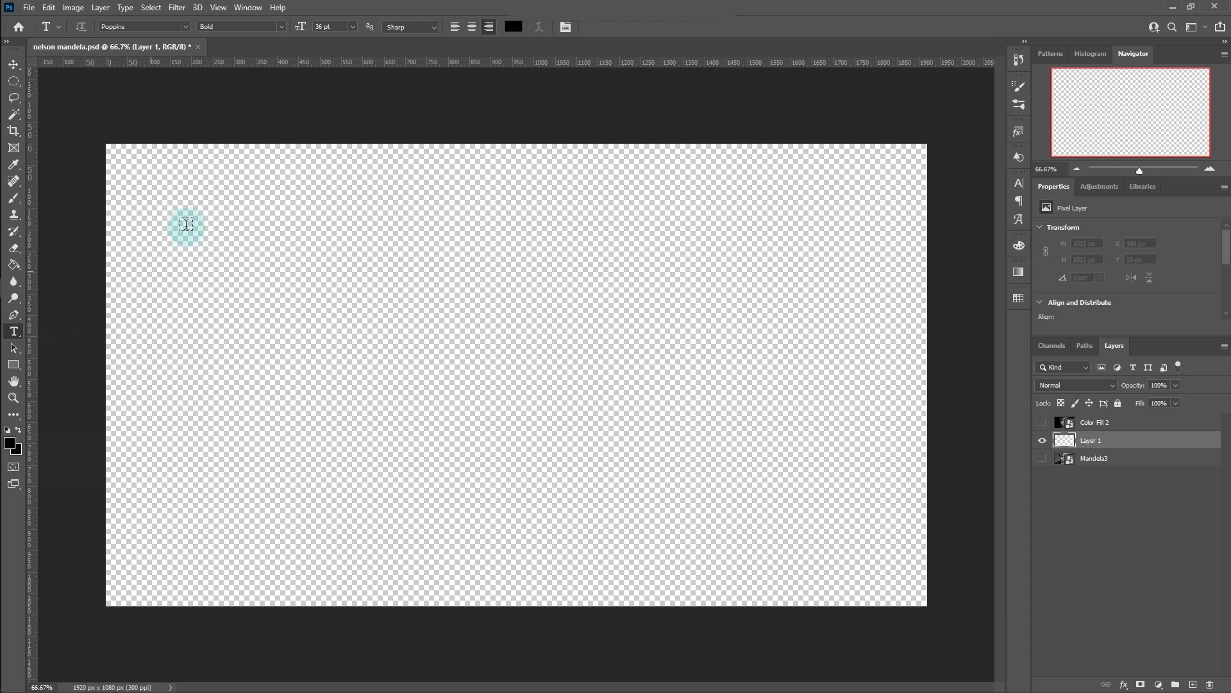
drag(122, 158, 909, 596)
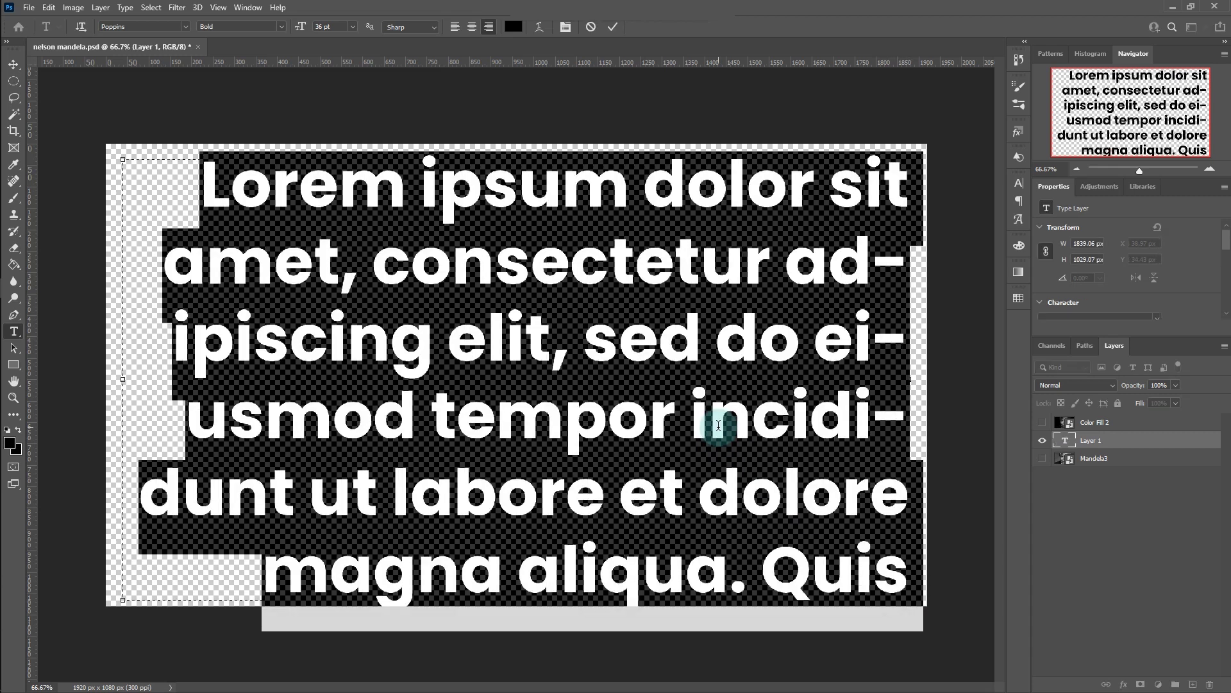
key(ctrl+v)
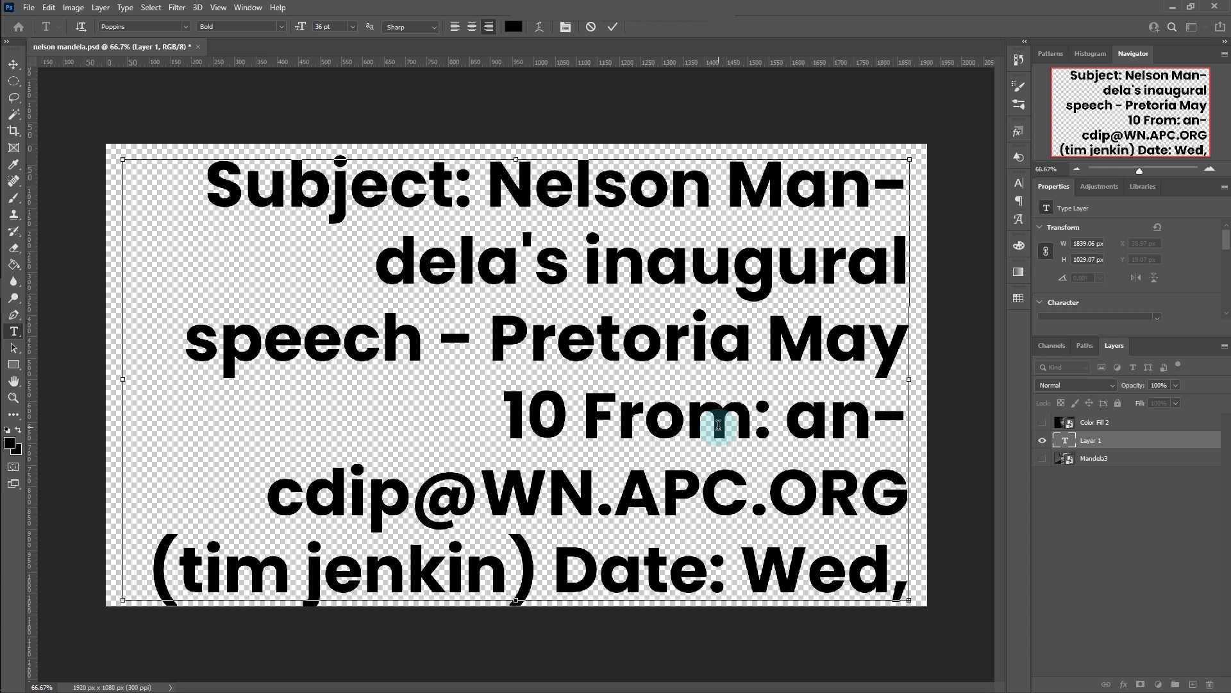
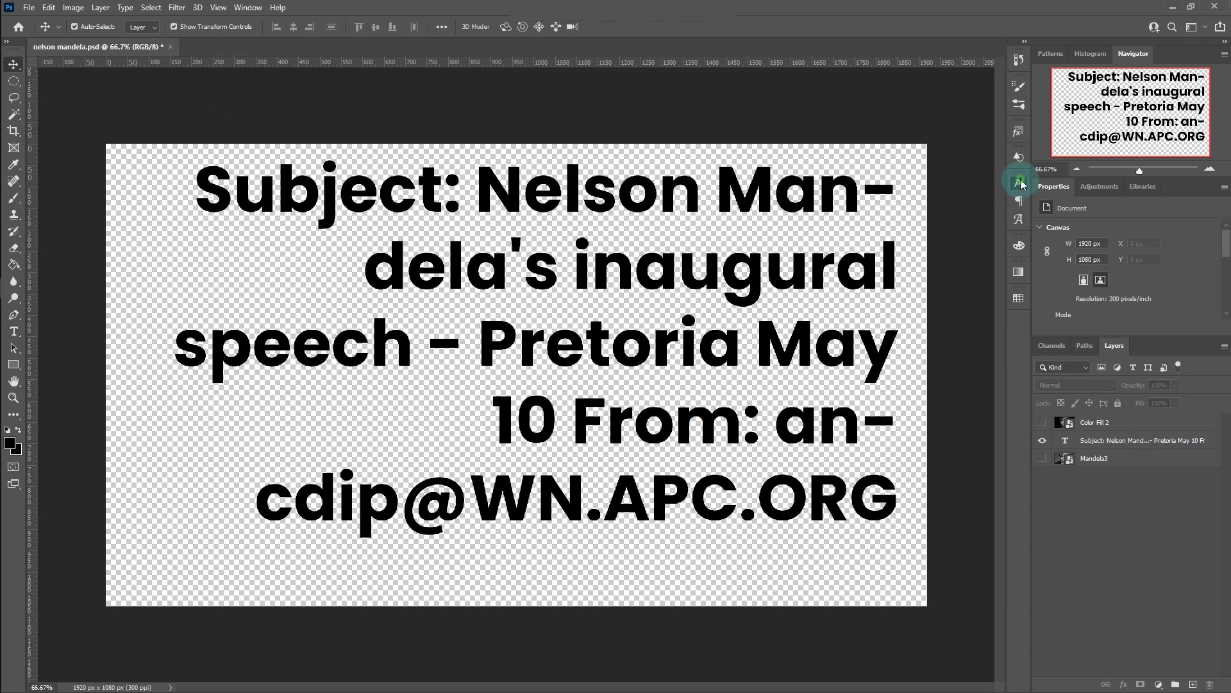
Step: Set the font size of the speech text layer to 6 pt
click(1018, 183)
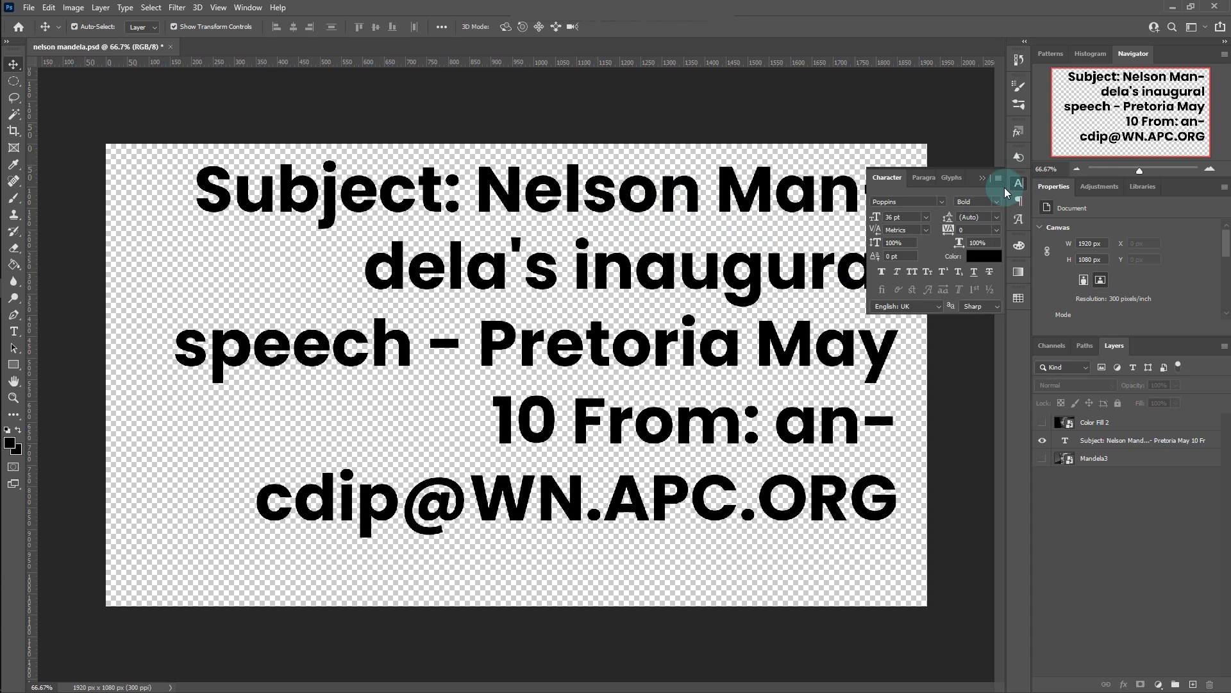
click(1124, 442)
click(925, 217)
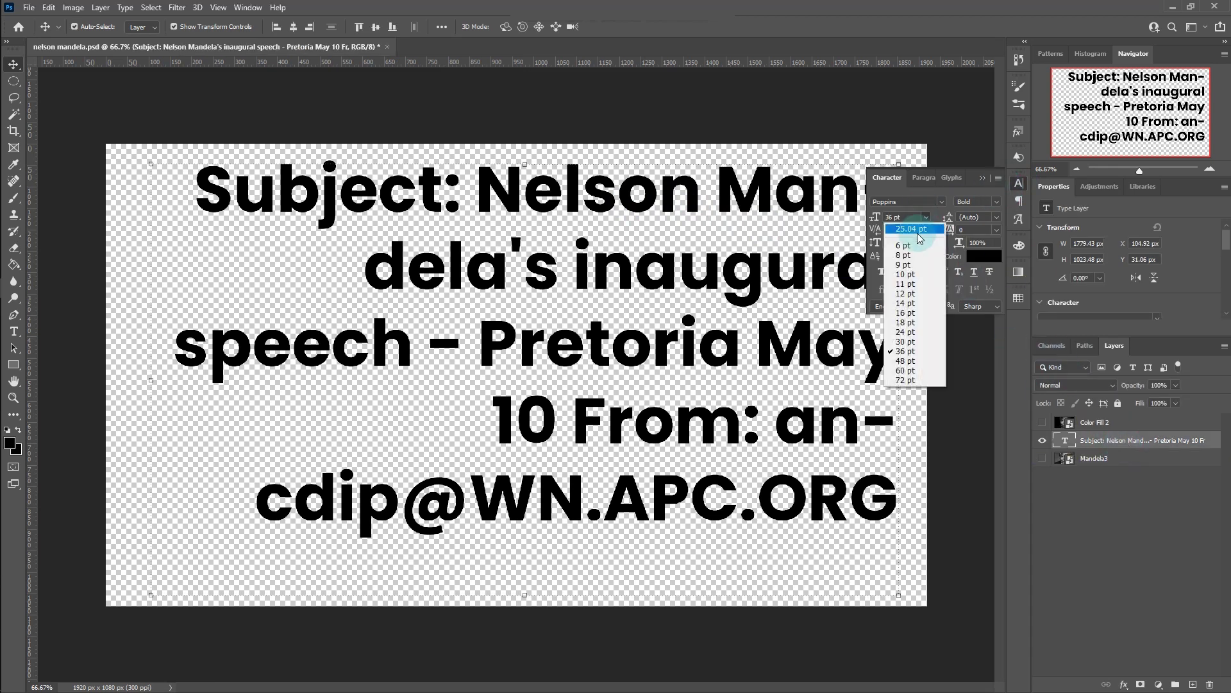
click(911, 246)
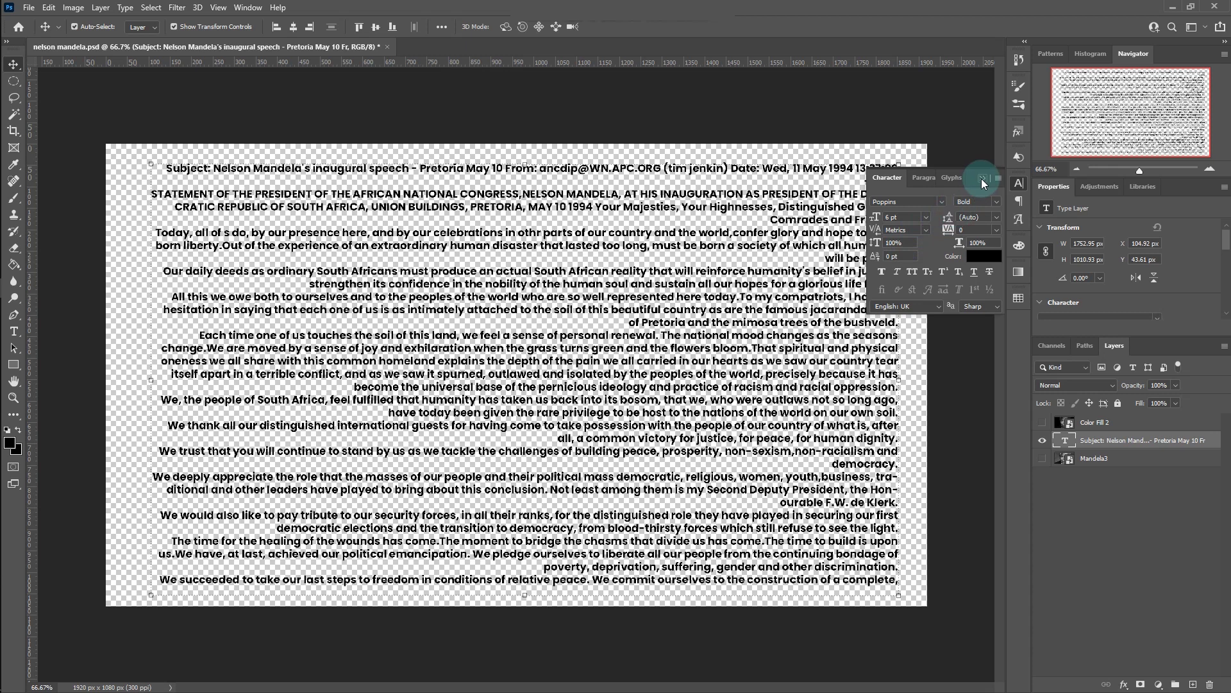
Step: Edit the opening of the speech, closing the gaps before "STATEMENT", "Comrades and Friends" and "Today" so the text runs continuously
double_click(161, 195)
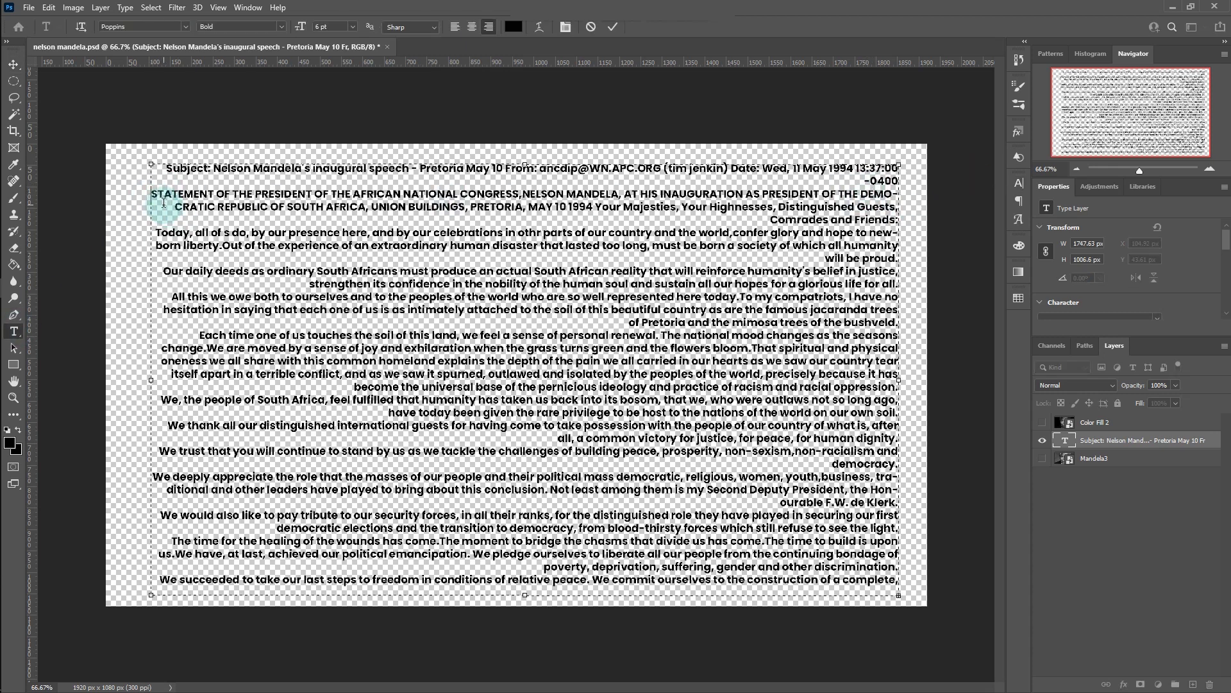
key(BackSpace)
click(727, 206)
key(BackSpace)
key(BackSpace)
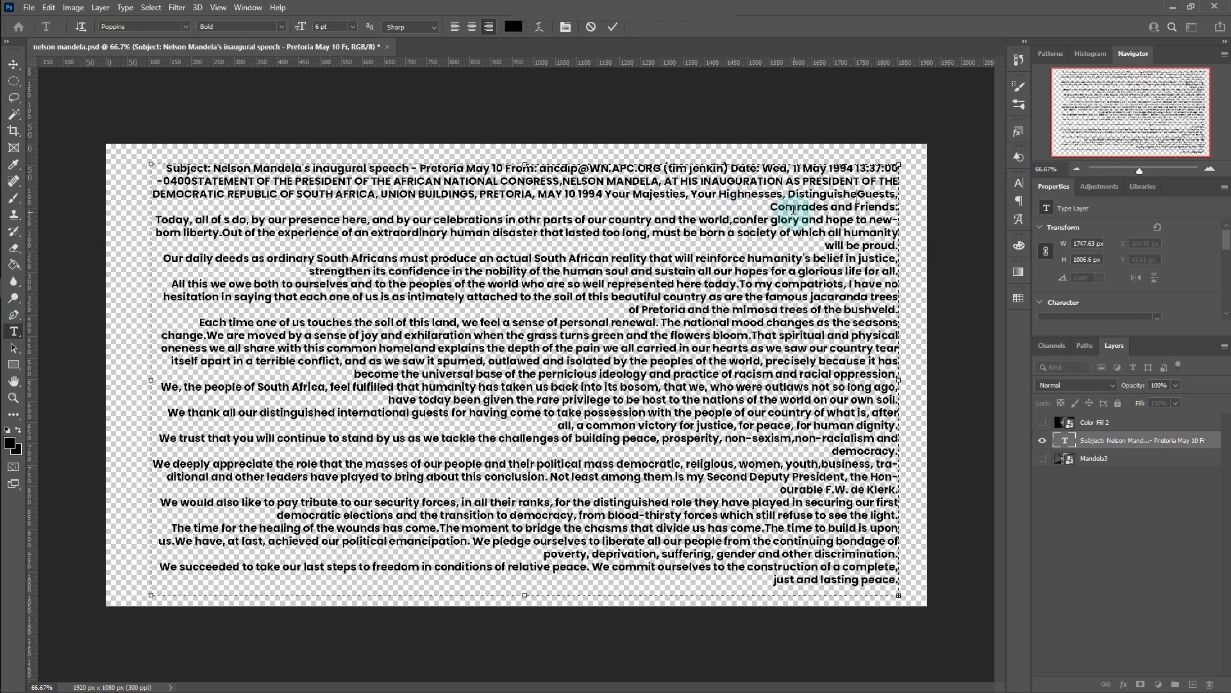
click(772, 209)
key(BackSpace)
click(156, 219)
key(BackSpace)
click(623, 233)
key(BackSpace)
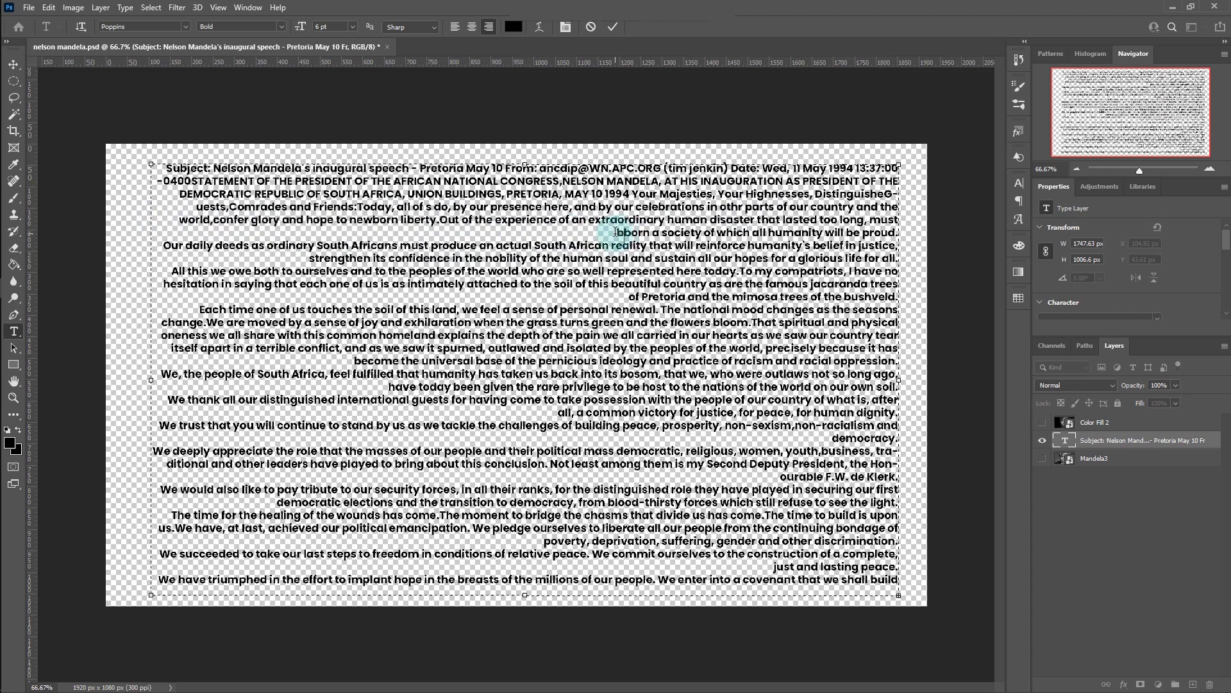
Step: Join the paragraphs starting "Our daily deeds", "All this we owe", "Each time", "We, the people", "We trust", "We deeply appreciate" and "We succeeded" to the preceding text
click(163, 246)
key(BackSpace)
click(171, 259)
key(BackSpace)
click(199, 297)
key(BackSpace)
click(161, 362)
key(BackSpace)
click(160, 400)
key(BackSpace)
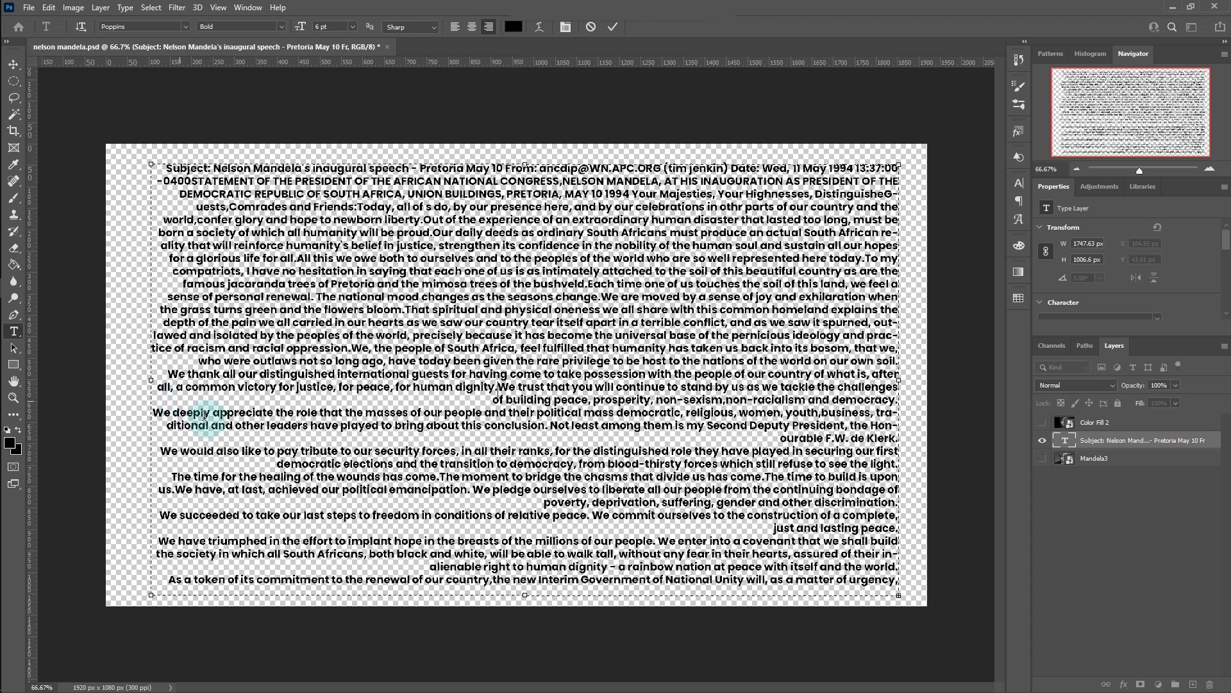
key(BackSpace)
click(162, 504)
key(BackSpace)
Step: Select the entire speech text, justify all of its lines with hyphenation turned off, and commit the text edit
click(13, 64)
click(1066, 441)
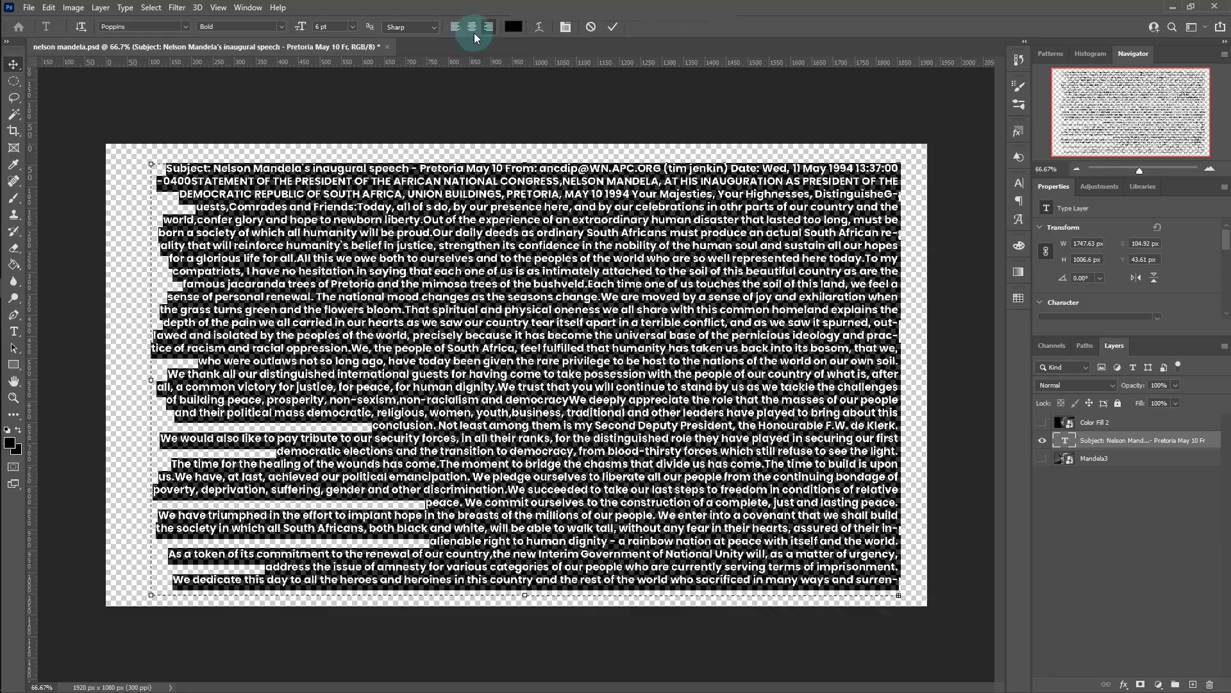
click(473, 28)
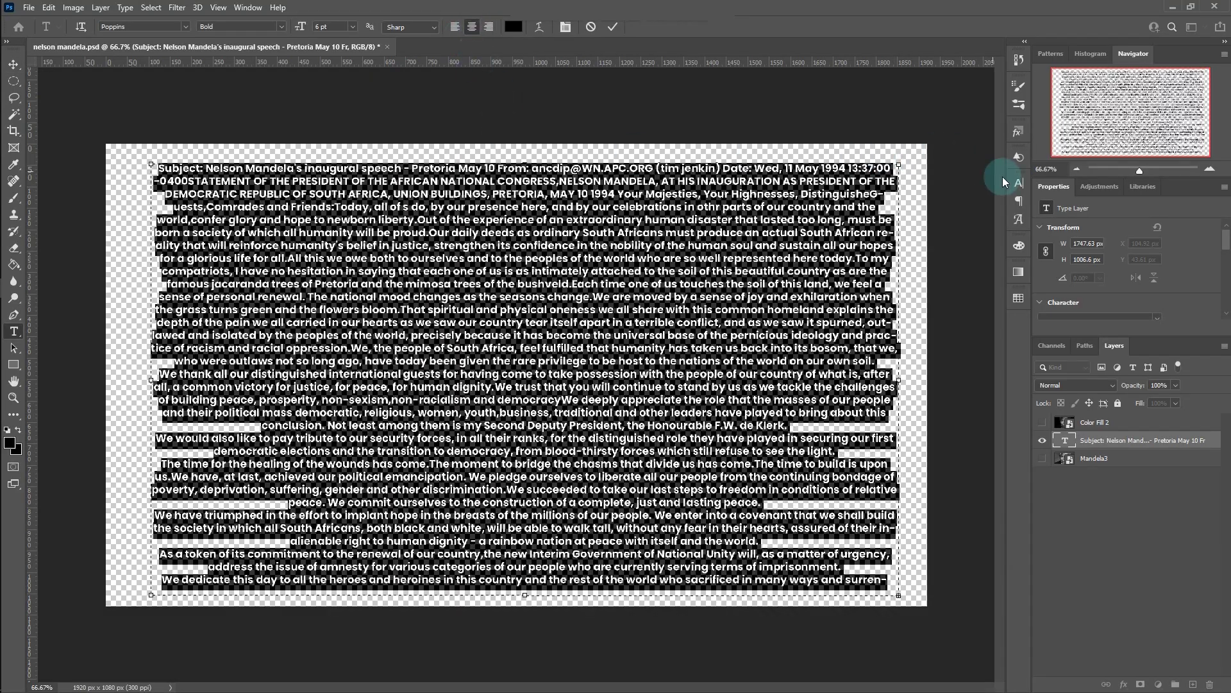
click(1019, 183)
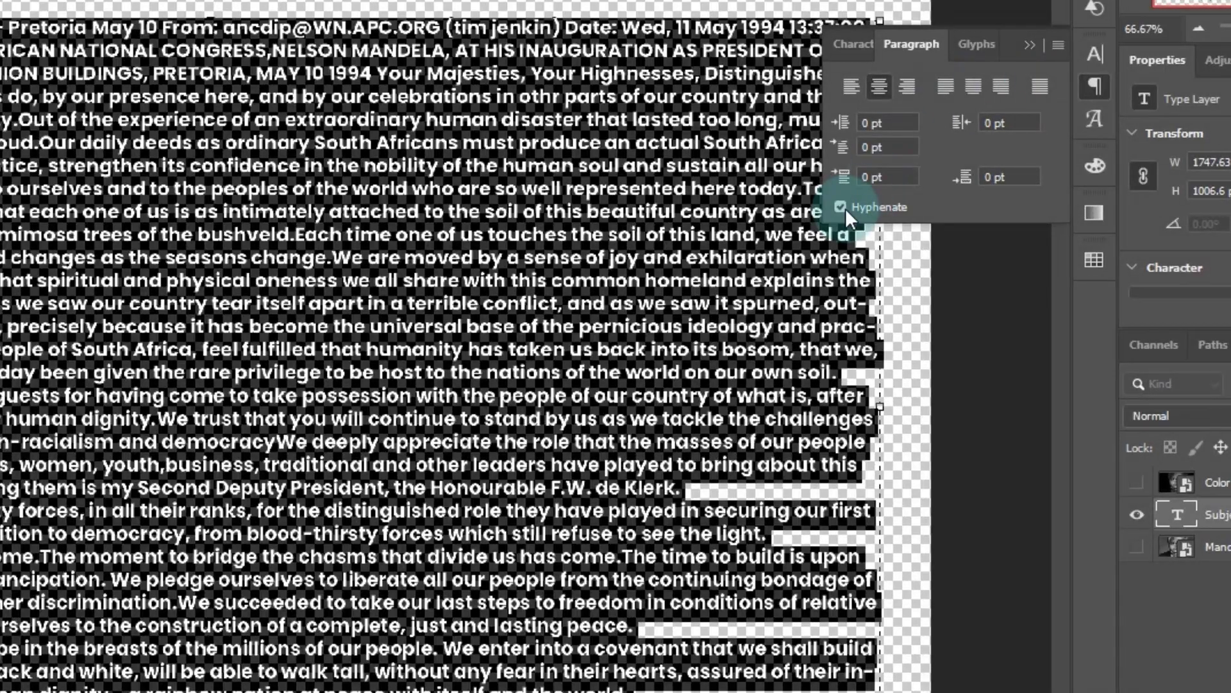
click(857, 235)
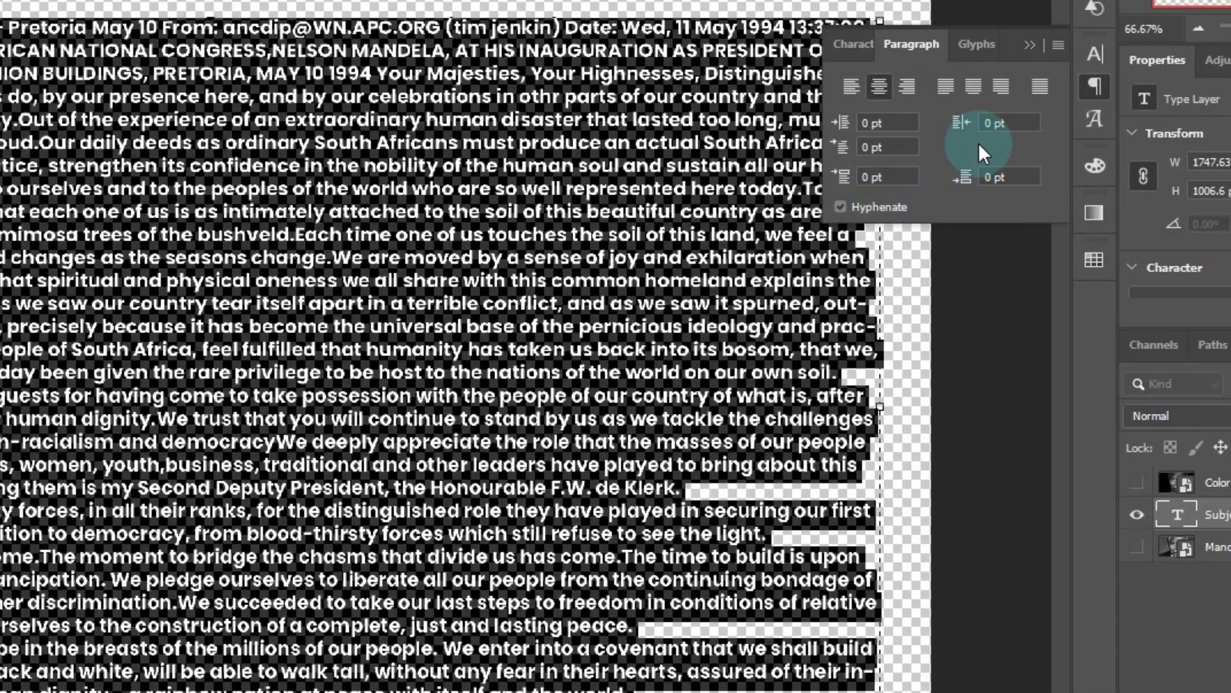
click(1039, 87)
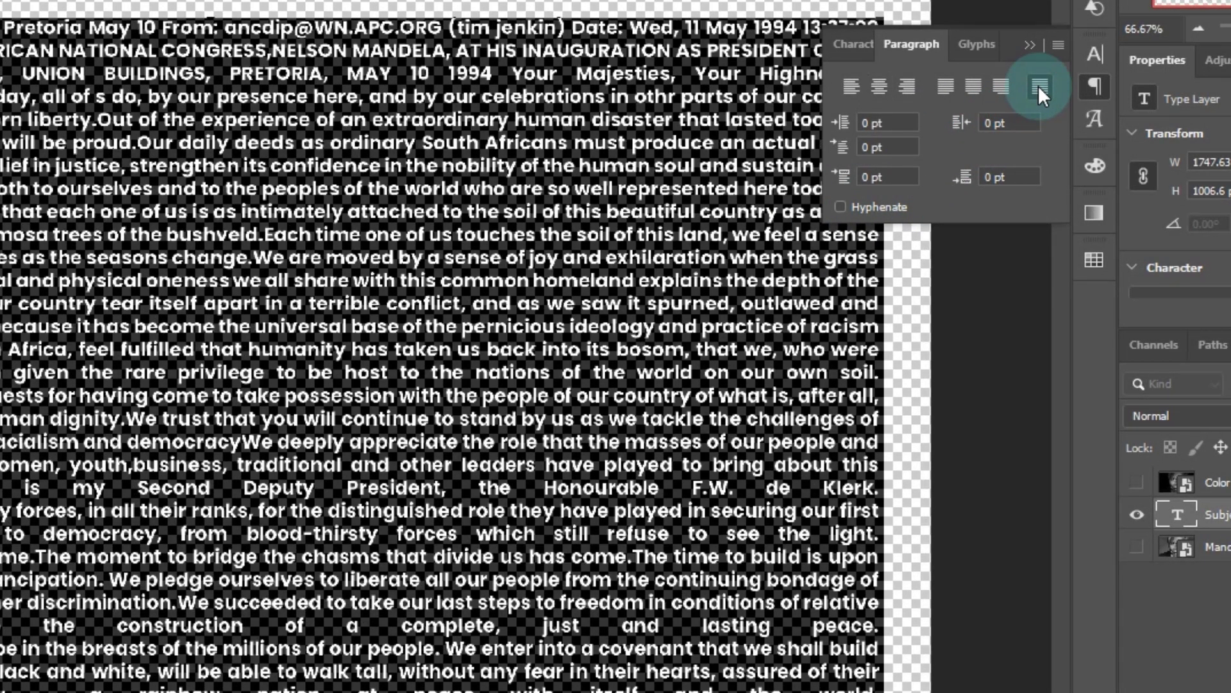
click(1030, 46)
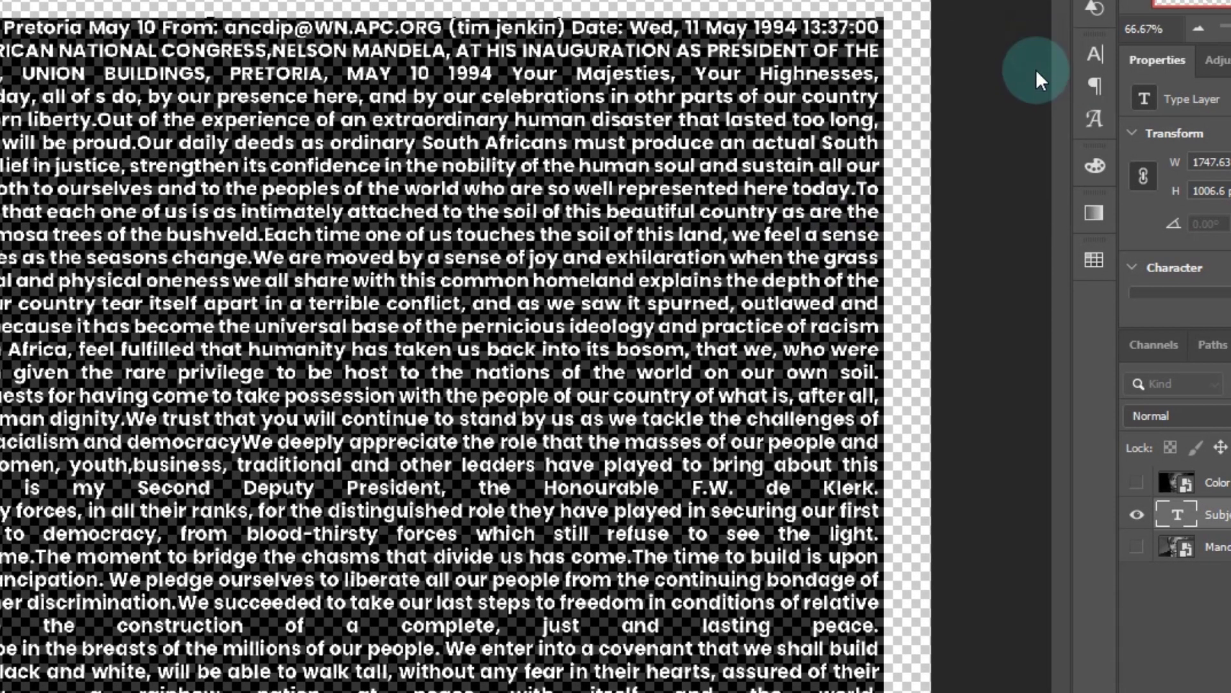
key(ctrl+Return)
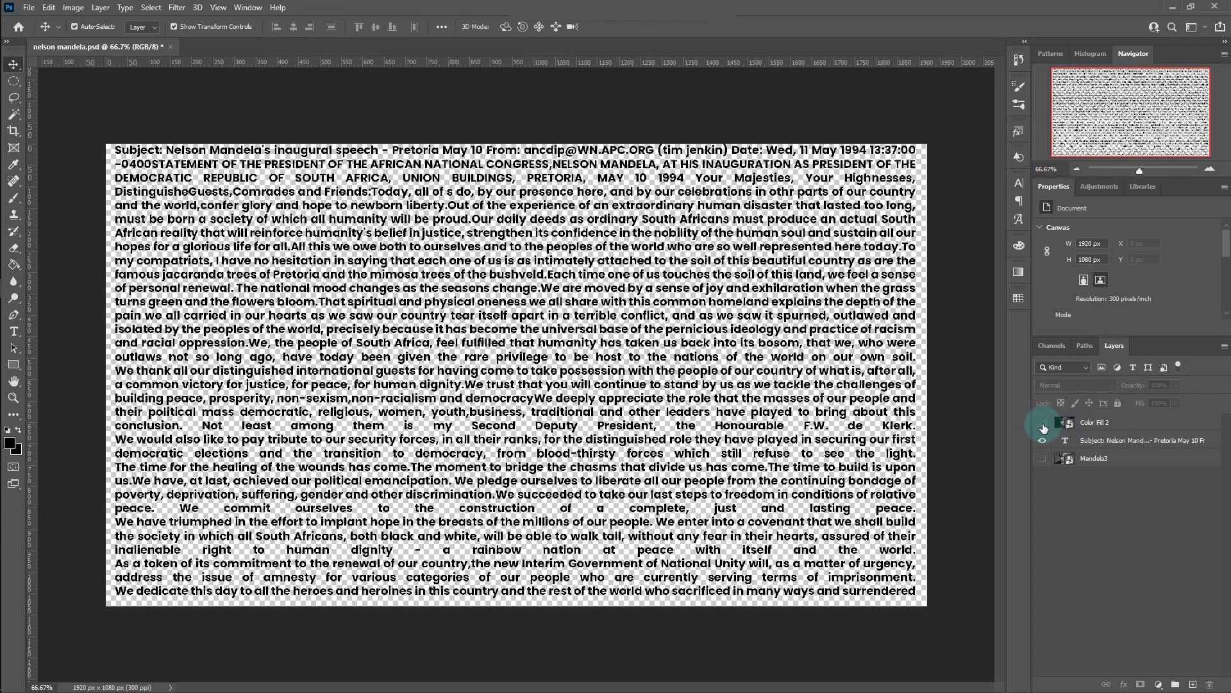
Step: Show the Color Fill 2 portrait layer and apply a Gaussian Blur with a radius of 10 pixels to it
click(1042, 422)
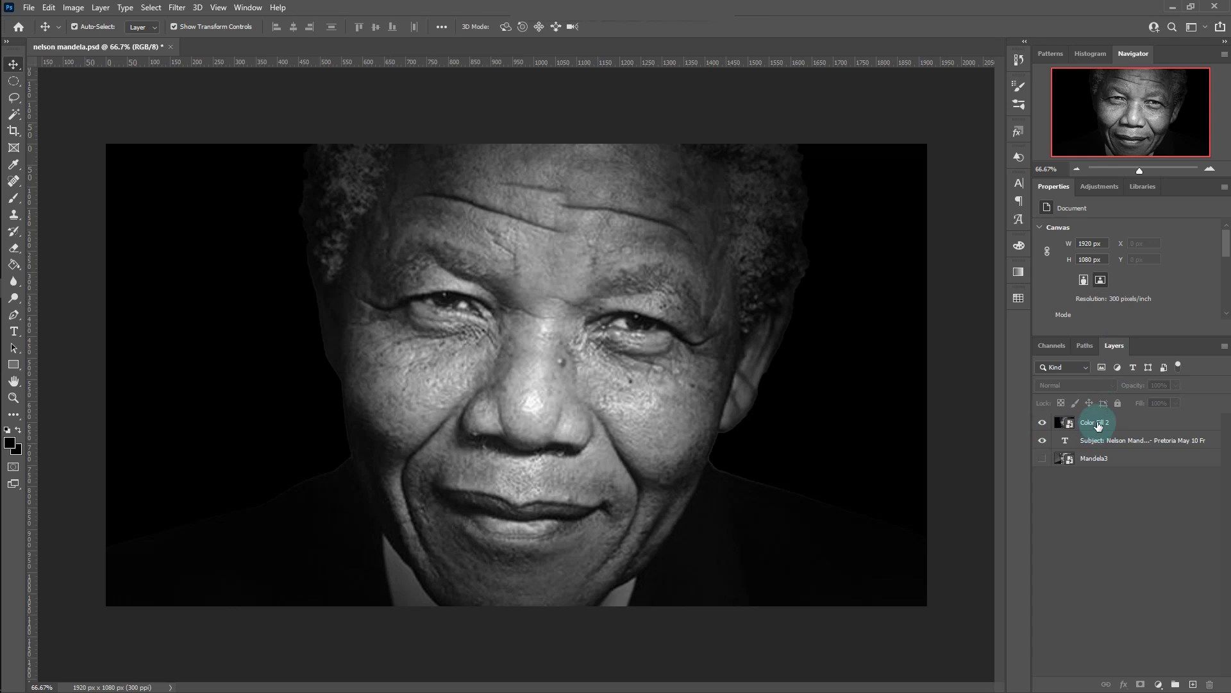
click(1097, 426)
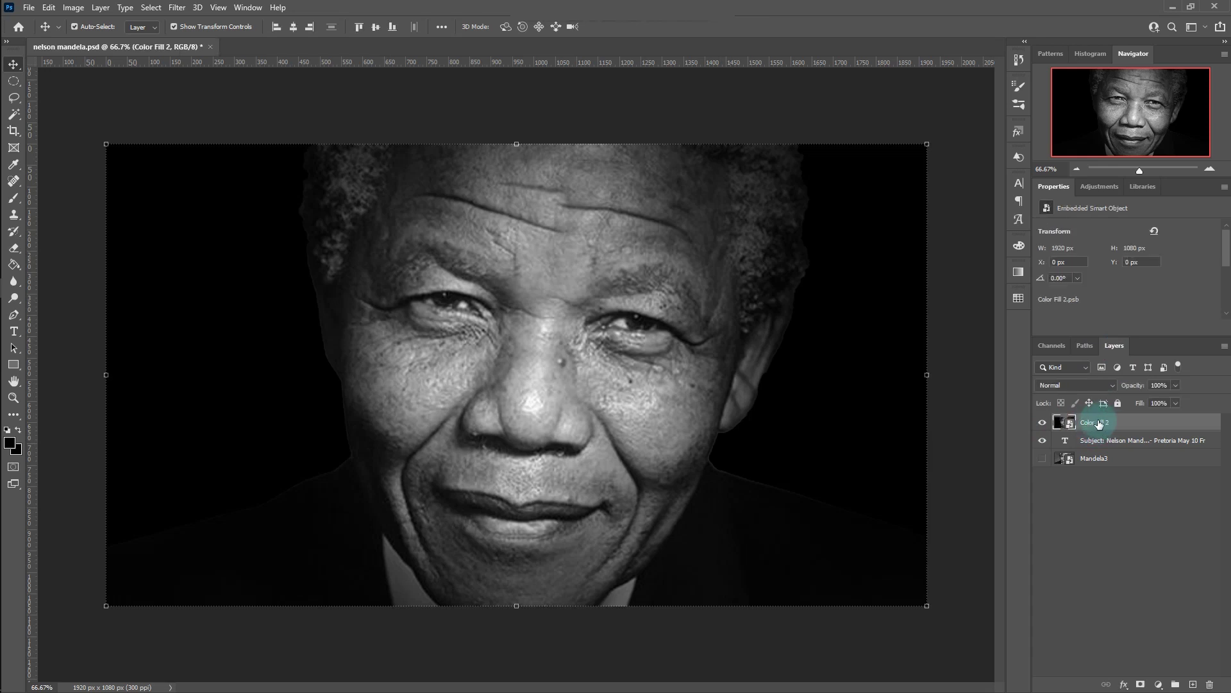
click(177, 8)
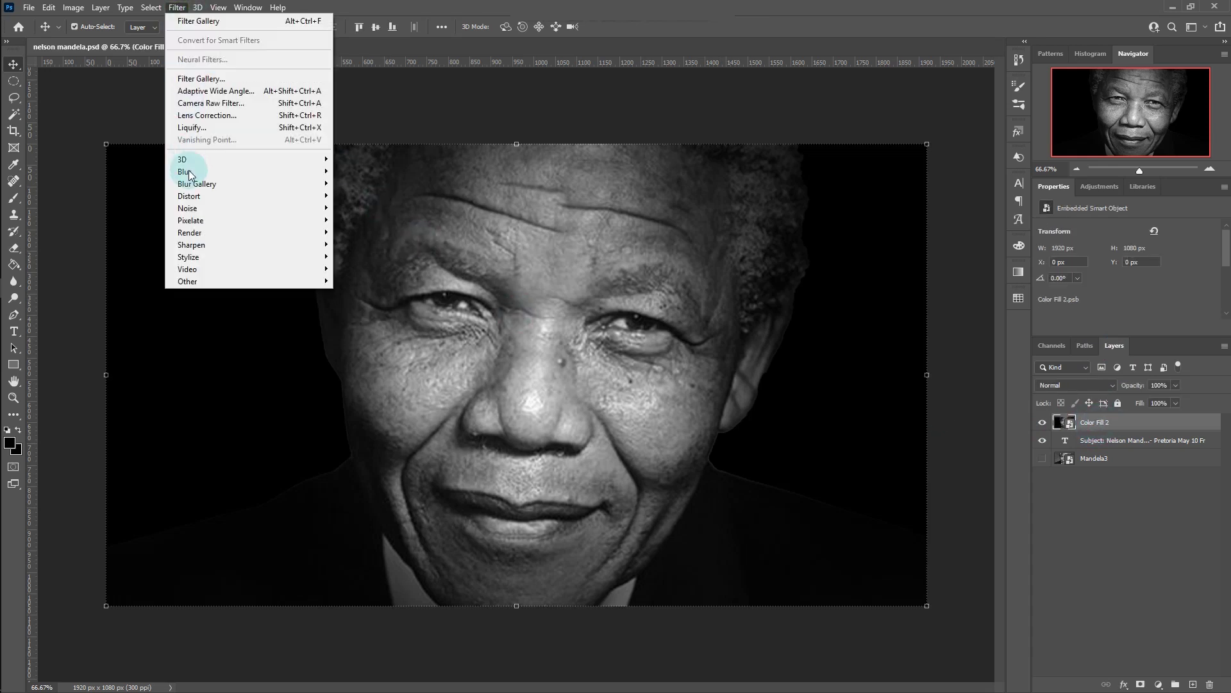
mouse_move(205, 172)
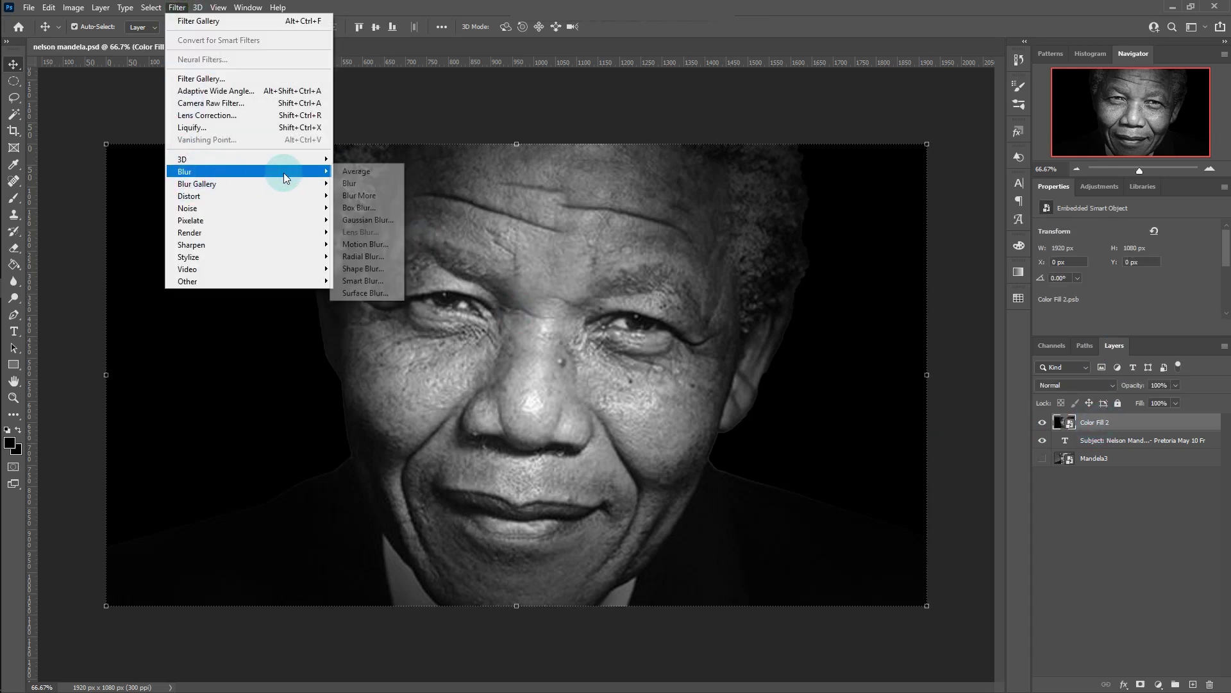
click(359, 221)
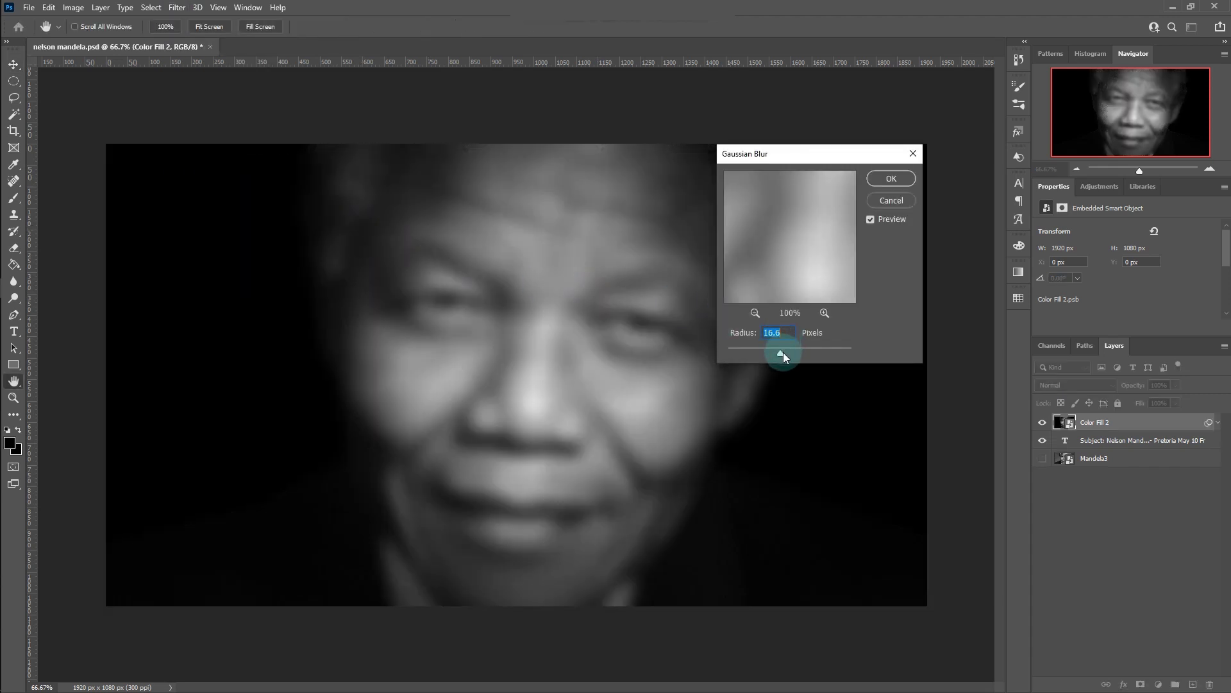
drag(776, 354, 775, 354)
click(774, 333)
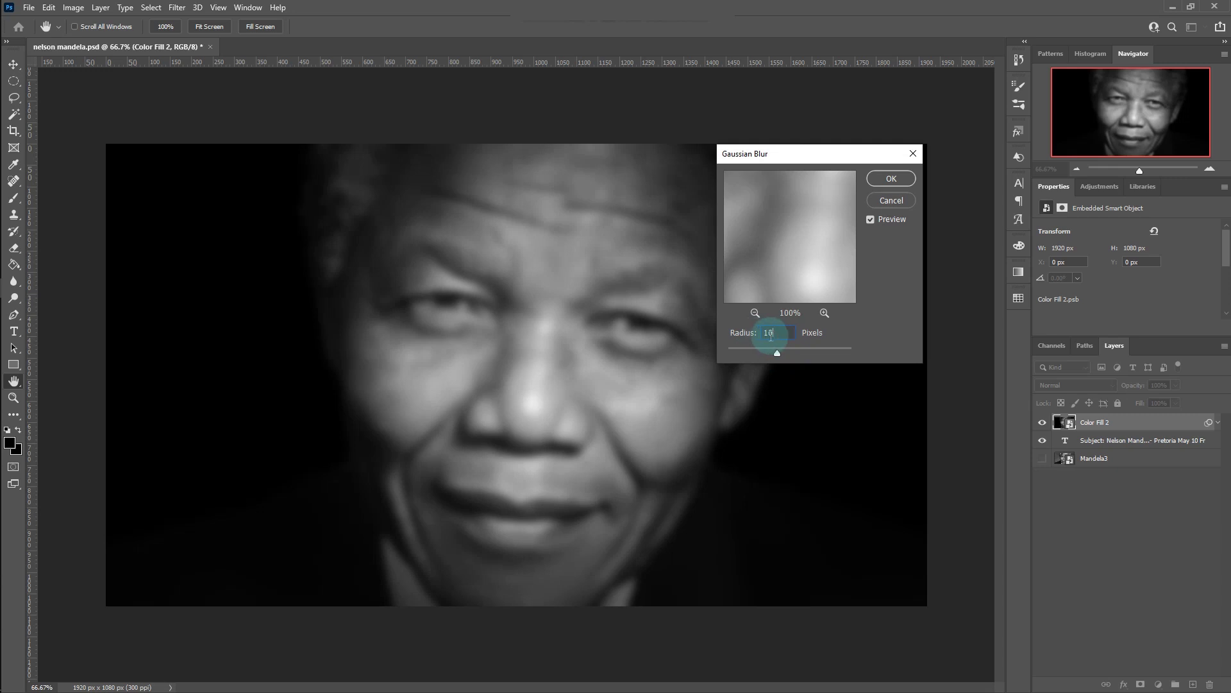
text(10)
click(877, 185)
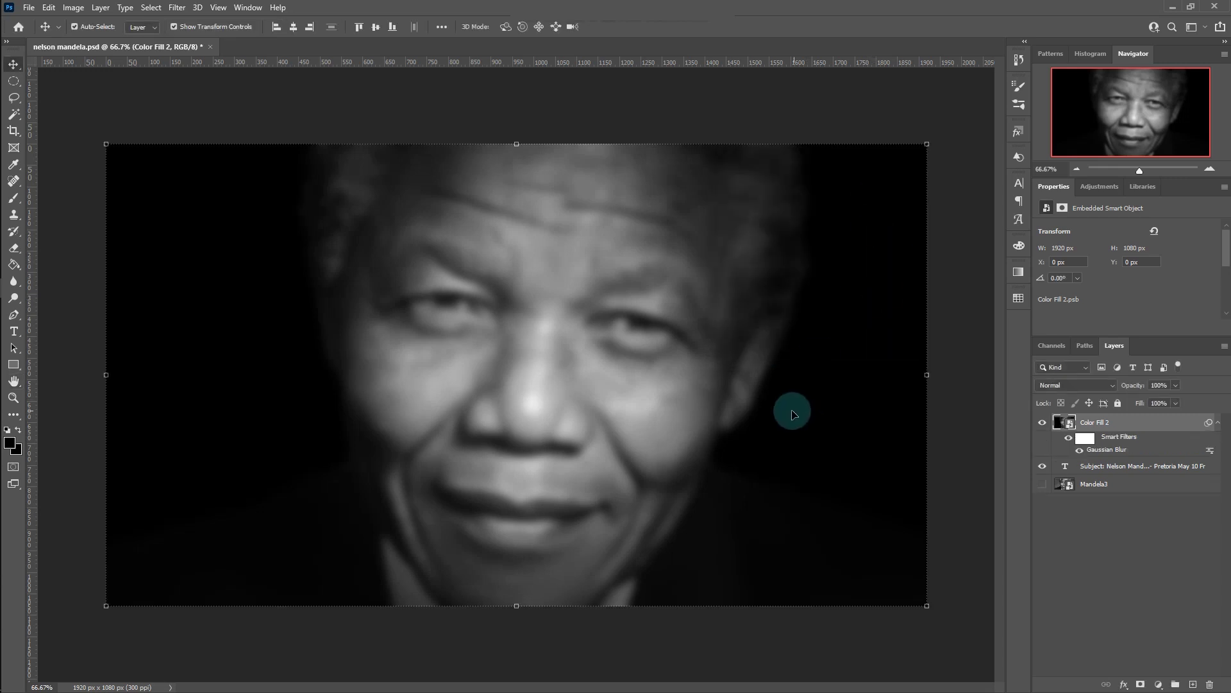
Step: Save the blurred document as the Photoshop file "blur copy" and undo the Gaussian Blur on the portrait
click(29, 8)
click(88, 166)
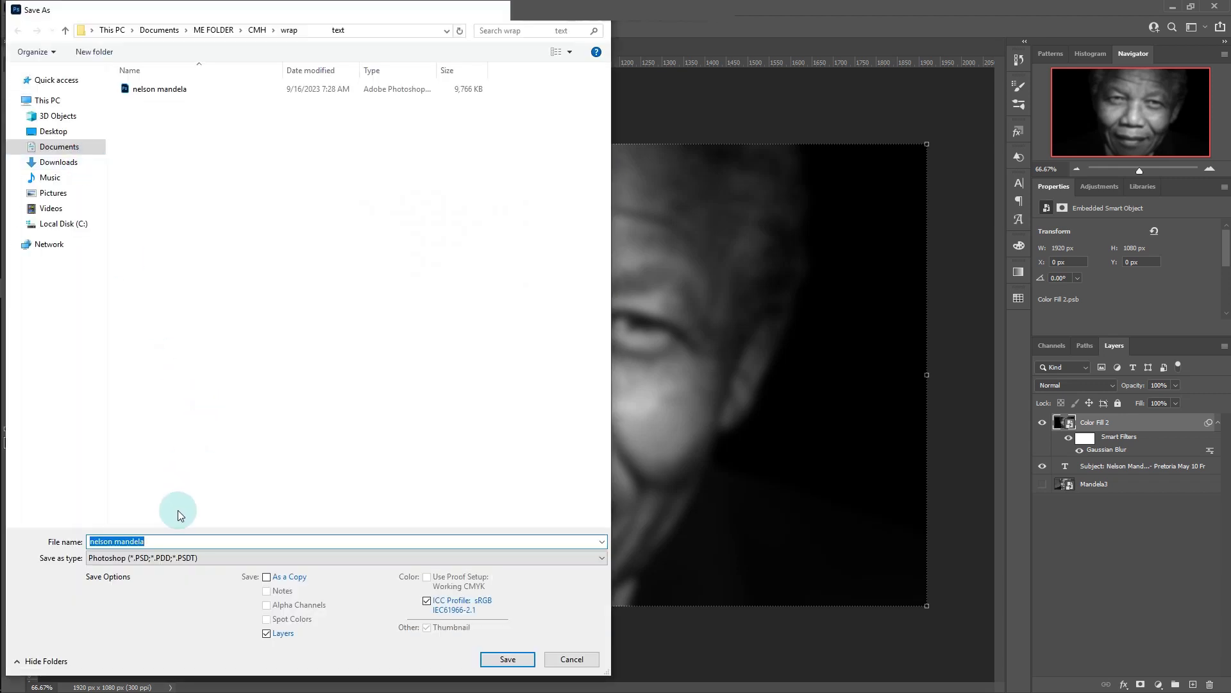
key(BackSpace)
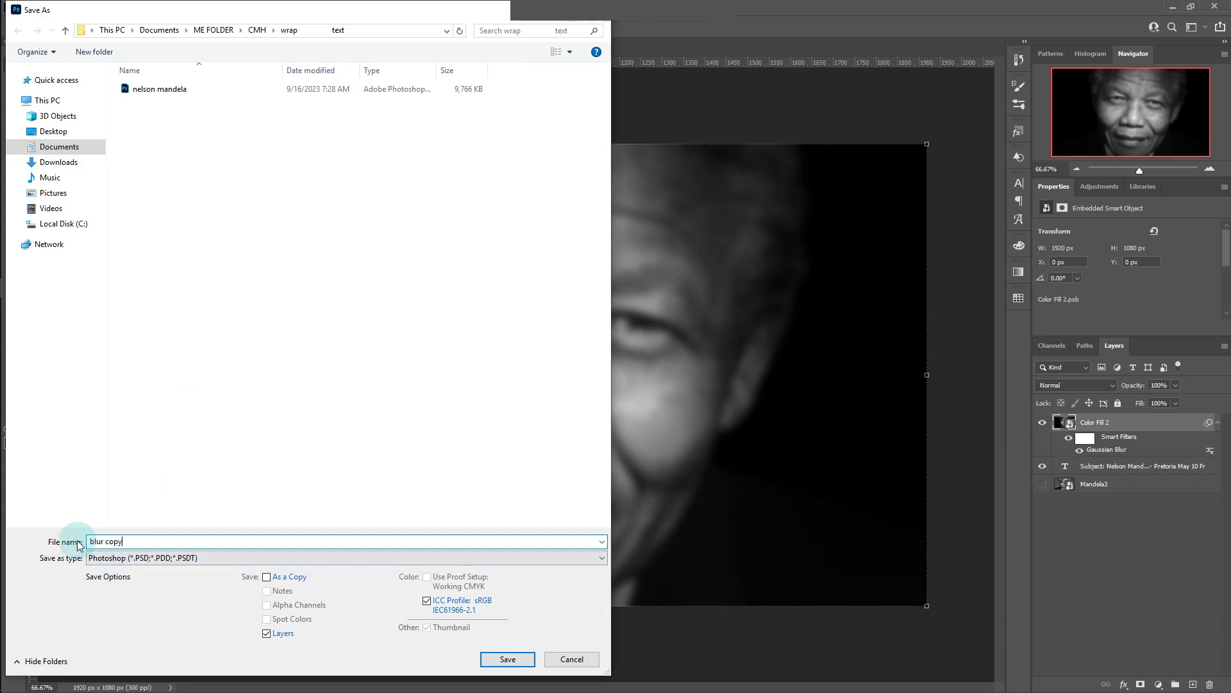
click(507, 661)
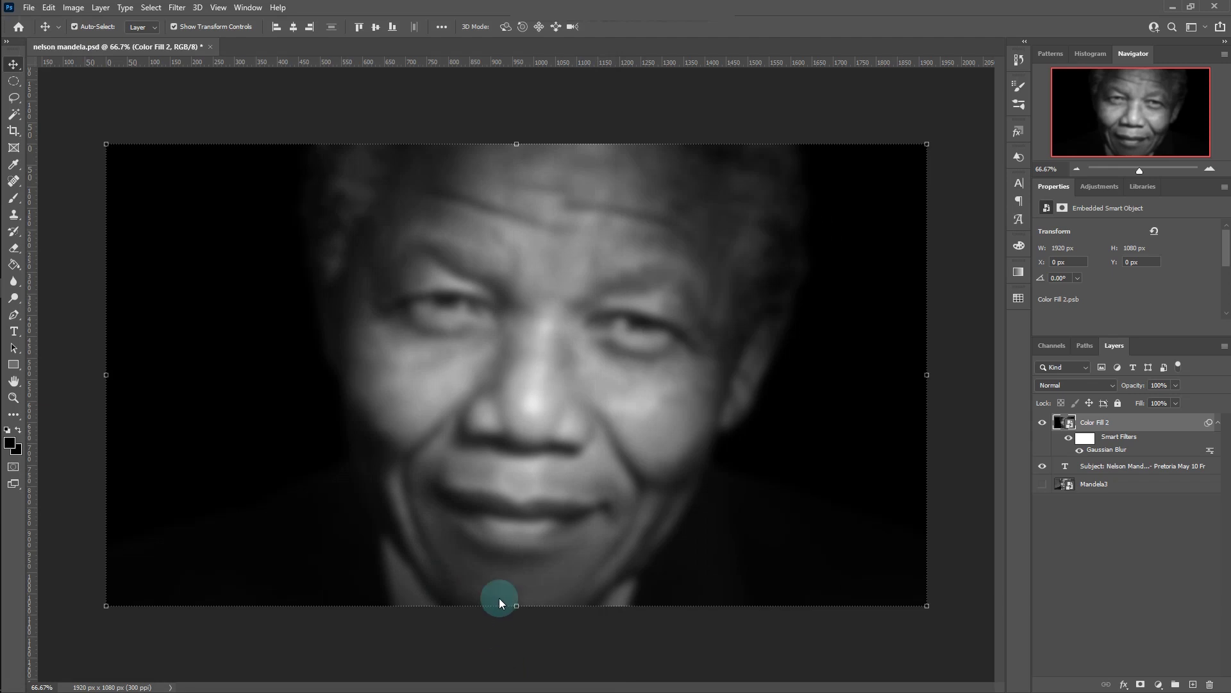
click(753, 202)
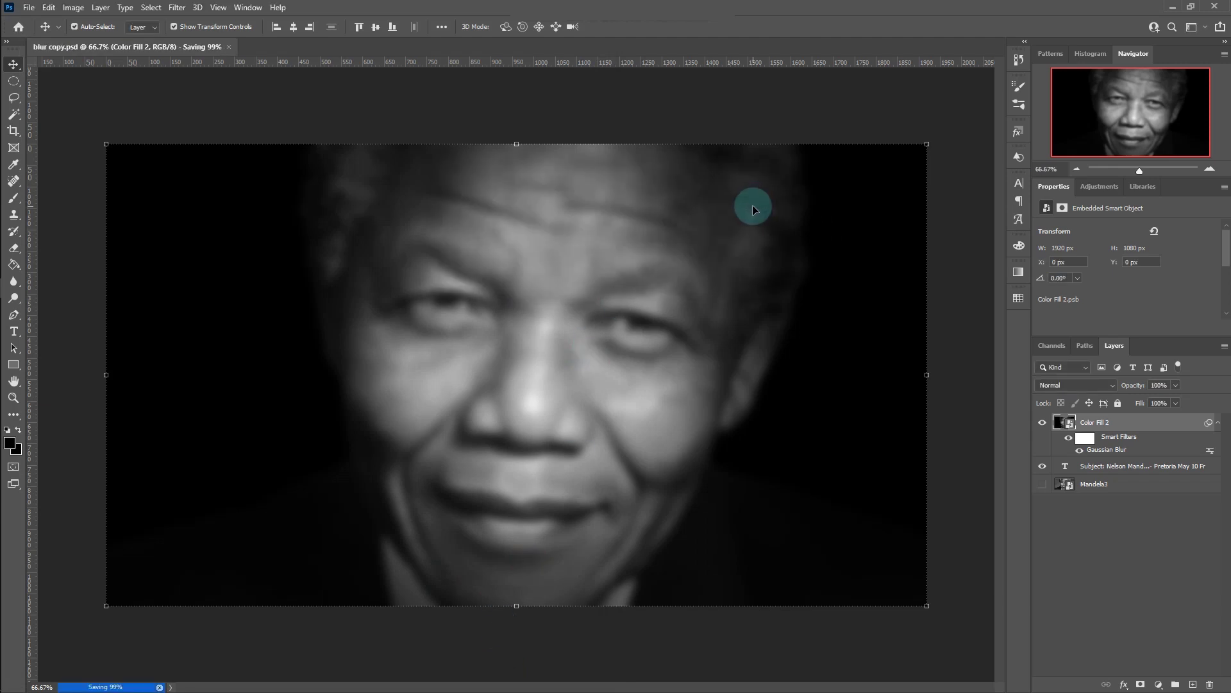
key(ctrl+z)
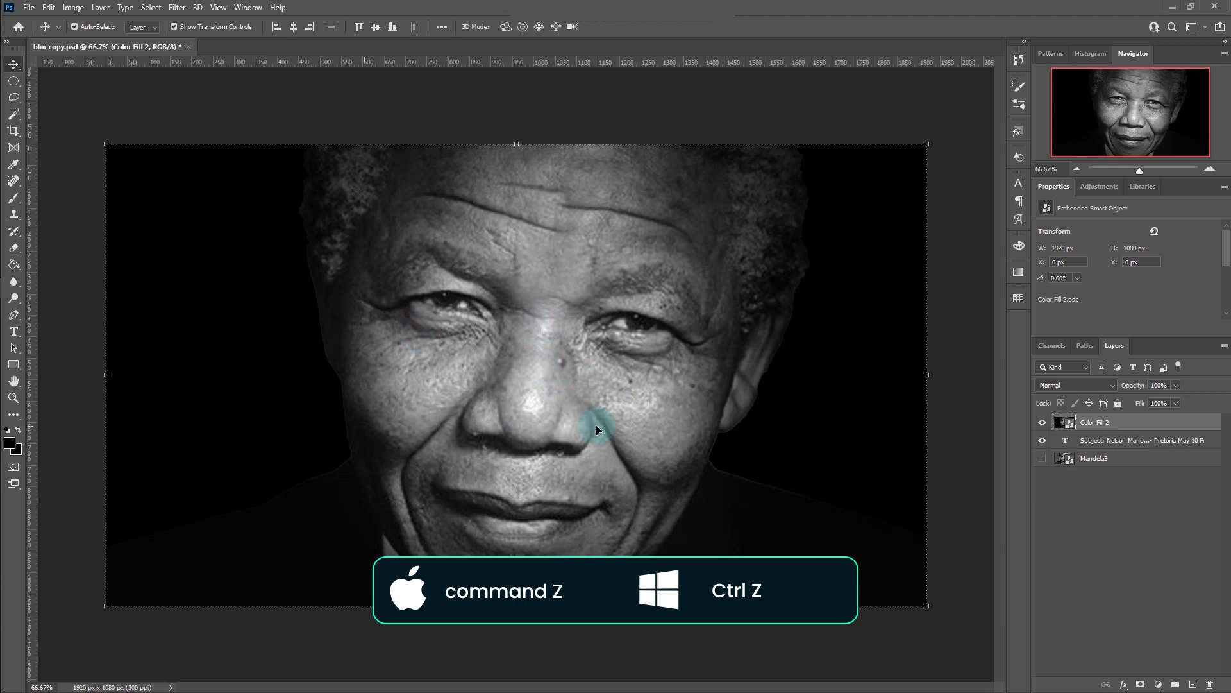
Step: Convert the speech text layer to a smart object and hide the Color Fill 2 layer
click(1093, 444)
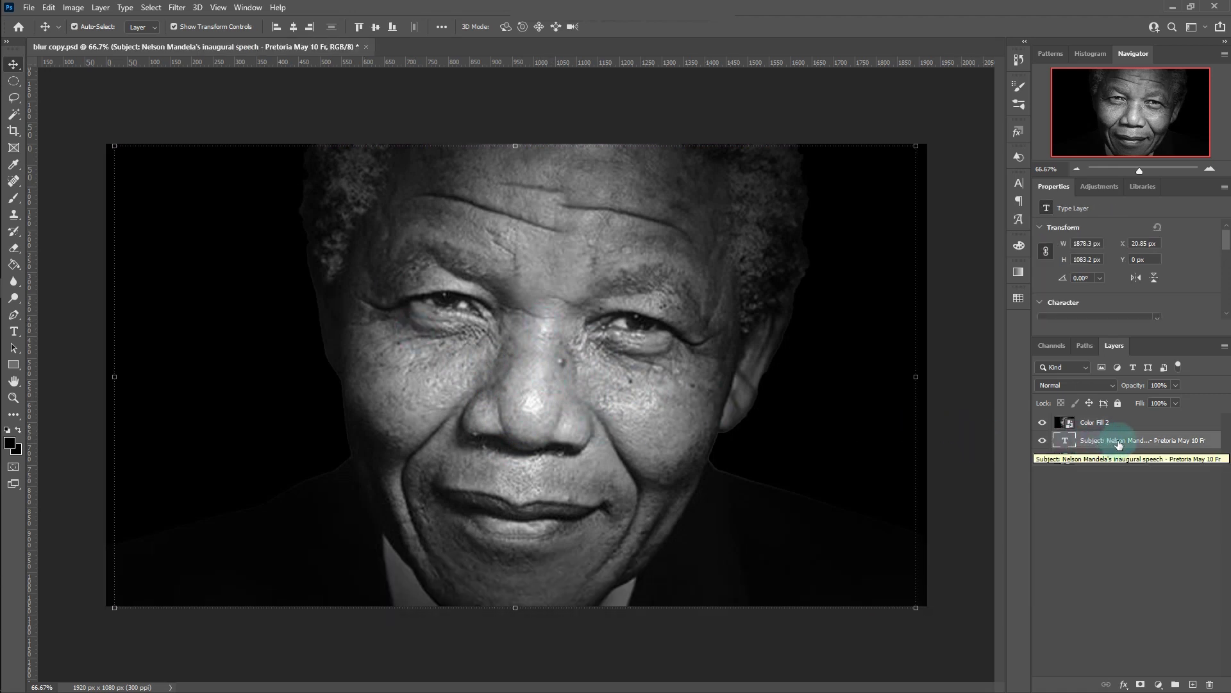
right_click(1119, 444)
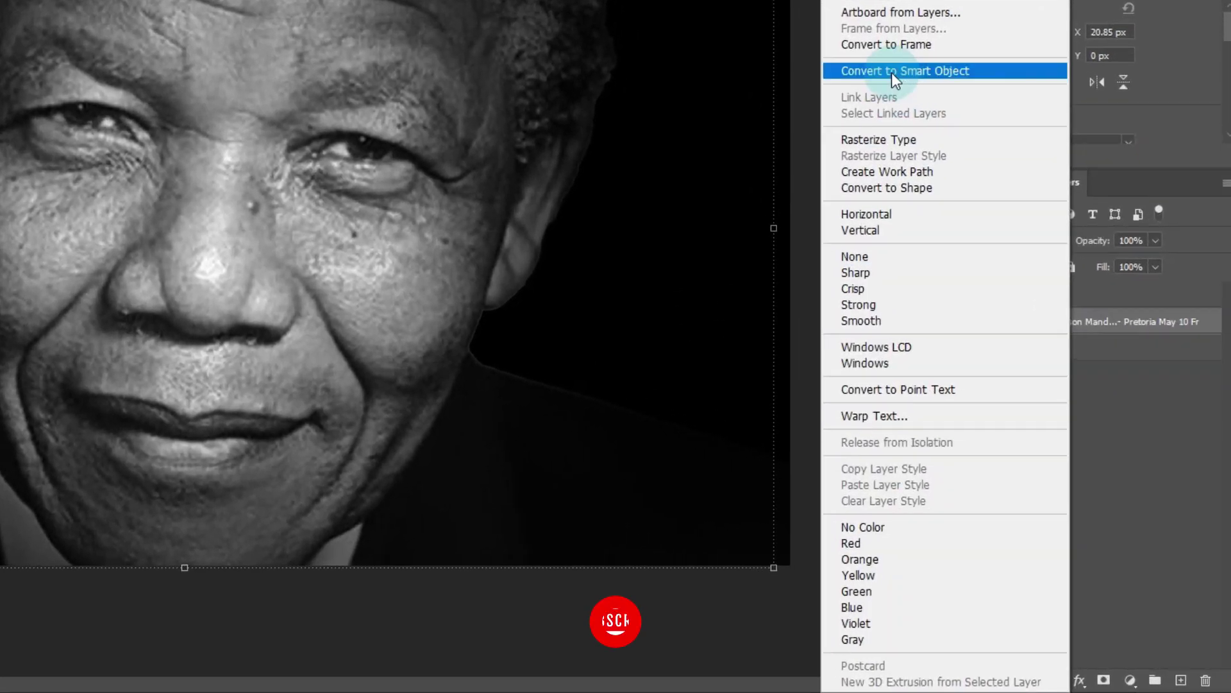
click(892, 72)
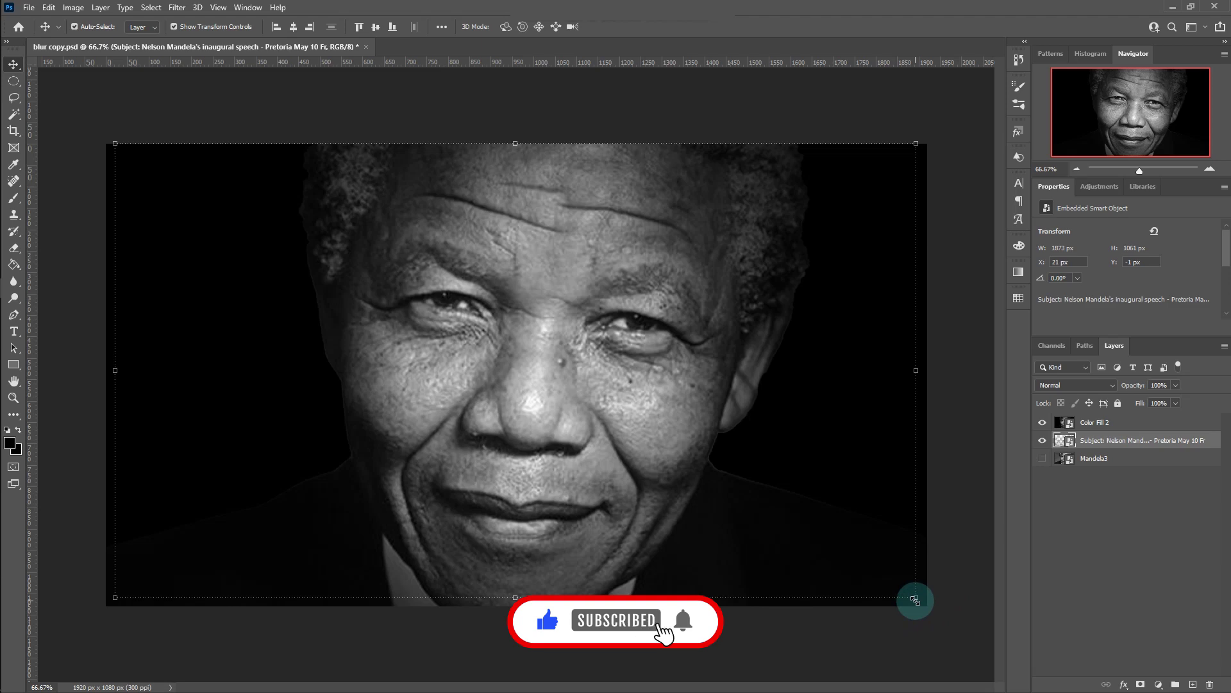
drag(916, 600, 923, 600)
click(1042, 423)
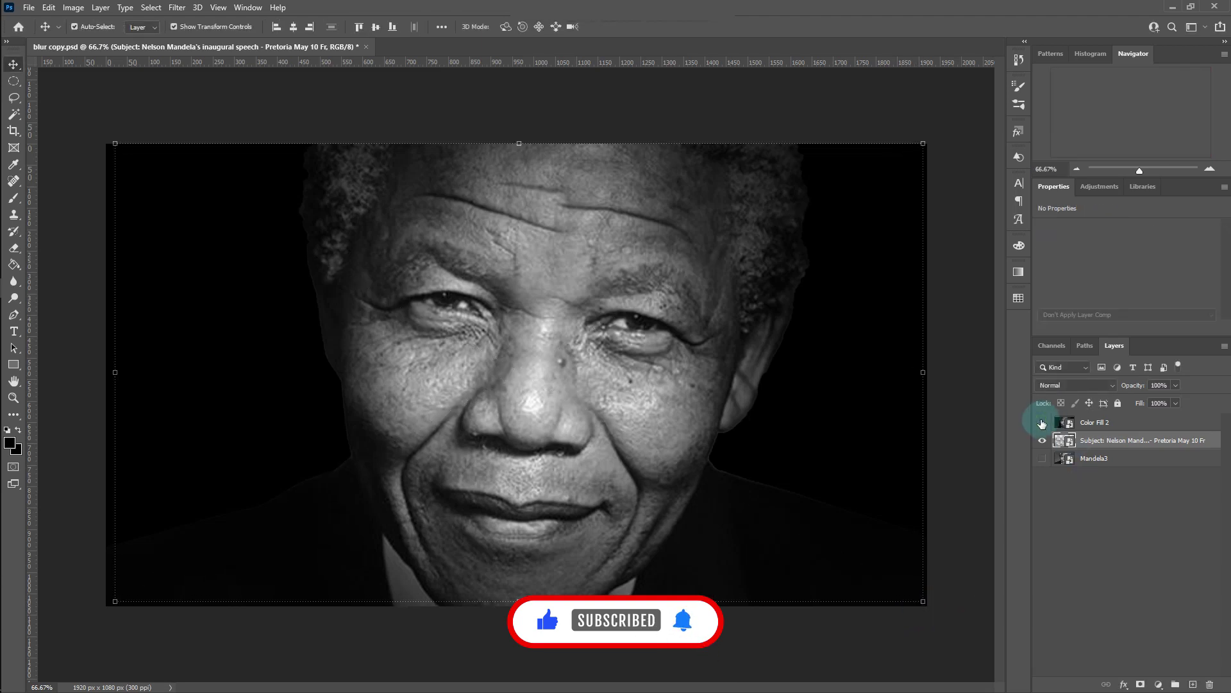
Step: Start a Displace filter on the speech text smart object with horizontal and vertical scale 15, Stretch To Fit and Repeat Edge Pixels
click(1093, 441)
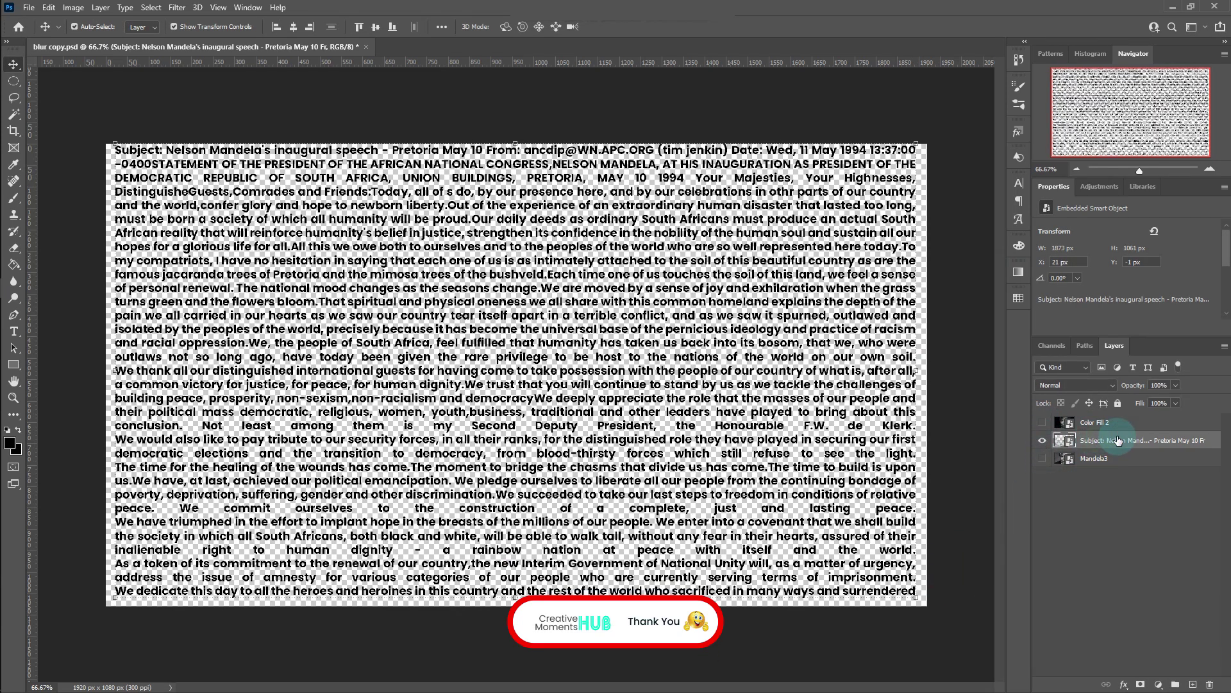
click(176, 8)
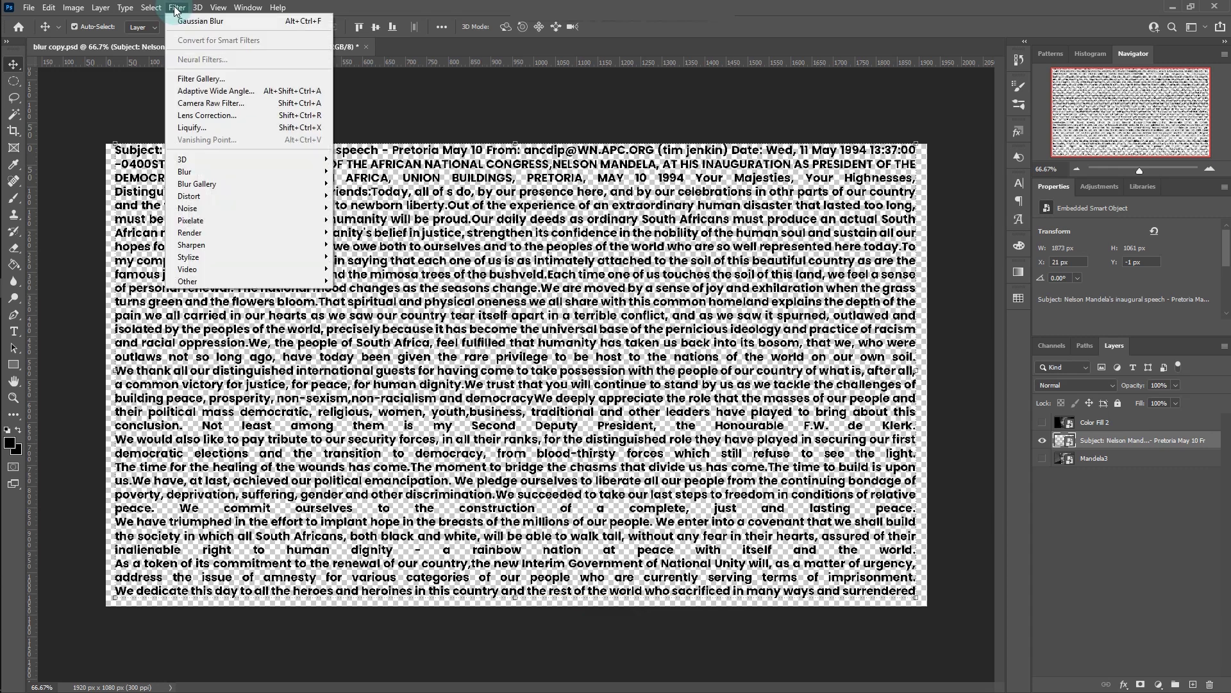
mouse_move(210, 199)
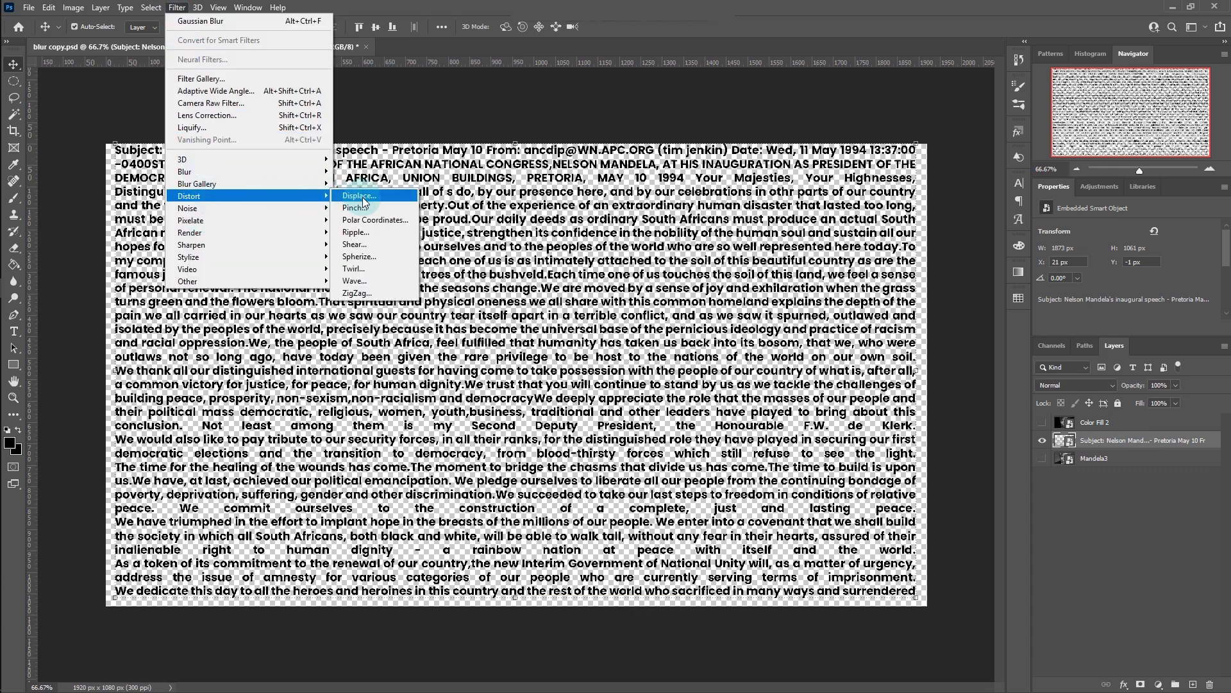
click(365, 197)
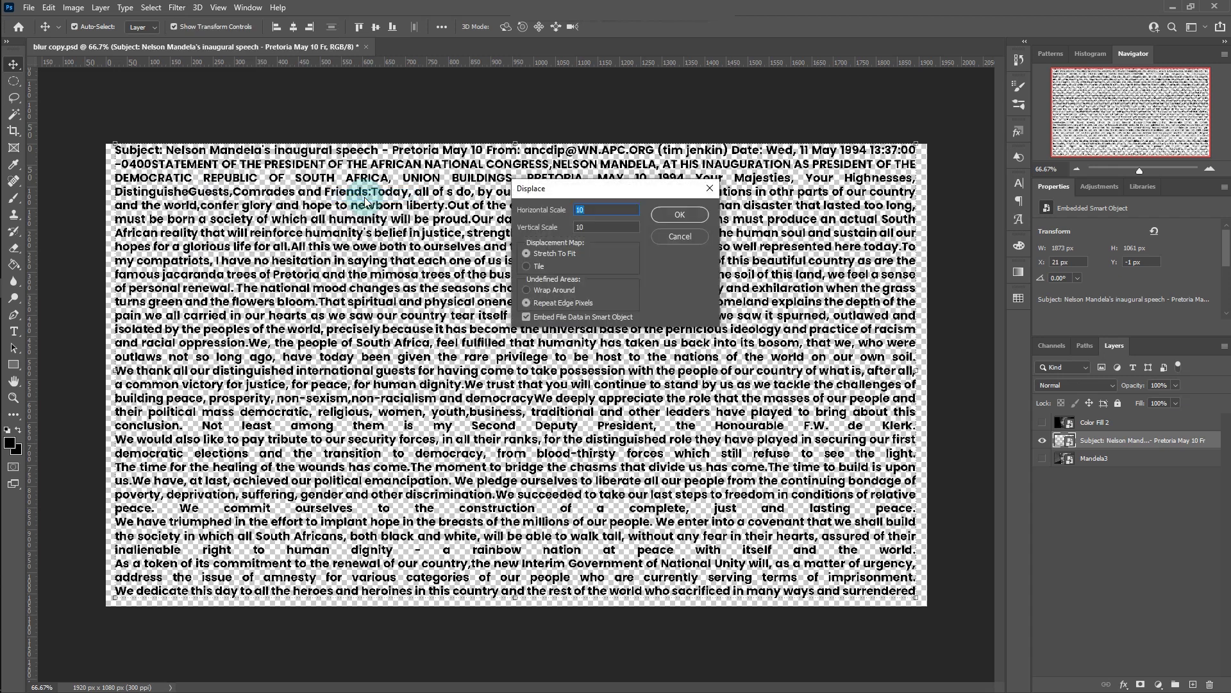
double_click(589, 212)
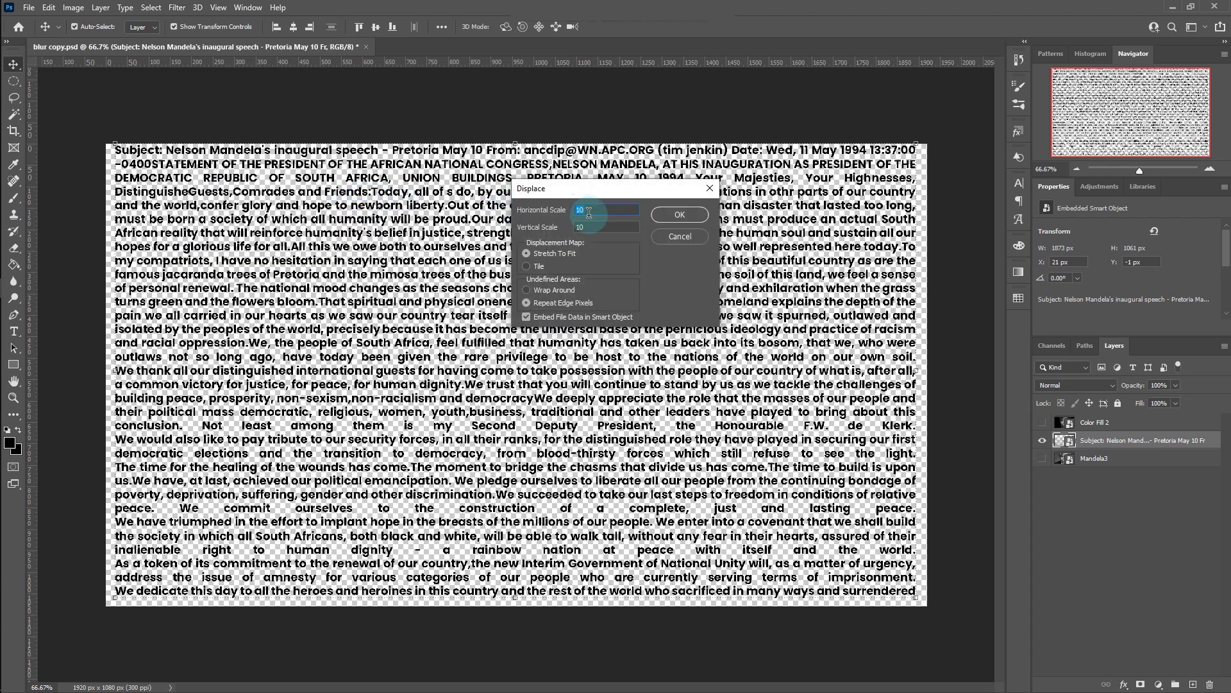
double_click(573, 229)
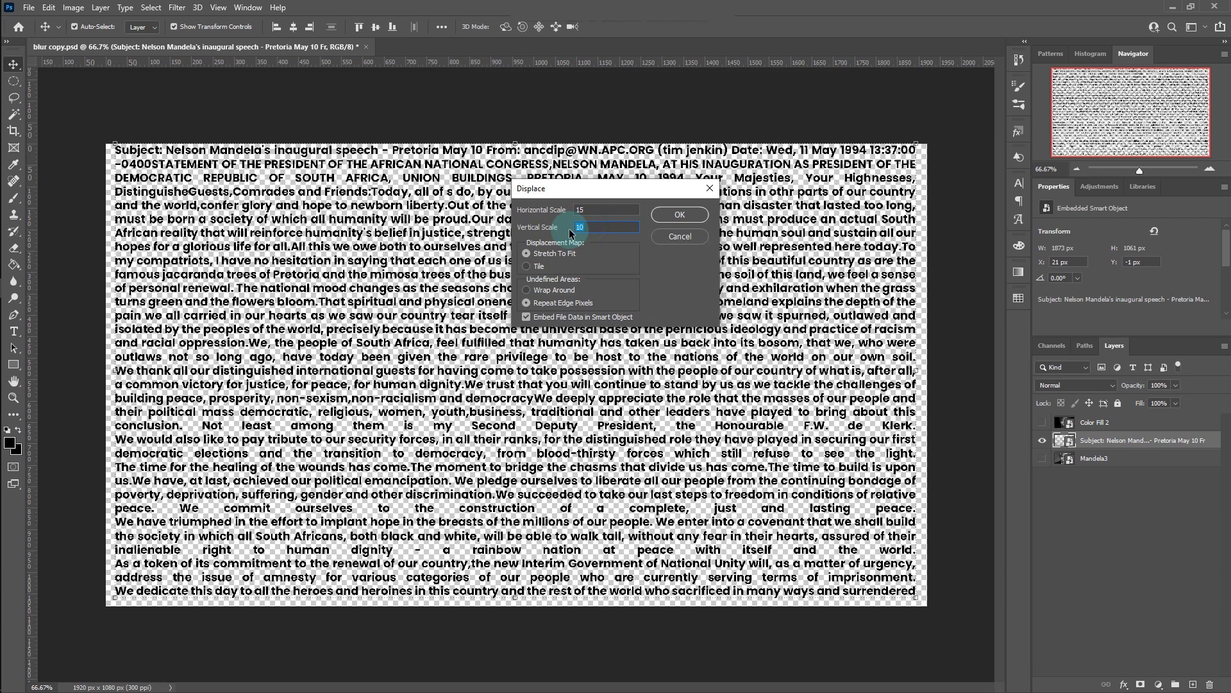
click(538, 304)
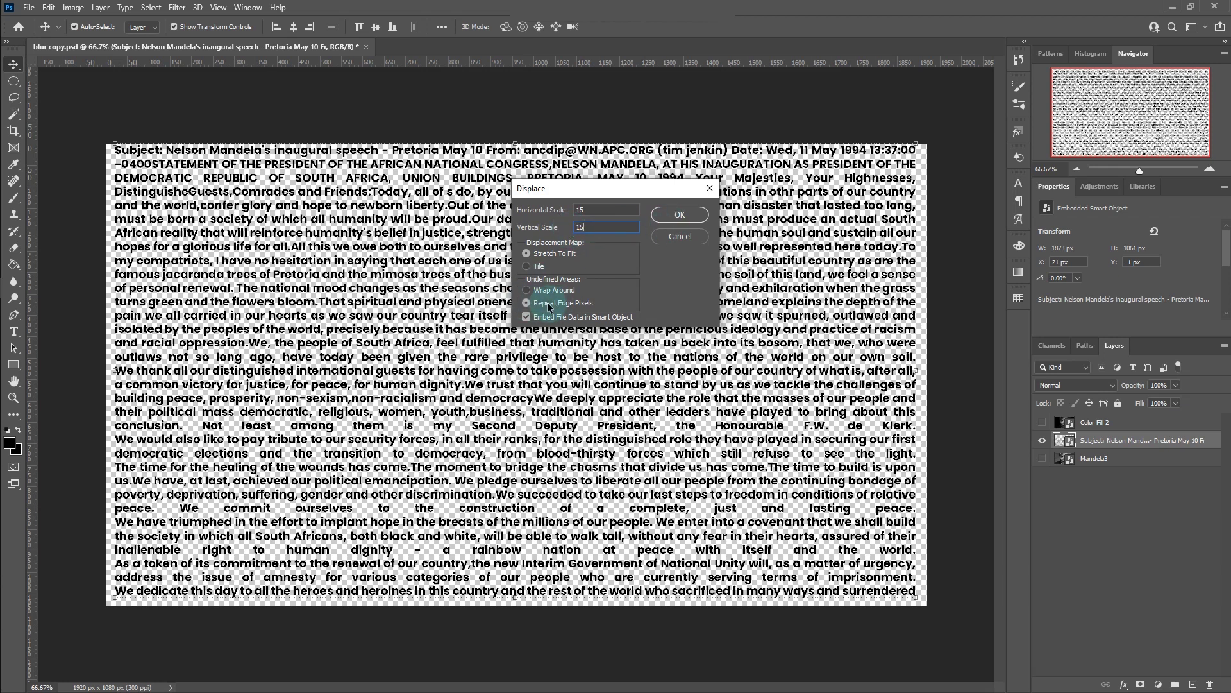
click(680, 214)
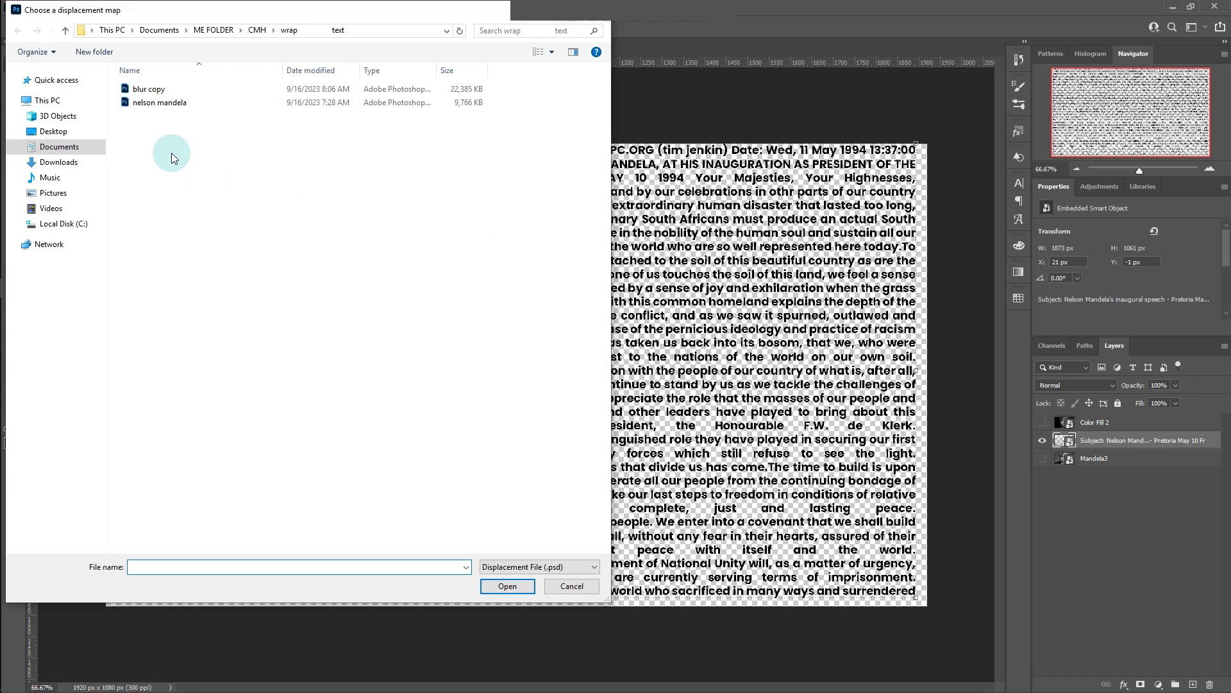
Step: Load the "blur copy" Photoshop file as the displacement map for the speech text
click(156, 92)
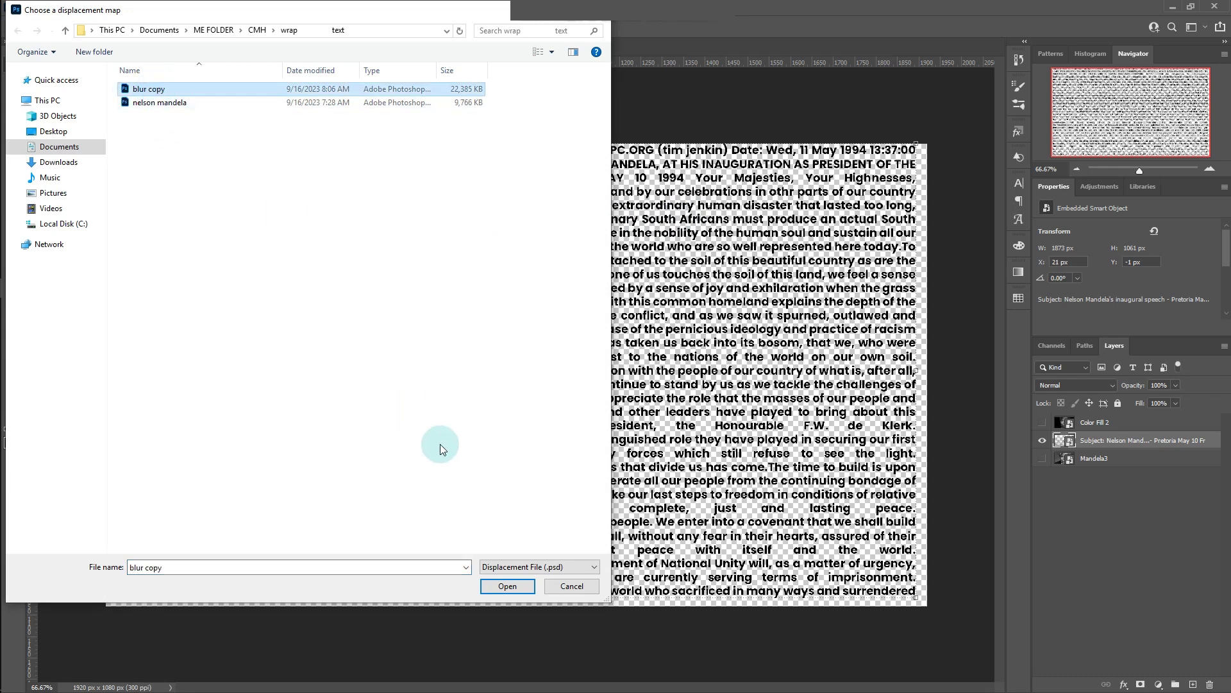
click(507, 587)
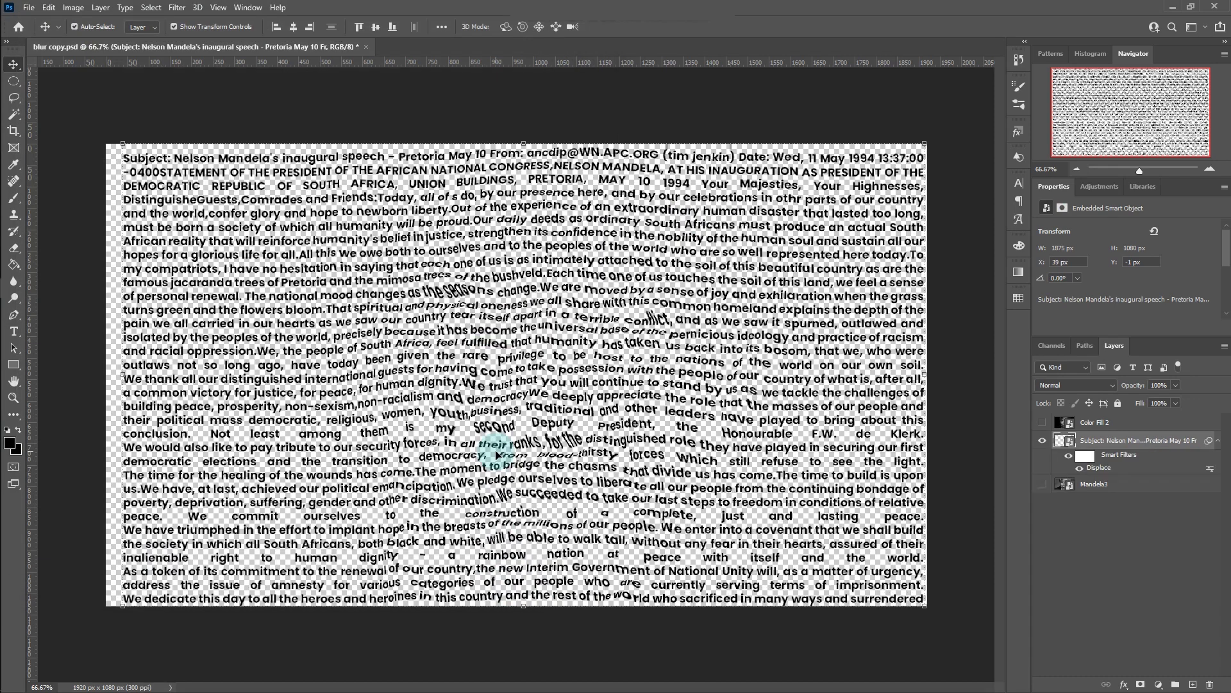
click(488, 454)
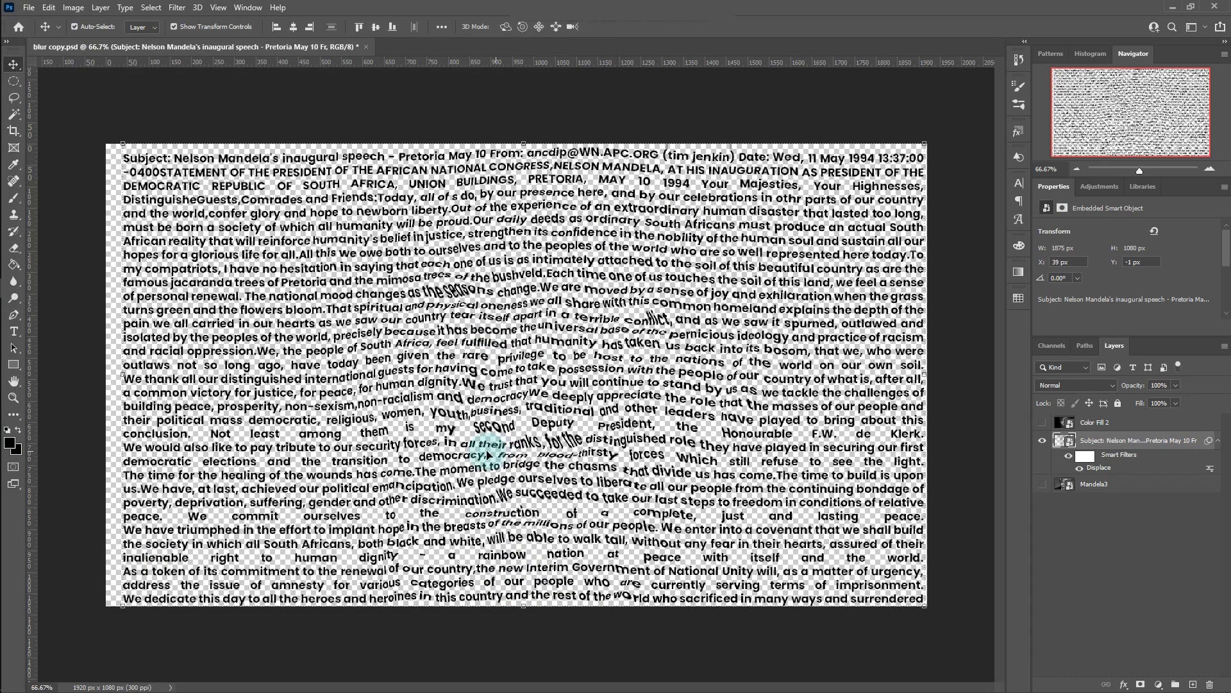
Step: Show the Color Fill 2 portrait layer and clip it to the displaced speech text layer
click(1042, 422)
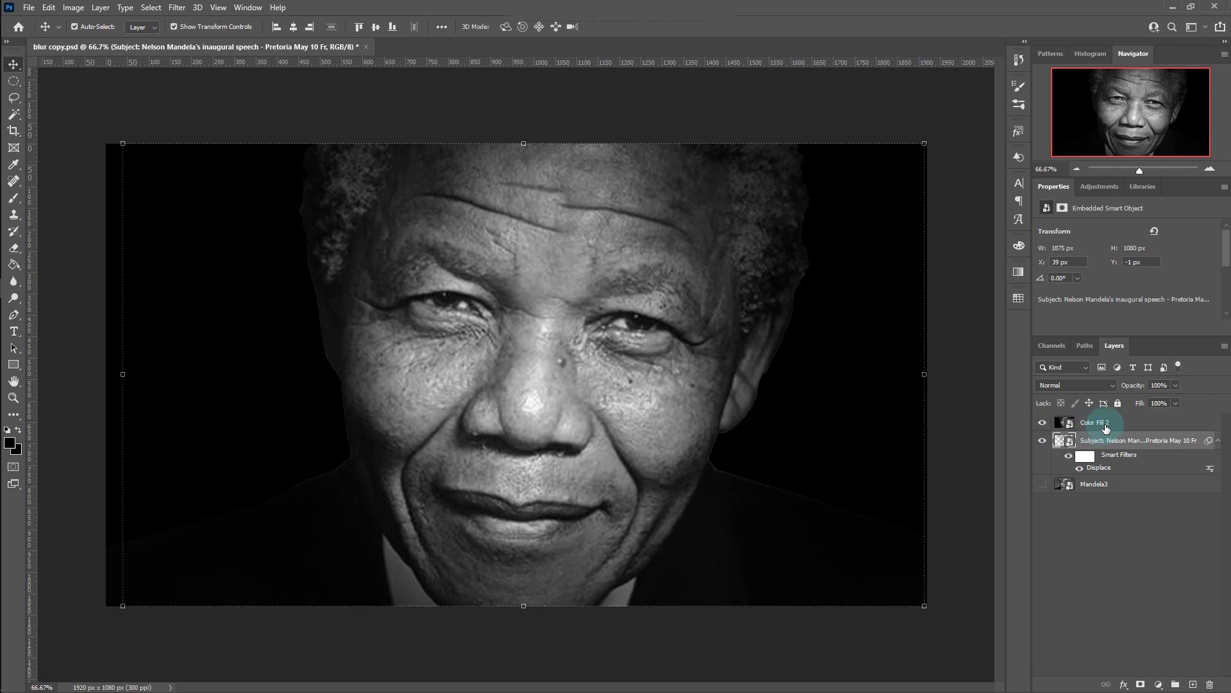
click(1106, 429)
right_click(1119, 422)
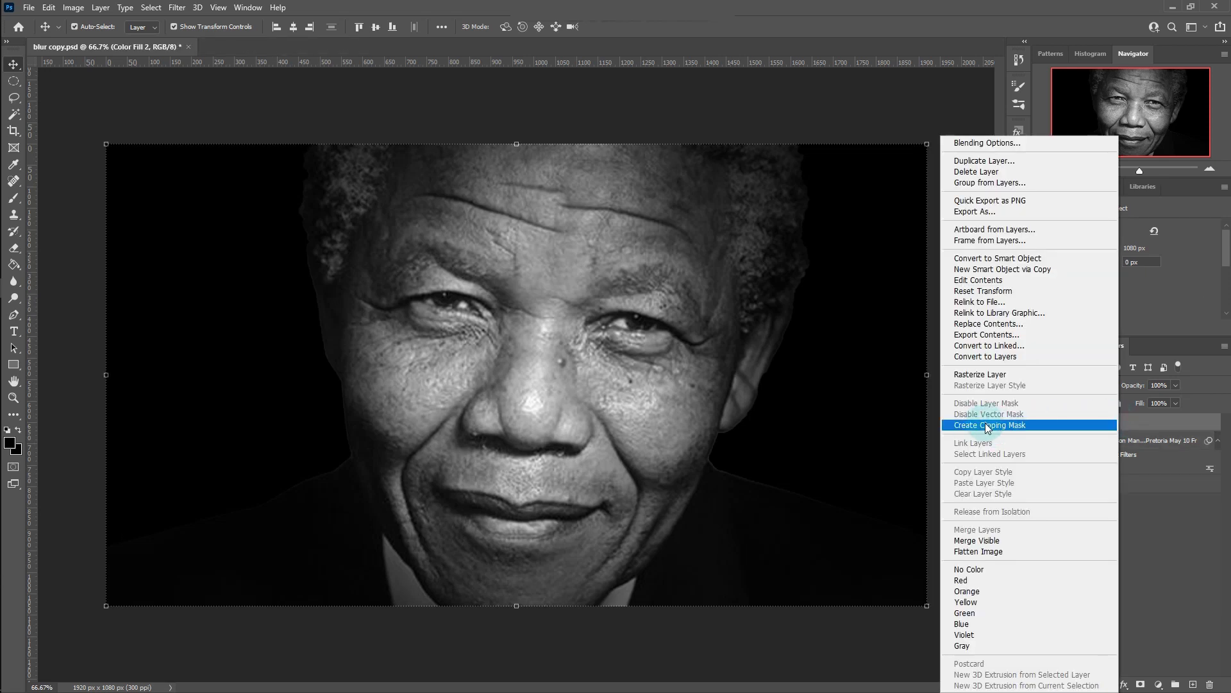
click(987, 425)
Step: Add a solid black (000000) color fill layer directly above the Mandela3 layer as the background
click(1124, 485)
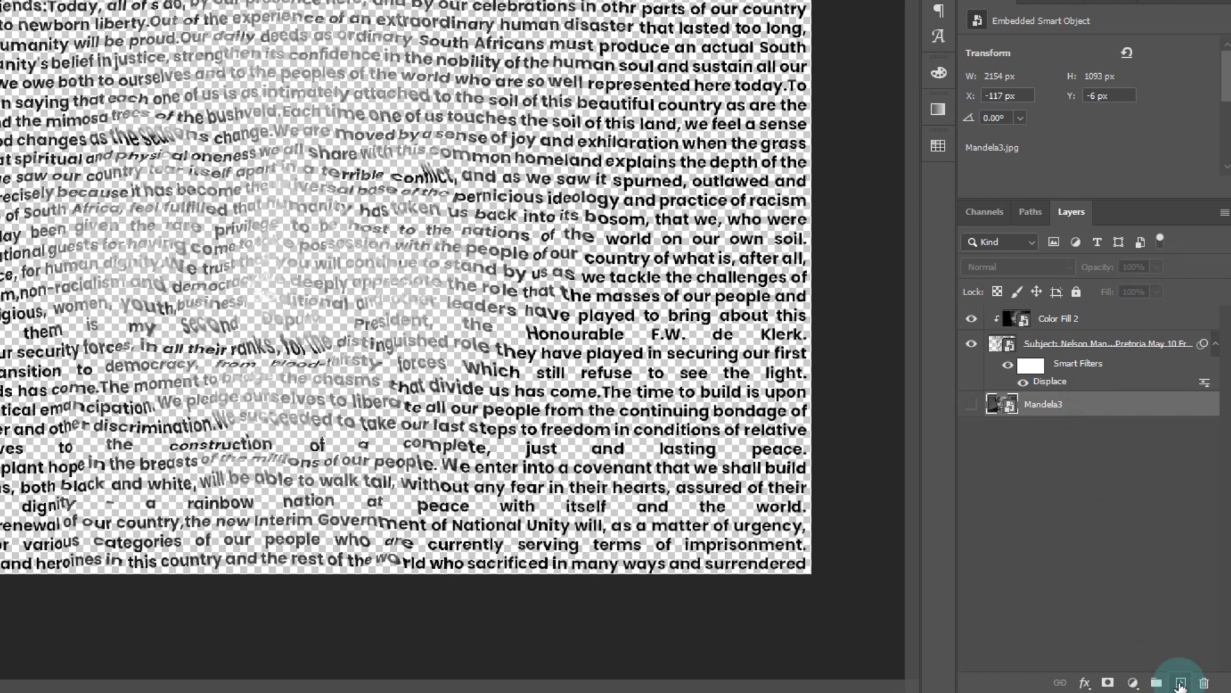
click(1180, 684)
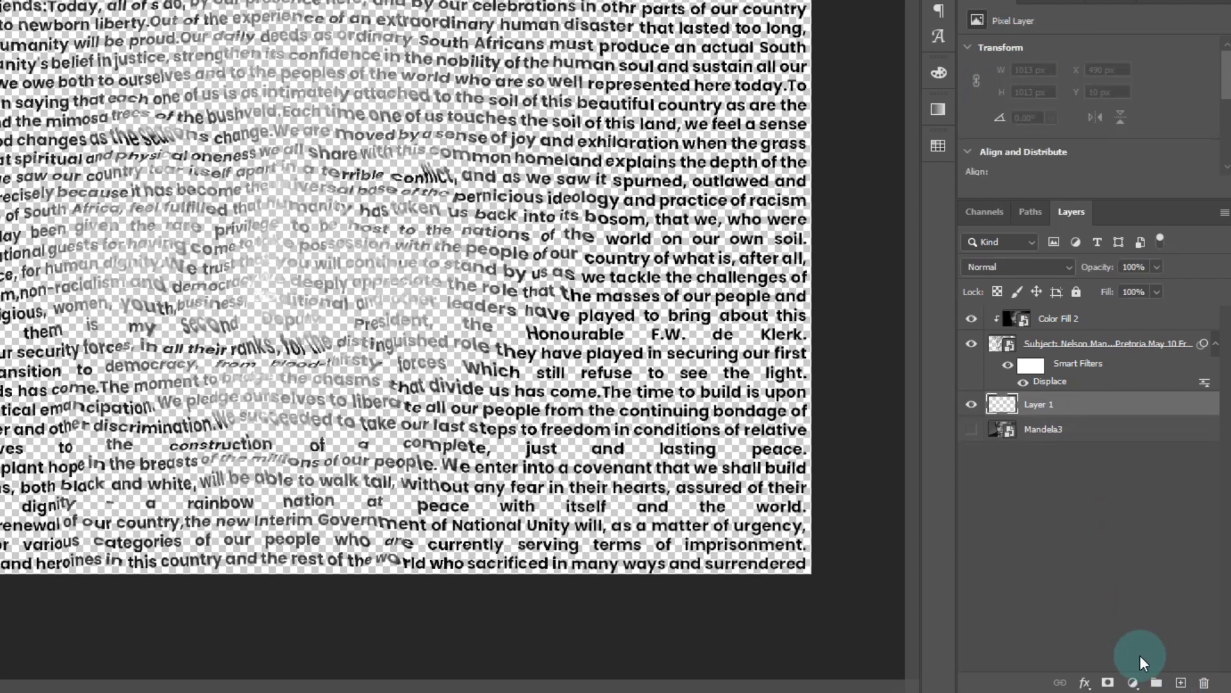
click(1133, 682)
click(1129, 362)
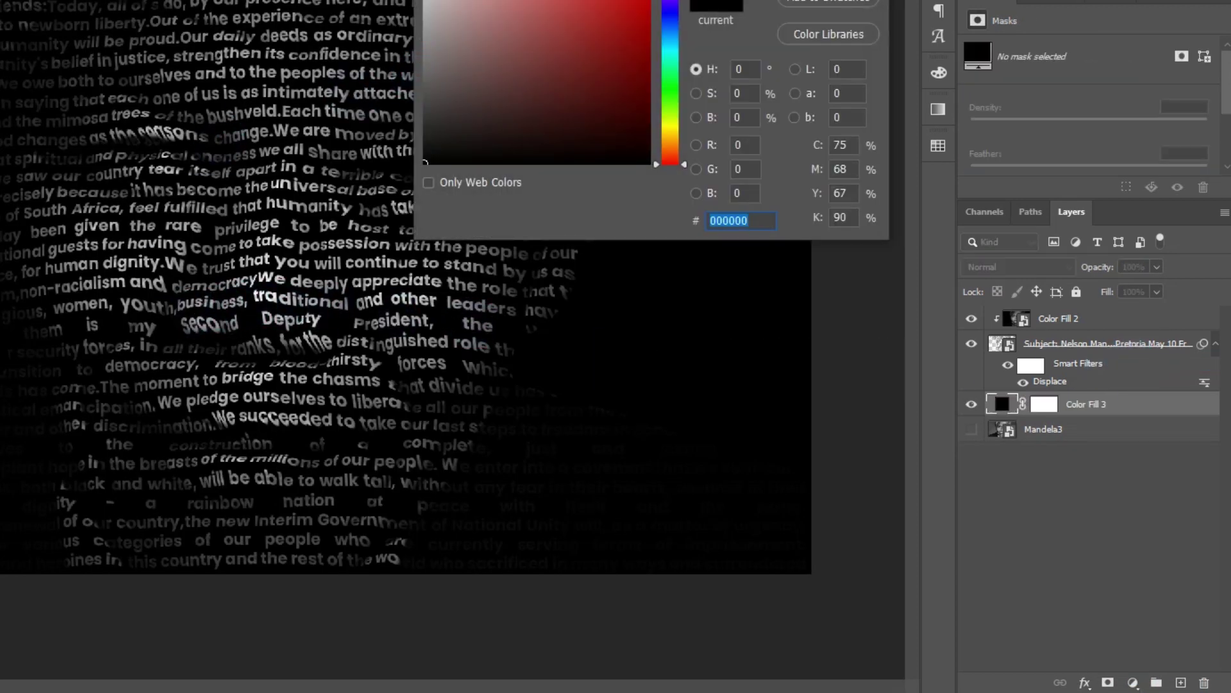
key(Return)
Step: Add a Levels adjustment layer above Color Fill 2 and clip it to the layers below
click(1113, 321)
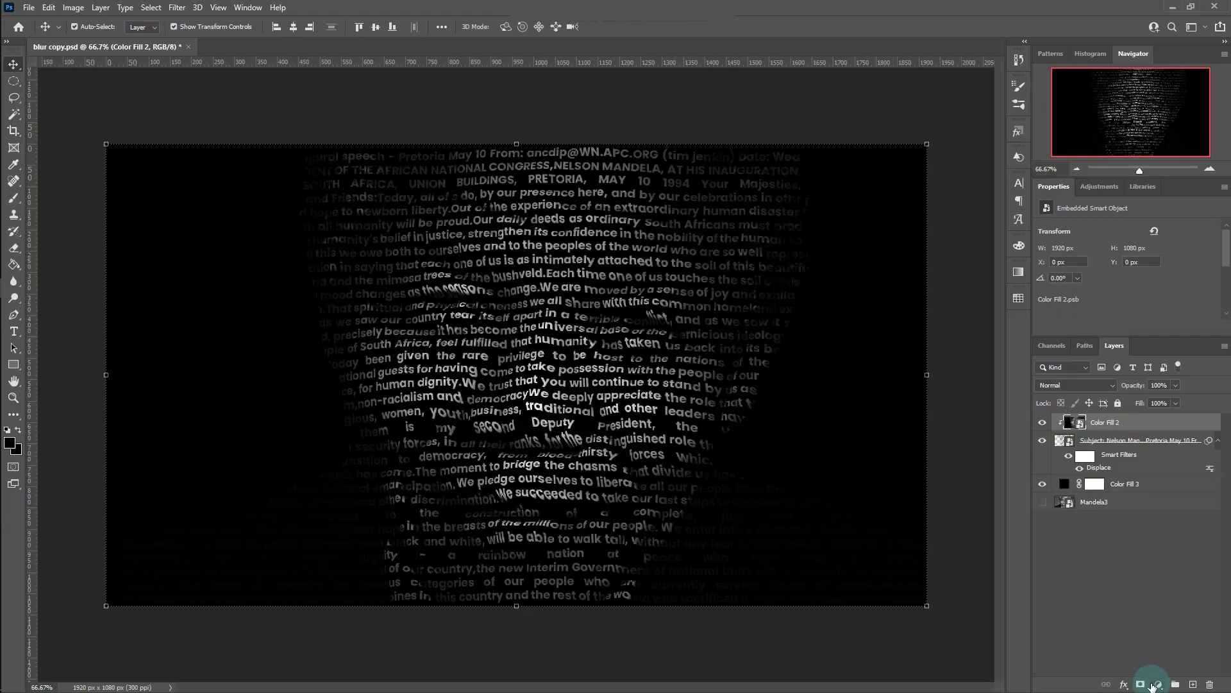
click(1154, 685)
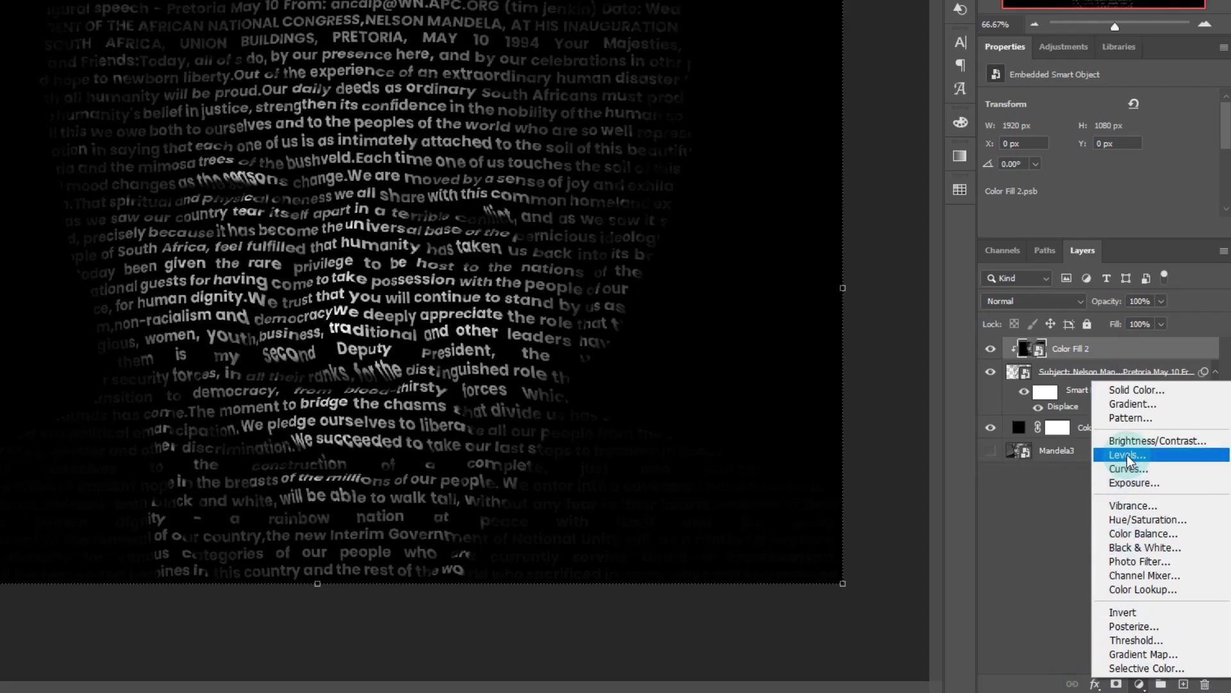
click(1137, 513)
right_click(1039, 349)
click(949, 314)
Step: Brighten the text portrait by setting the white input level of the Levels adjustment to 200
scroll(1145, 150, down, 2)
drag(1207, 173, 1176, 171)
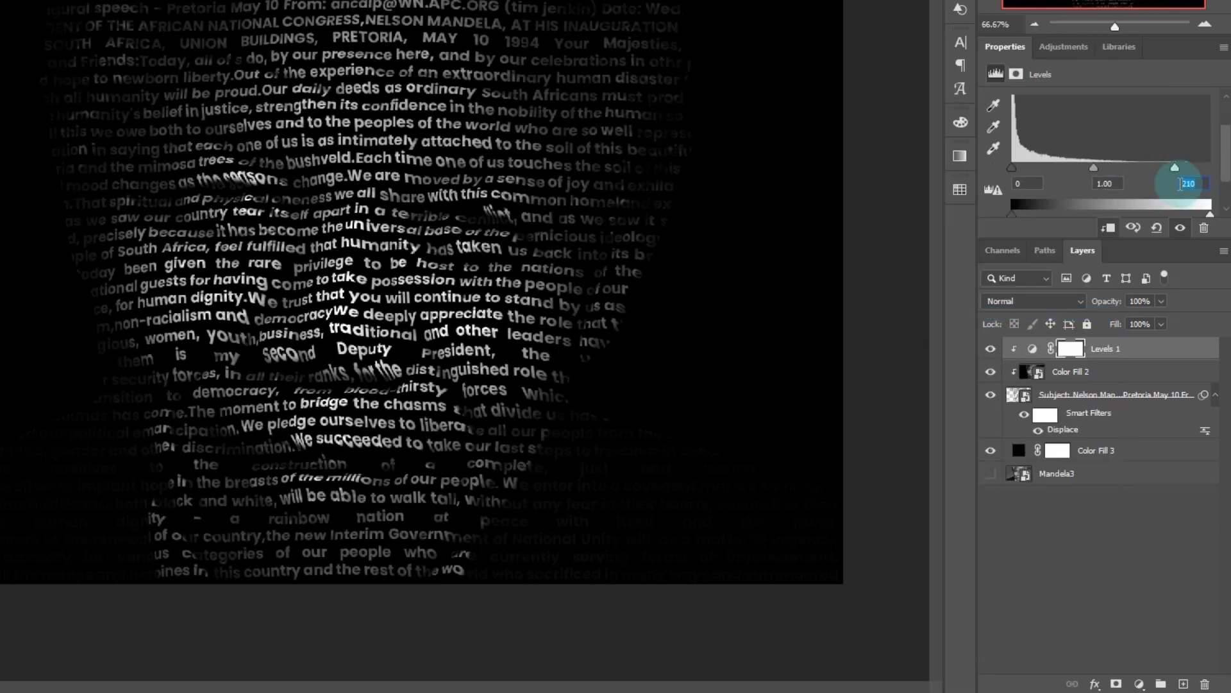
text(150)
key(Return)
text(200)
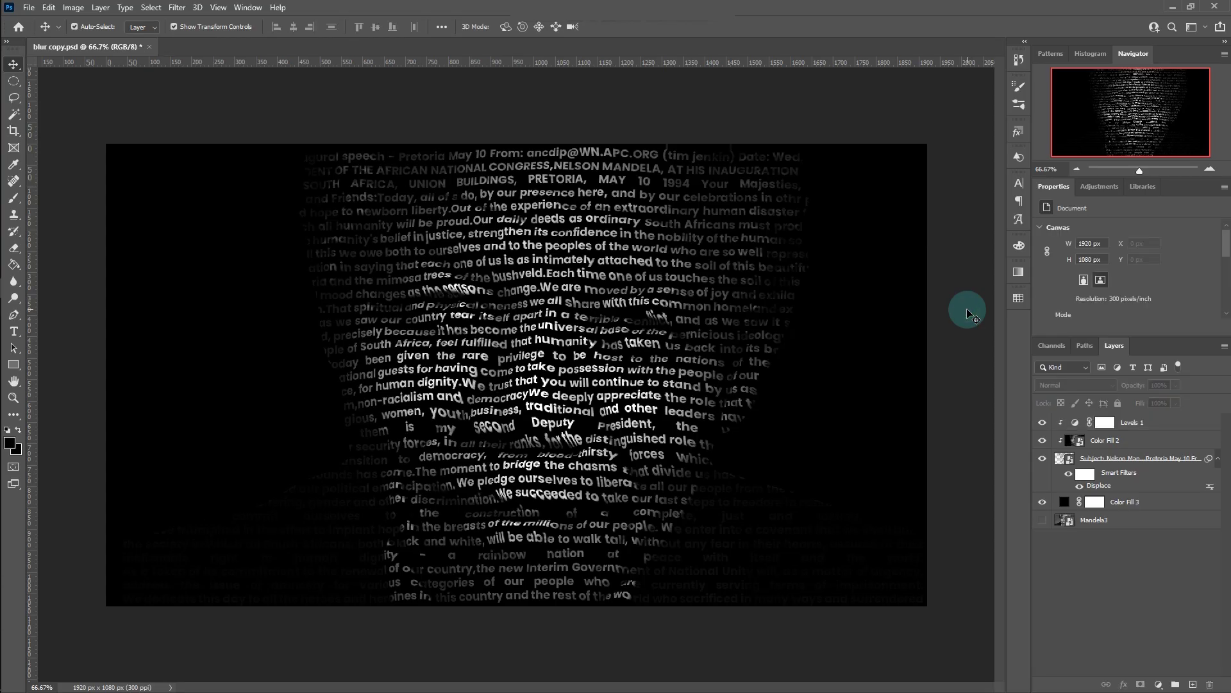
Step: Duplicate the Color Fill 2 layer, place the copy directly beneath the speech text, and keep Levels 1 clipped above Color Fill 2
click(1141, 443)
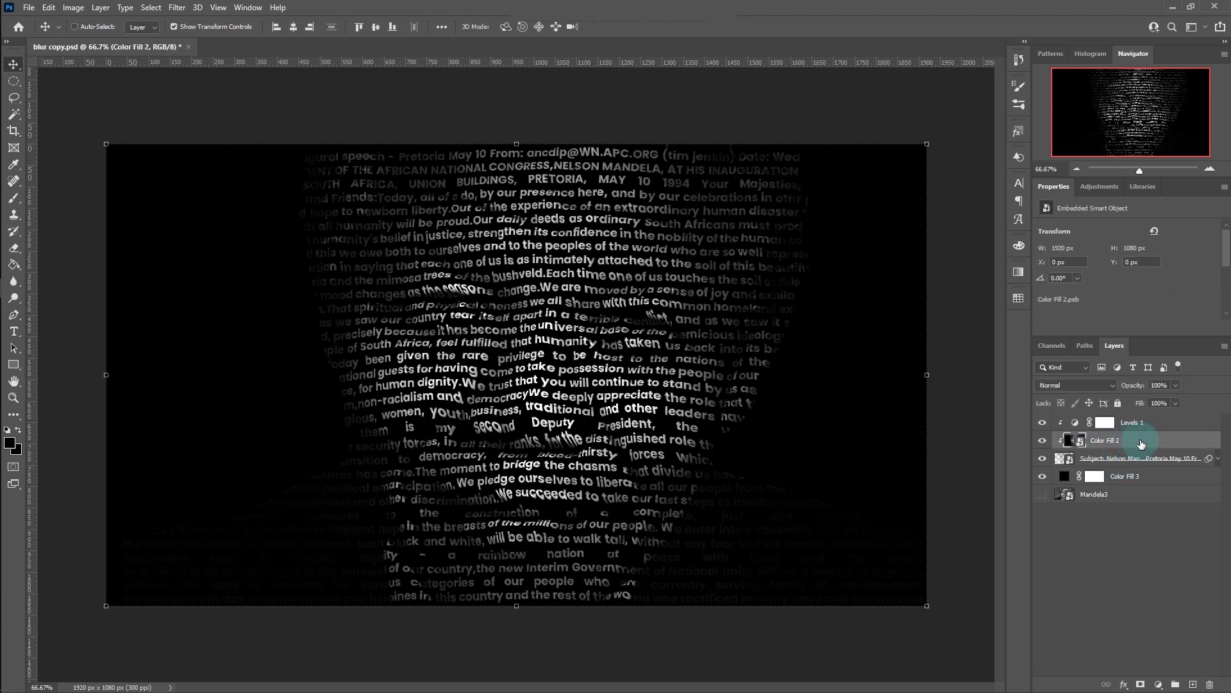
key(ctrl+j)
drag(1099, 440, 1112, 485)
click(1105, 422)
right_click(1127, 418)
click(1007, 396)
click(1116, 476)
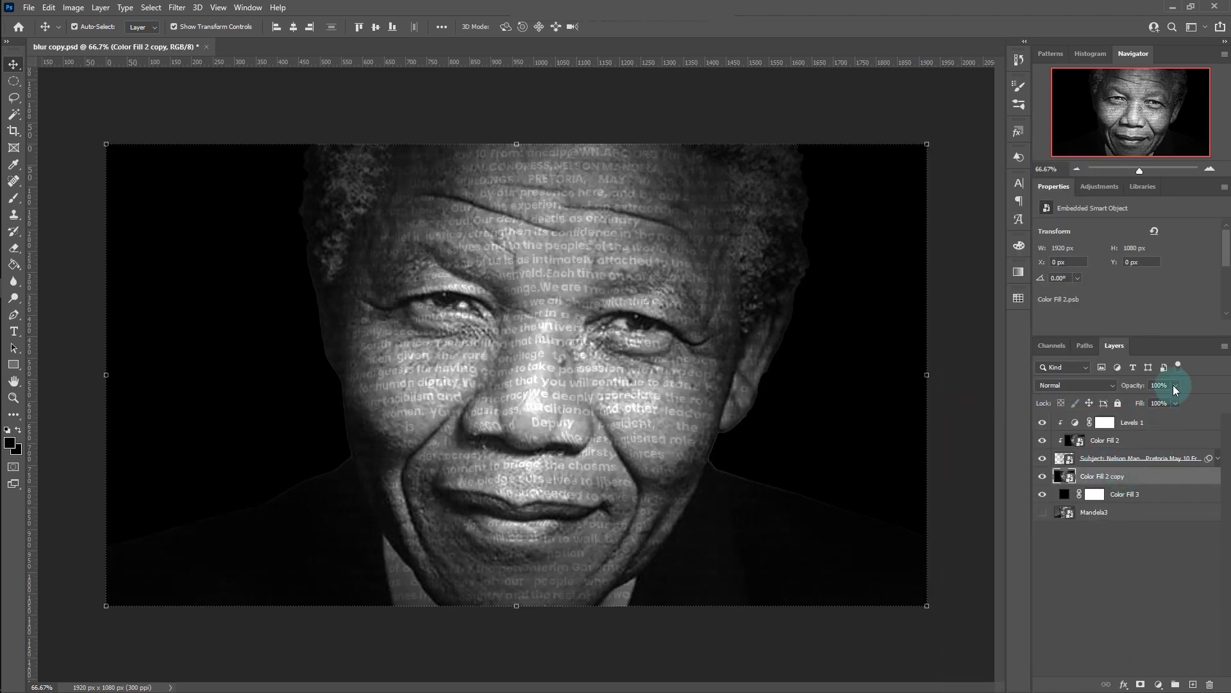
Step: Set the opacity of the Color Fill 2 copy layer to 20%
drag(1148, 404, 1139, 404)
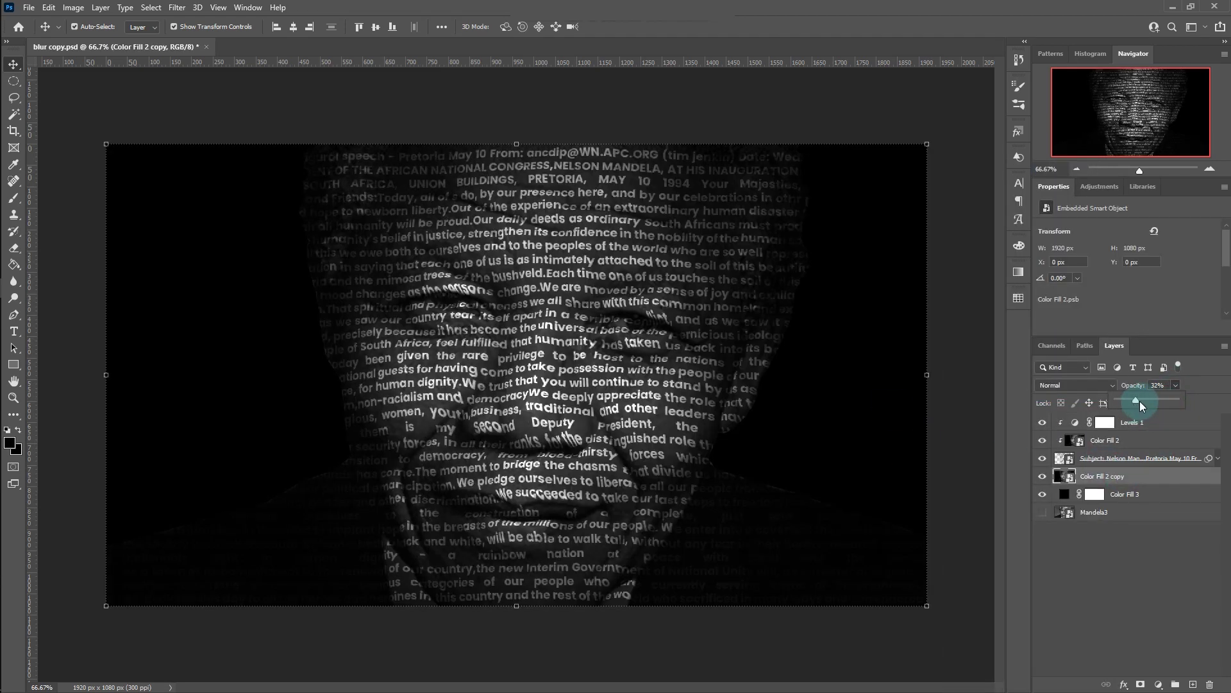
click(1160, 385)
text(1020)
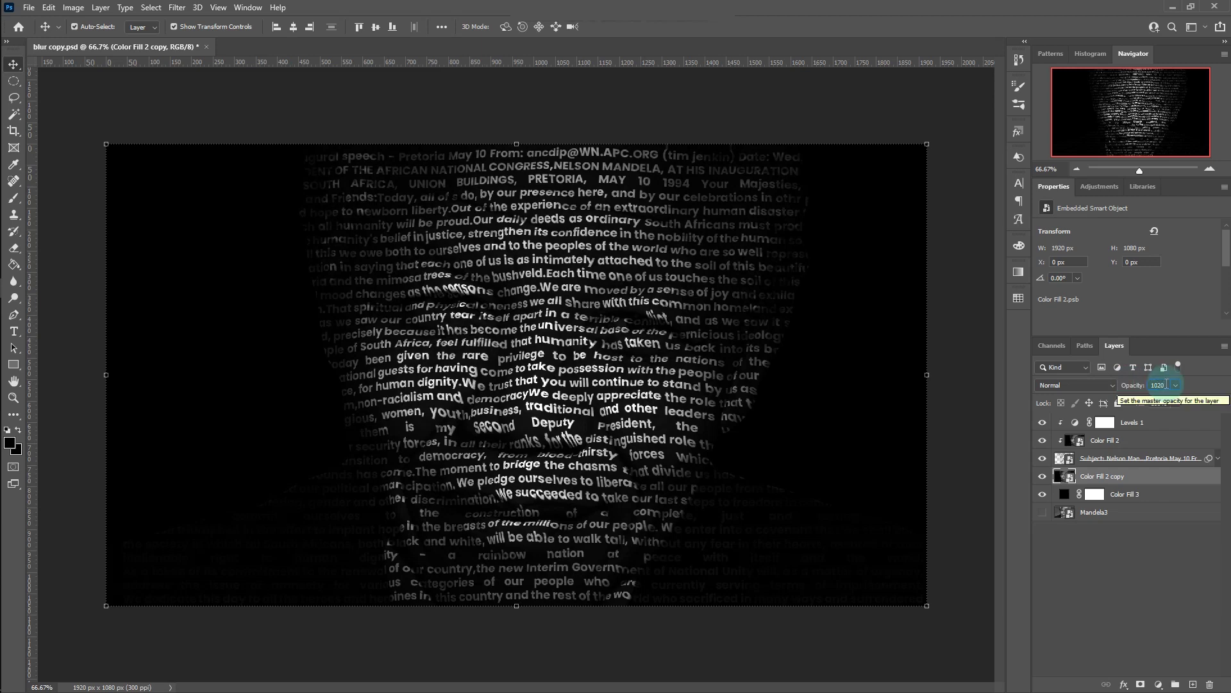
key(Return)
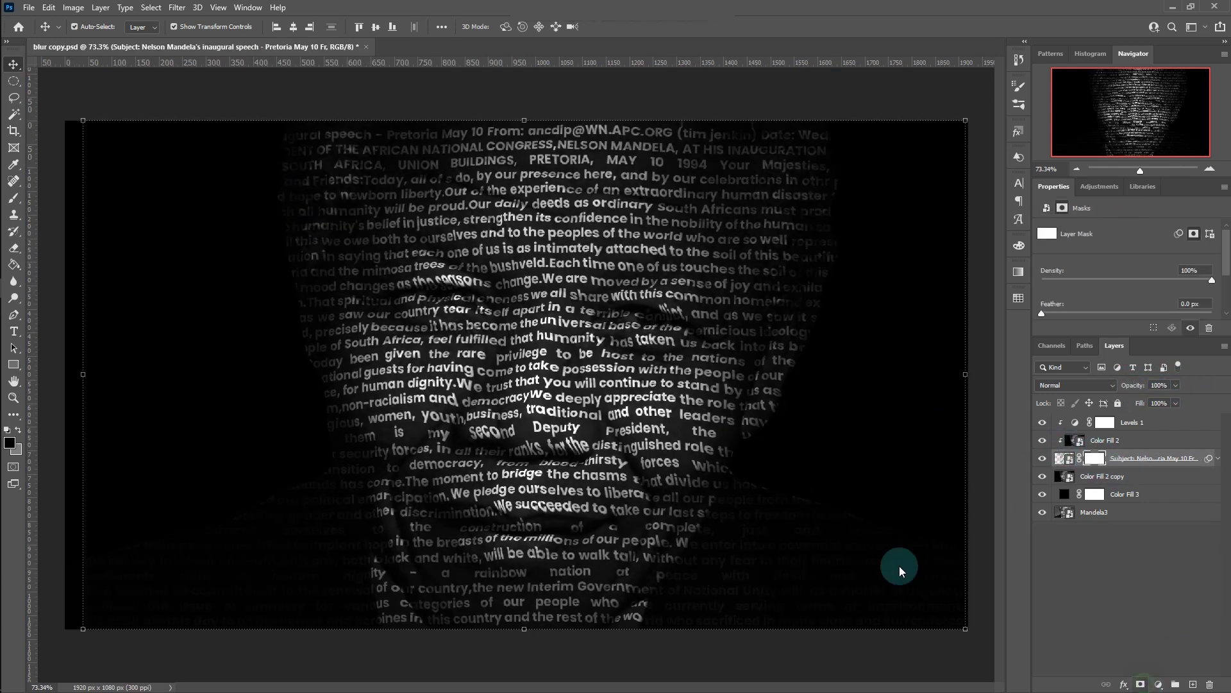
Step: Use a 15 px black brush on the speech text layer's mask to start hiding the text over the eyes
click(1093, 459)
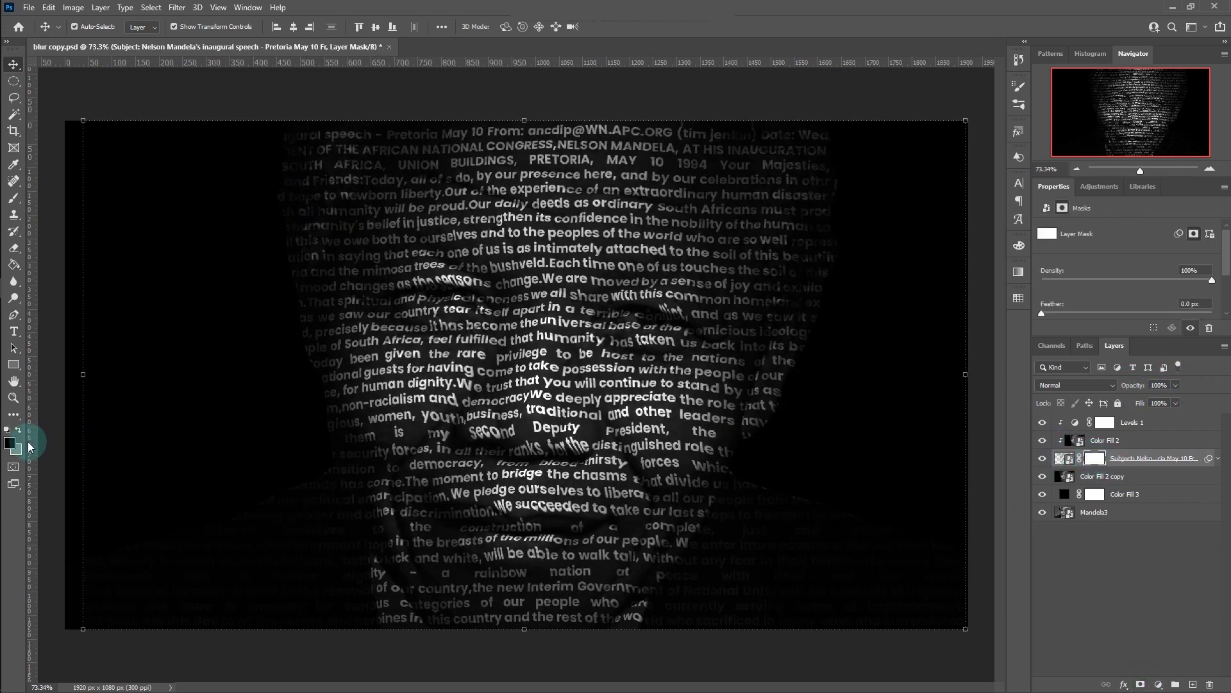
click(14, 198)
click(93, 27)
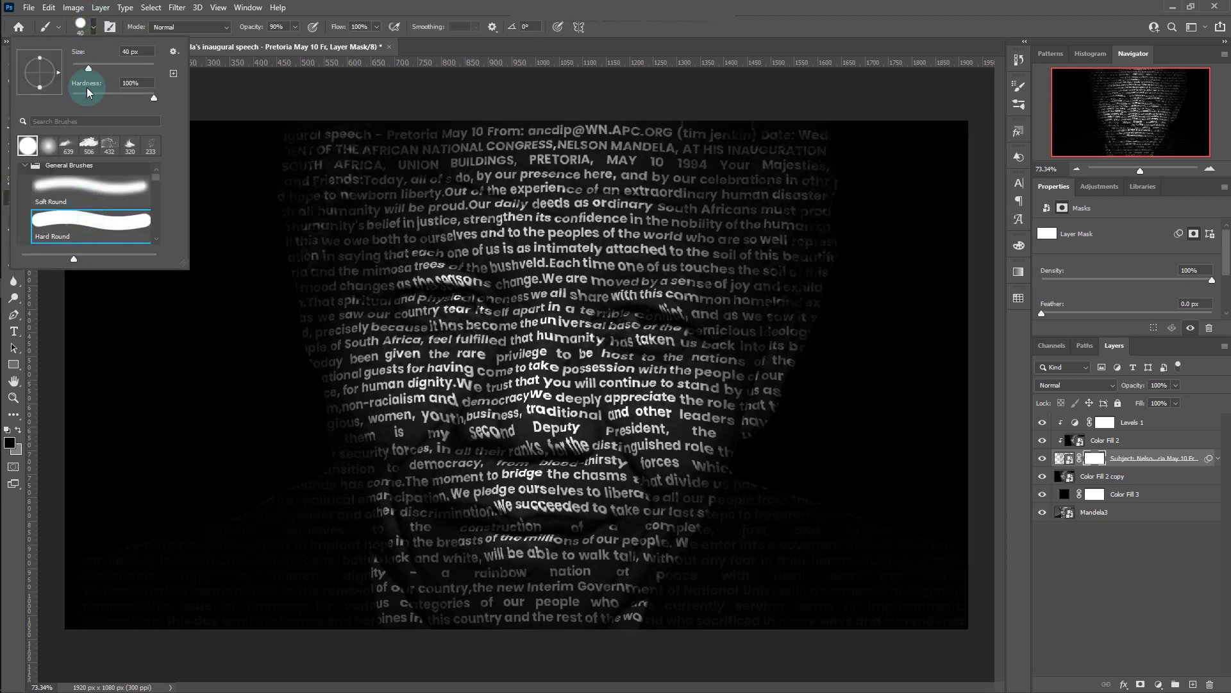
click(88, 67)
click(645, 319)
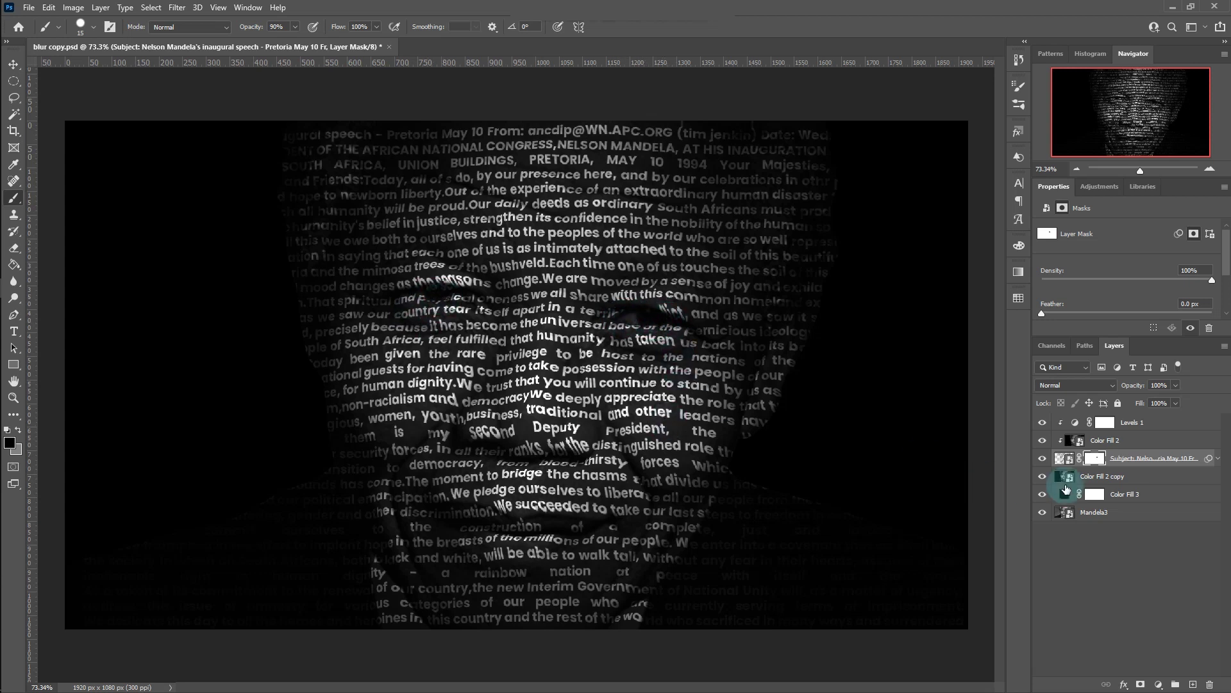
Step: Raise the Color Fill 2 copy layer's opacity to about 72% and paint the text away from both eyes on the speech layer's mask
click(1126, 477)
click(1176, 386)
drag(1184, 400, 1205, 400)
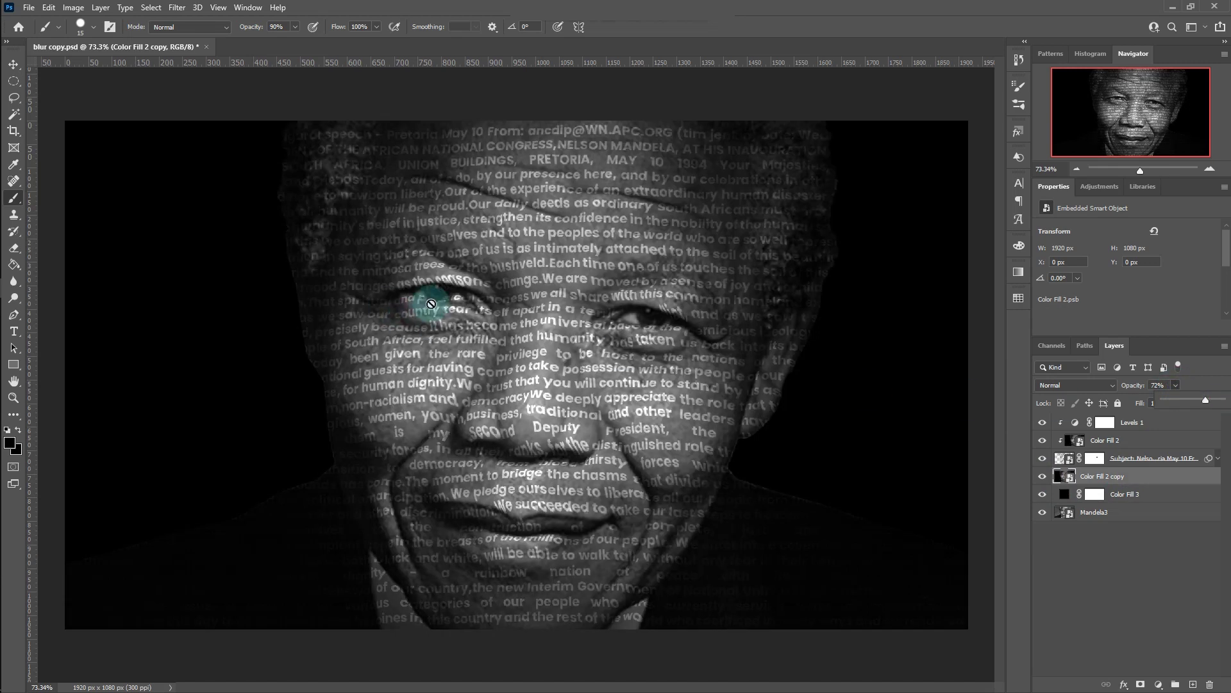
click(1095, 458)
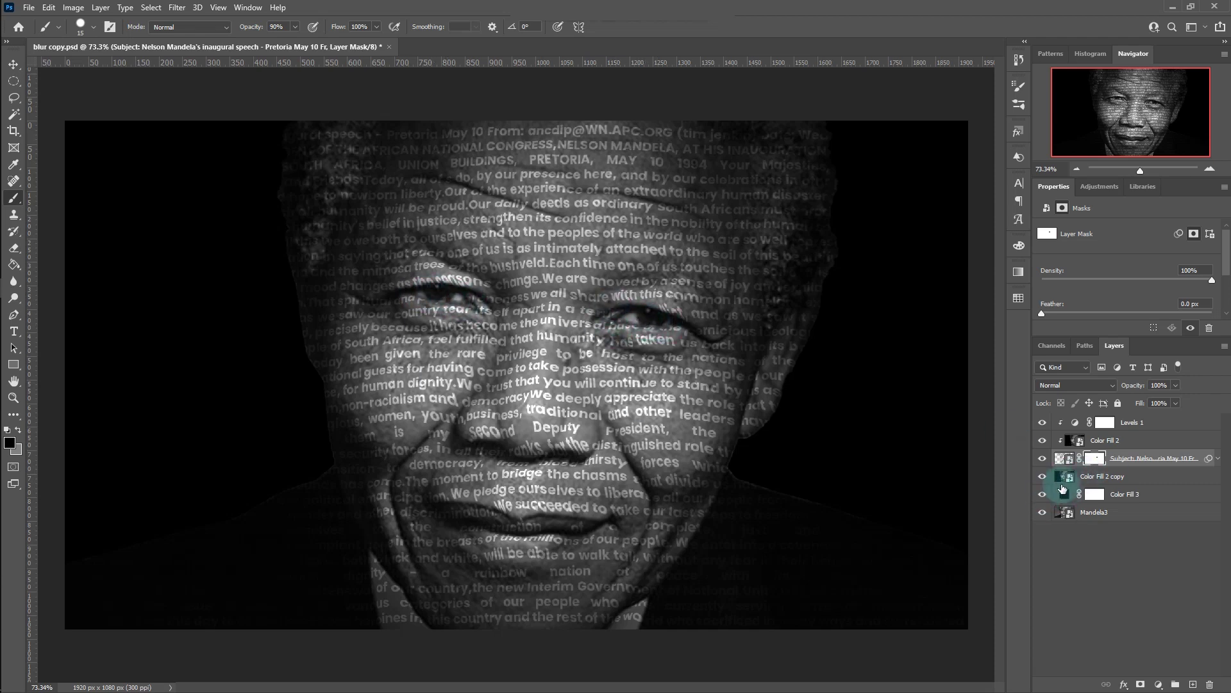
Step: Set the Color Fill 2 copy layer's opacity back to 20% and switch to the Move tool
click(1102, 476)
click(1134, 386)
text(2)
key(Return)
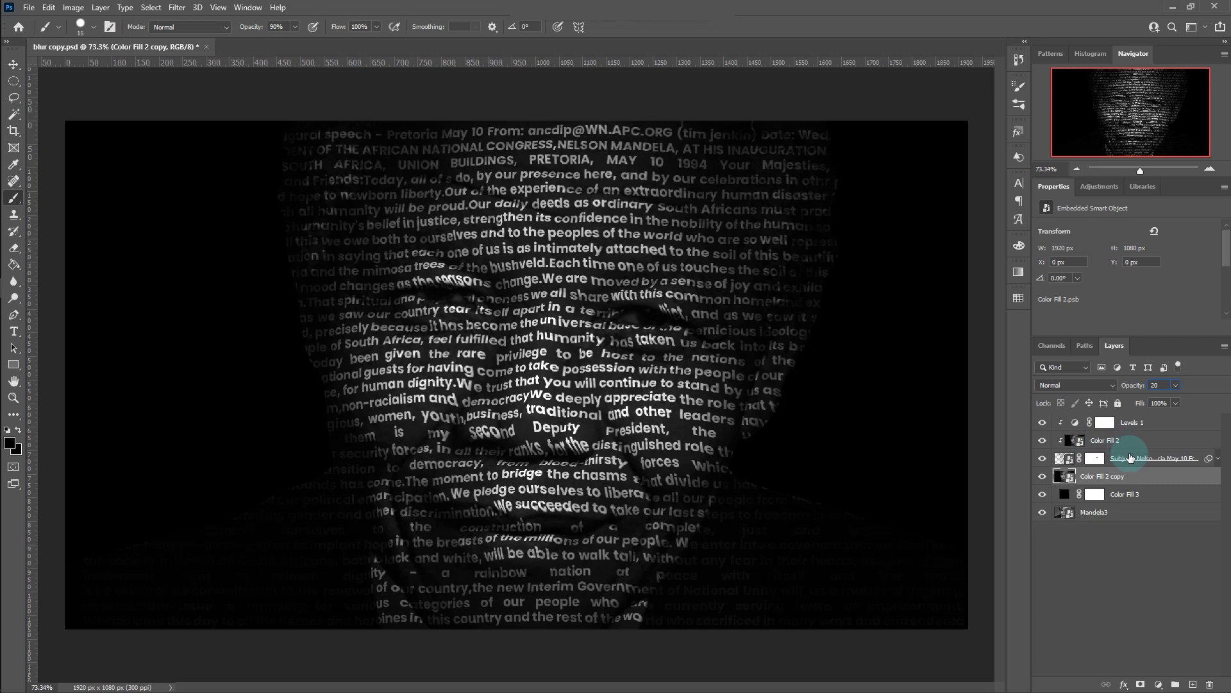
click(1148, 440)
key(v)
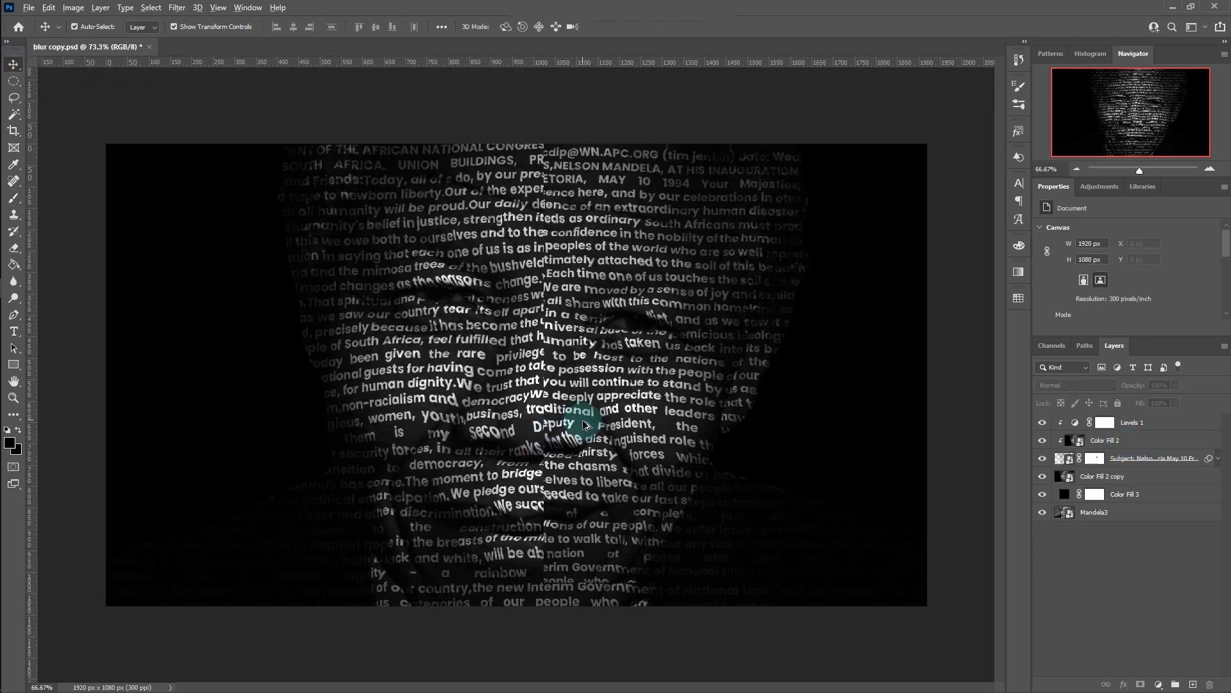